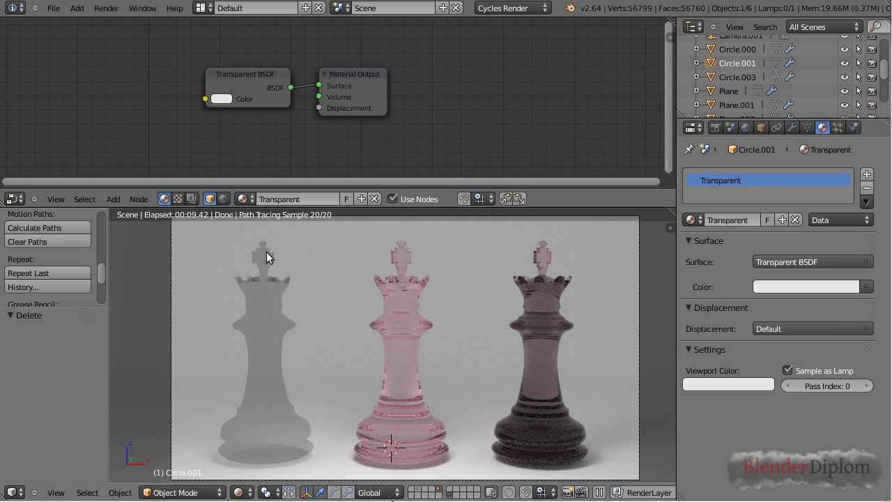
Step: Inspect the shader node setups of the middle pink glass king and the dark king beside it
{"action": "right_click", "coordinate": [408, 326]}
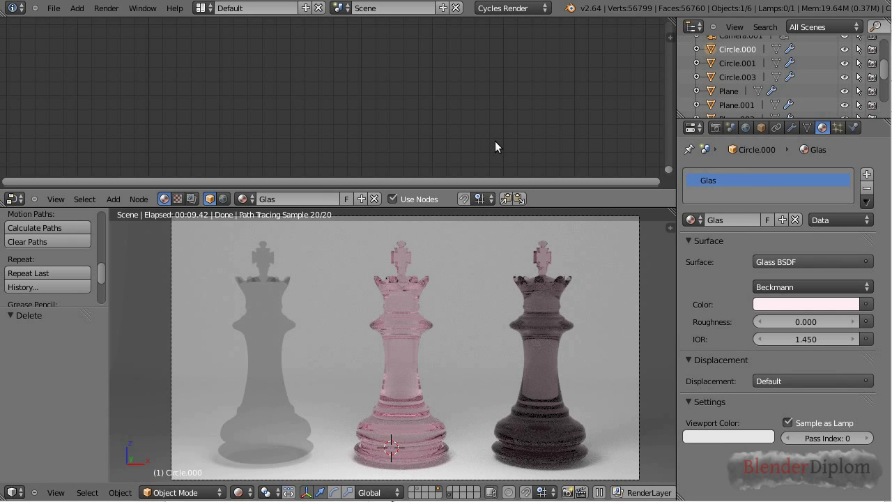
{"action": "key", "text": "Home"}
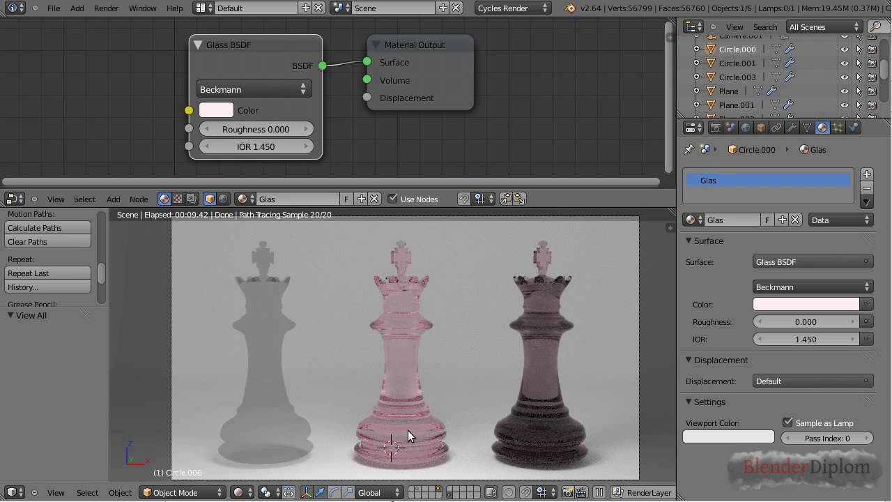
{"action": "right_click", "coordinate": [547, 313]}
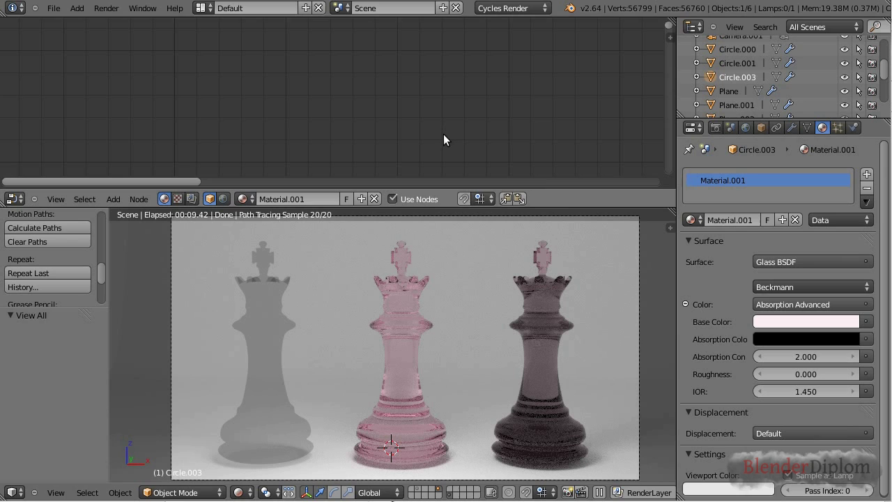
{"action": "key", "text": "Home"}
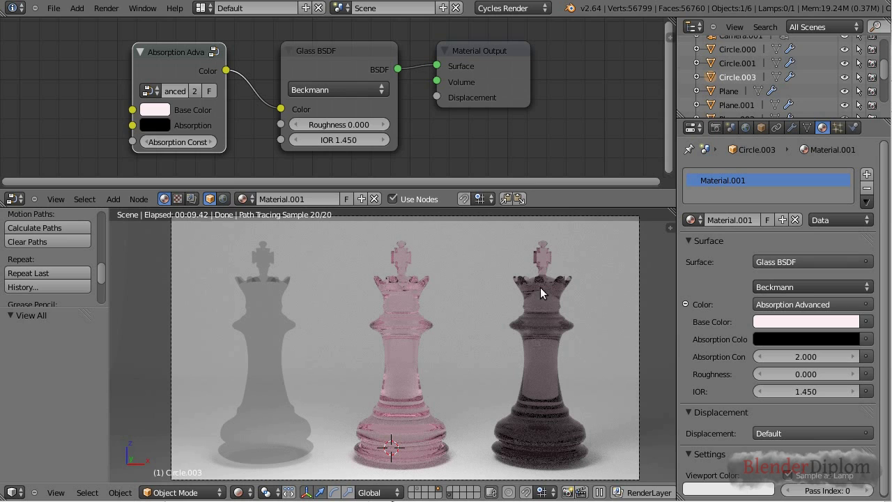
Step: Examine the internal nodes of the dark king's Absorption Advanced group and leave group editing
{"action": "right_click", "coordinate": [170, 57]}
{"action": "scroll", "coordinate": [170, 57], "scroll_direction": "down", "scroll_amount": 2}
{"action": "key", "text": "Tab"}
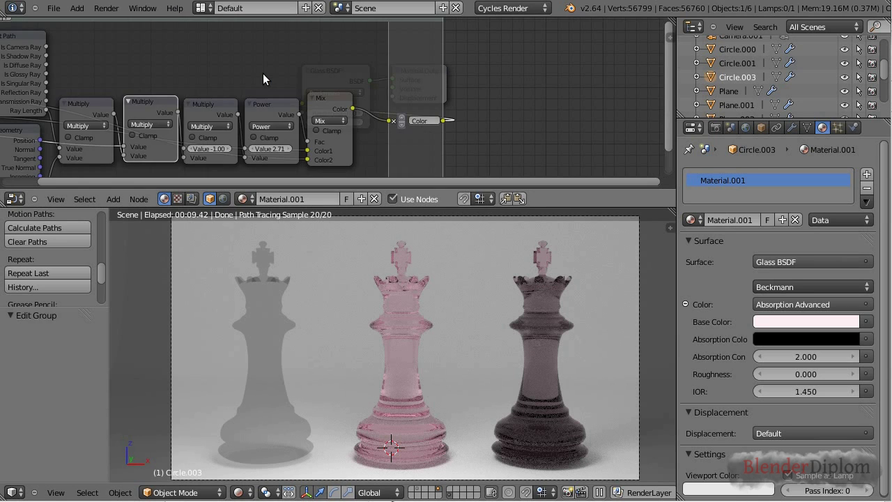
{"action": "scroll", "coordinate": [225, 70], "scroll_direction": "down", "scroll_amount": 3}
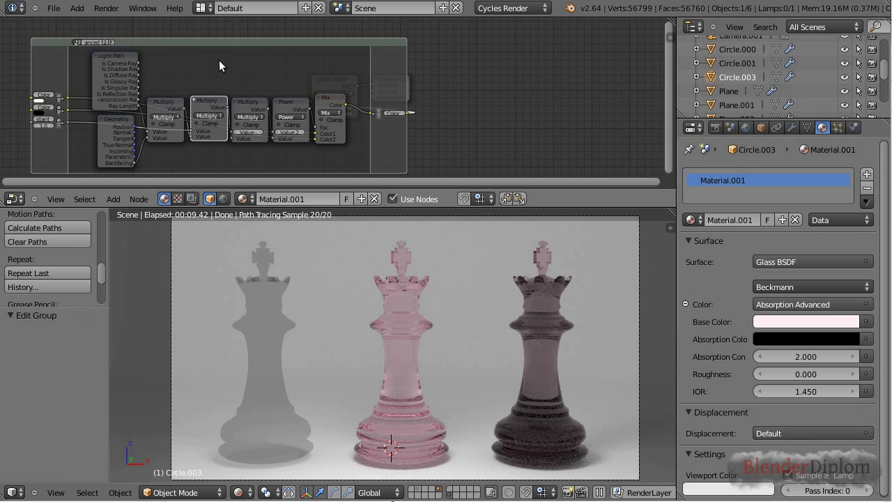
{"action": "key", "text": "Tab"}
{"action": "key", "text": "Home"}
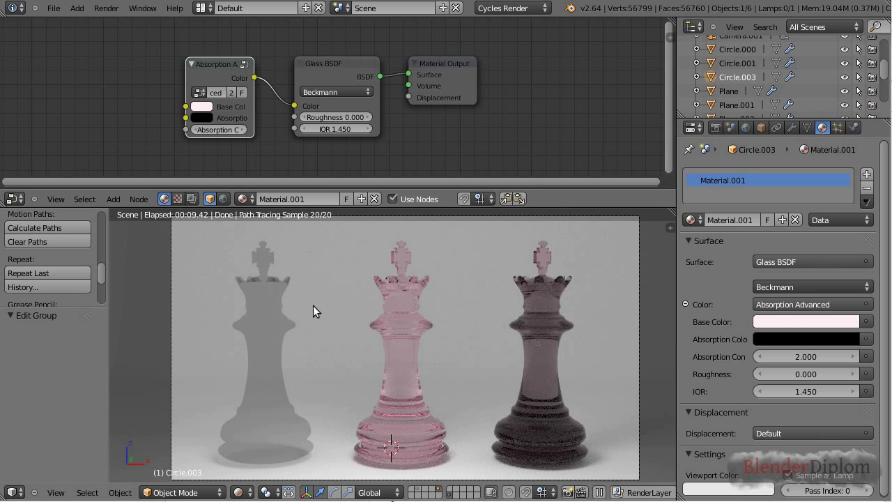
Step: Select the gray transparent king and feed its Transparent BSDF color from the Absorption Advanced node group
{"action": "right_click", "coordinate": [265, 316]}
{"action": "middle_click_drag", "start_coordinate": [276, 148], "coordinate": [518, 77]}
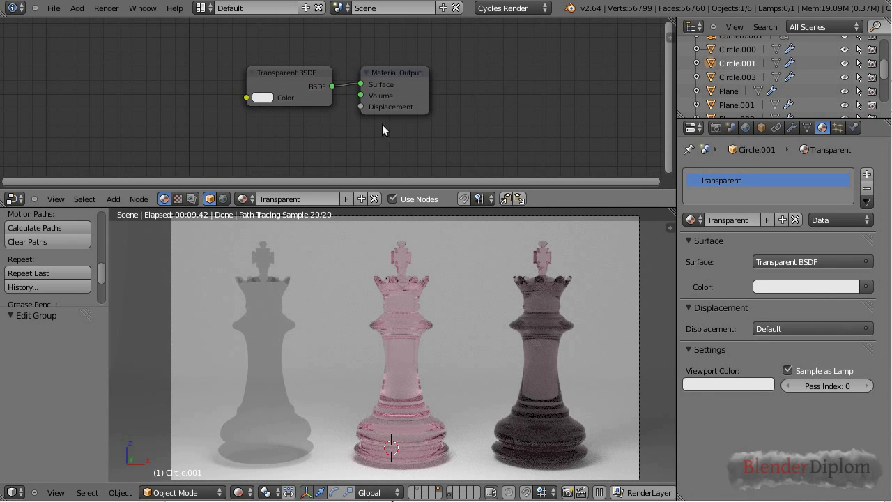
{"action": "left_click", "coordinate": [868, 287]}
{"action": "left_click", "coordinate": [821, 344]}
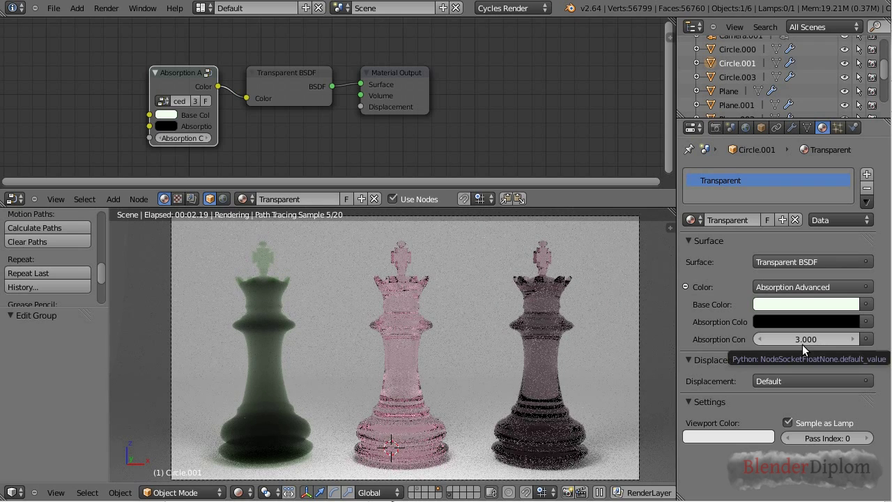
Step: Set the absorption group's base color to FFF9E0, its absorption color to 000236 and its absorption constant to about 1.881
{"action": "left_click", "coordinate": [800, 305]}
{"action": "left_click", "coordinate": [778, 163]}
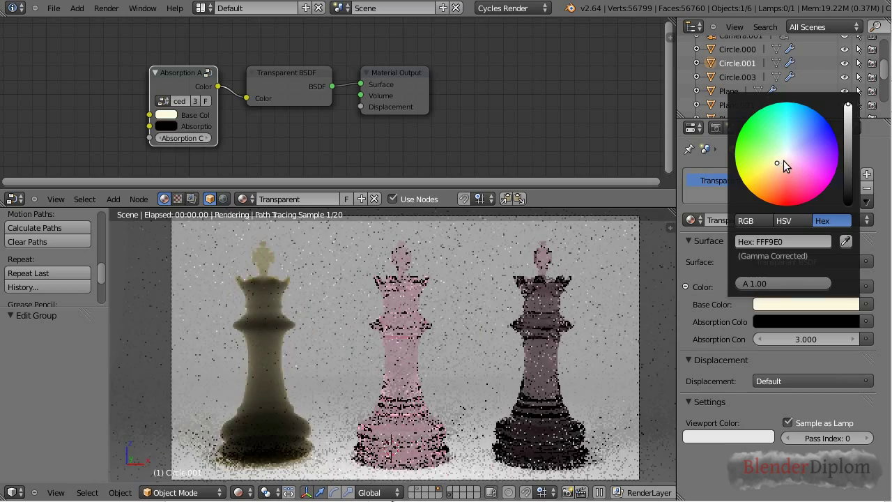
{"action": "left_click", "coordinate": [809, 322]}
{"action": "left_click", "coordinate": [850, 203]}
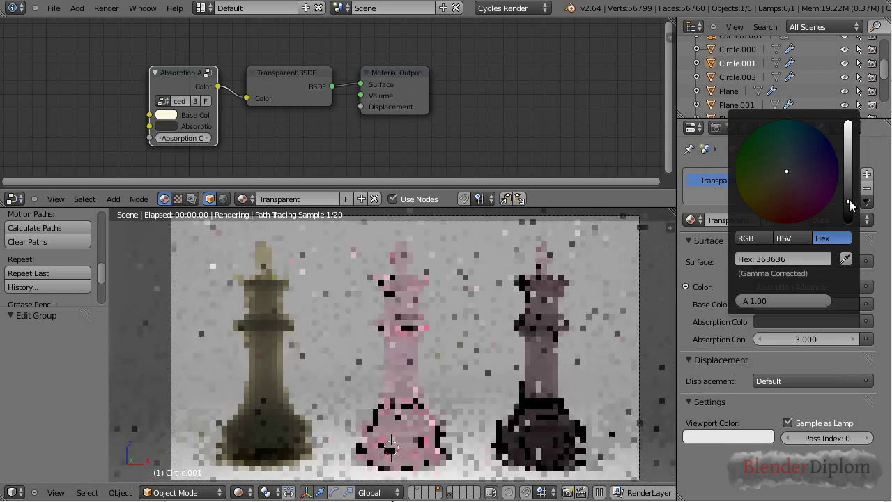
{"action": "left_click_drag", "start_coordinate": [824, 145], "coordinate": [837, 144]}
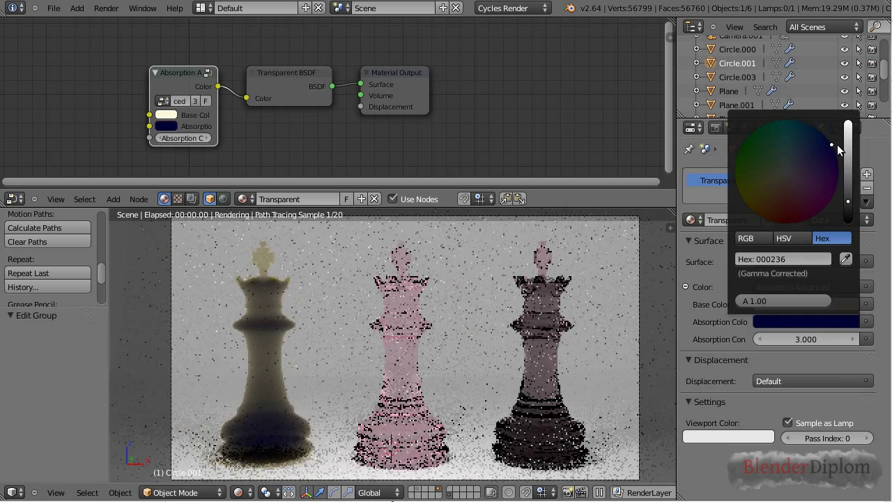
{"action": "mouse_move", "coordinate": [791, 337]}
{"action": "left_mouse_down"}
{"action": "mouse_move", "coordinate": [809, 338]}
{"action": "mouse_move", "coordinate": [785, 338]}
{"action": "left_mouse_up"}
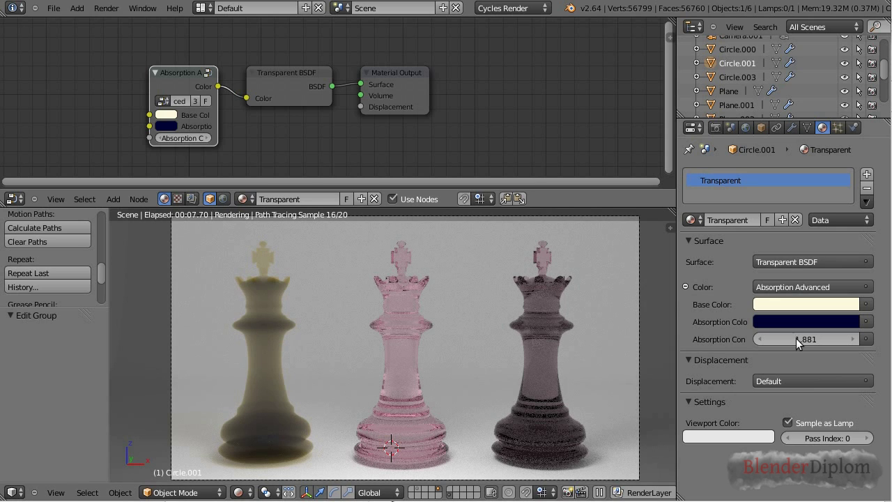
Step: Try Glass BSDF as this king's surface shader, switch it to Translucent BSDF and adjust the absorption constant
{"action": "left_click", "coordinate": [785, 263]}
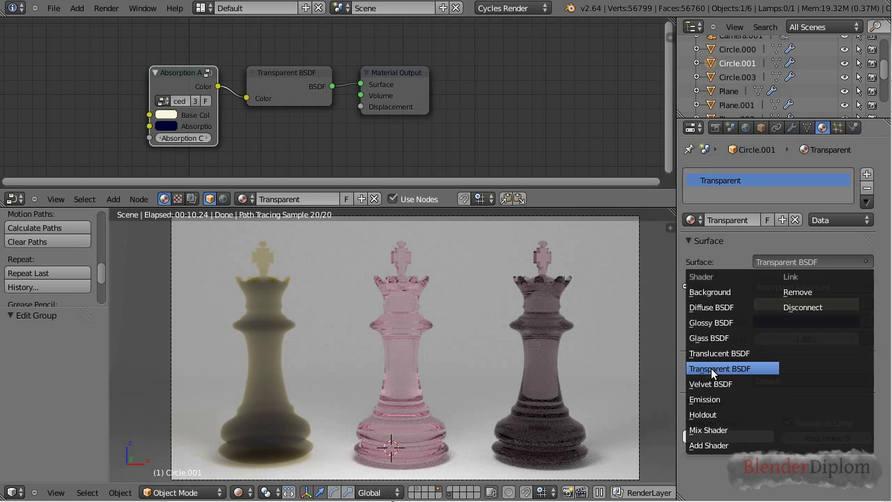
{"action": "left_click", "coordinate": [717, 337]}
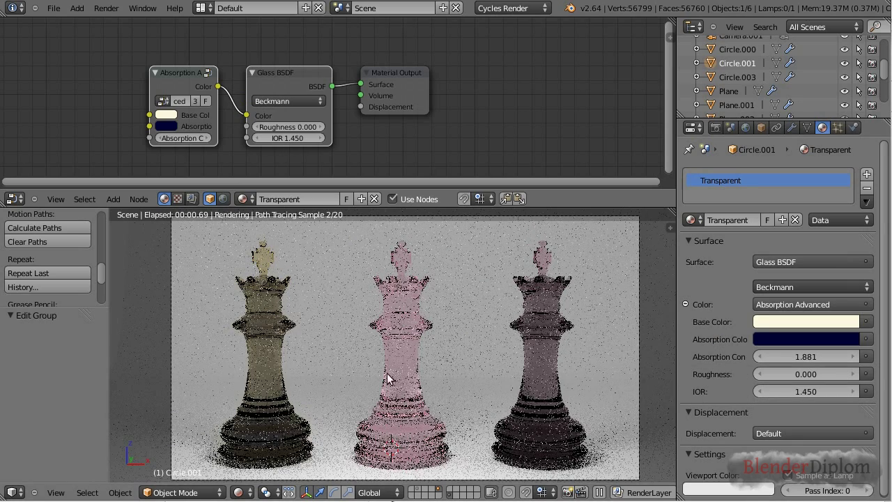
{"action": "left_click", "coordinate": [793, 260]}
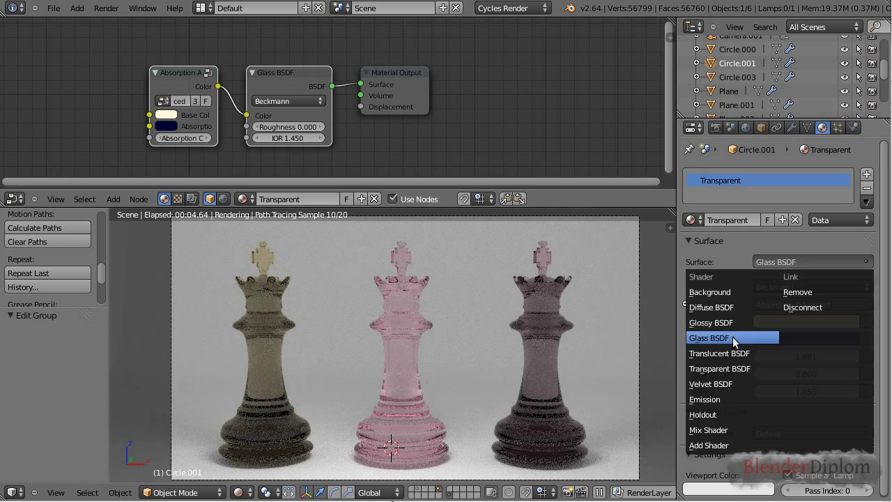
{"action": "left_click", "coordinate": [723, 353]}
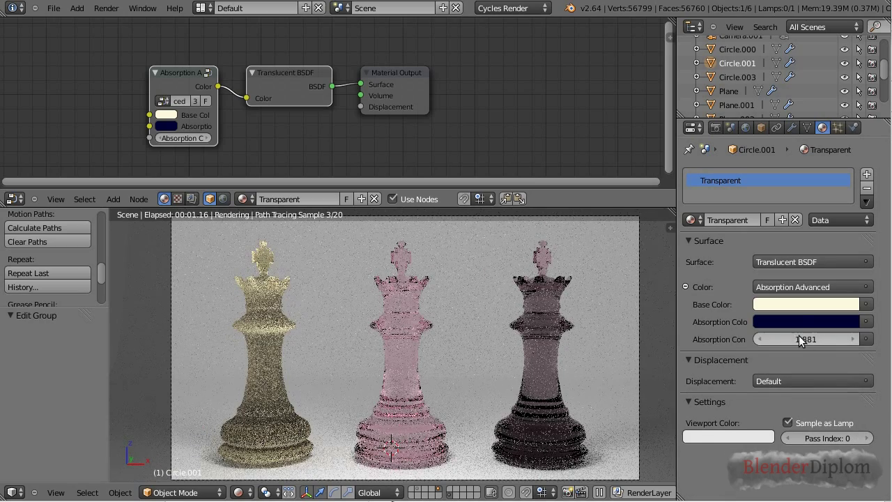
{"action": "left_click_drag", "start_coordinate": [789, 337], "coordinate": [798, 336]}
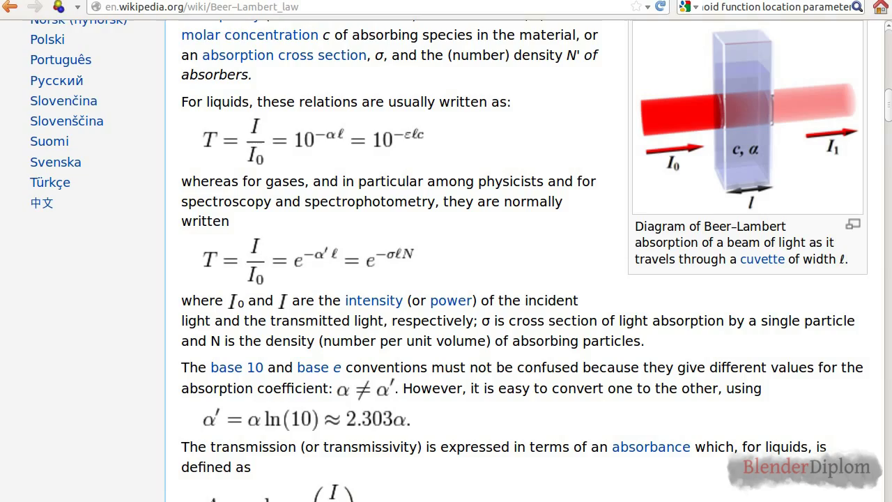
Step: Read the introduction and contents of Wikipedia's Beer–Lambert law article in the web browser
{"action": "scroll", "coordinate": [510, 223], "scroll_direction": "up", "scroll_amount": 12}
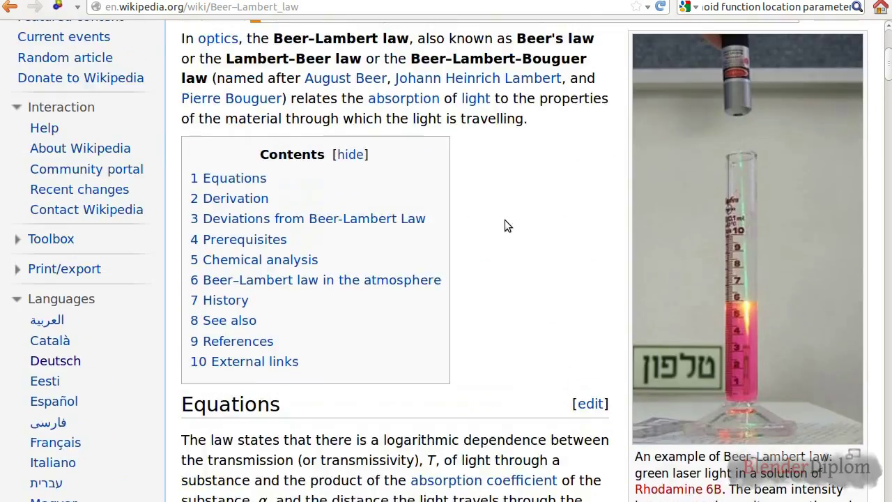
{"action": "scroll", "coordinate": [509, 223], "scroll_direction": "down", "scroll_amount": 2}
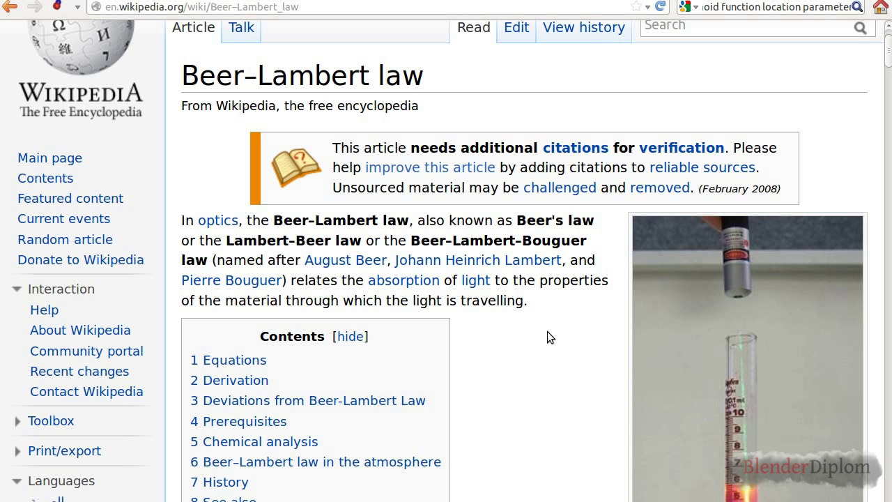
{"action": "scroll", "coordinate": [550, 332], "scroll_direction": "up", "scroll_amount": 2}
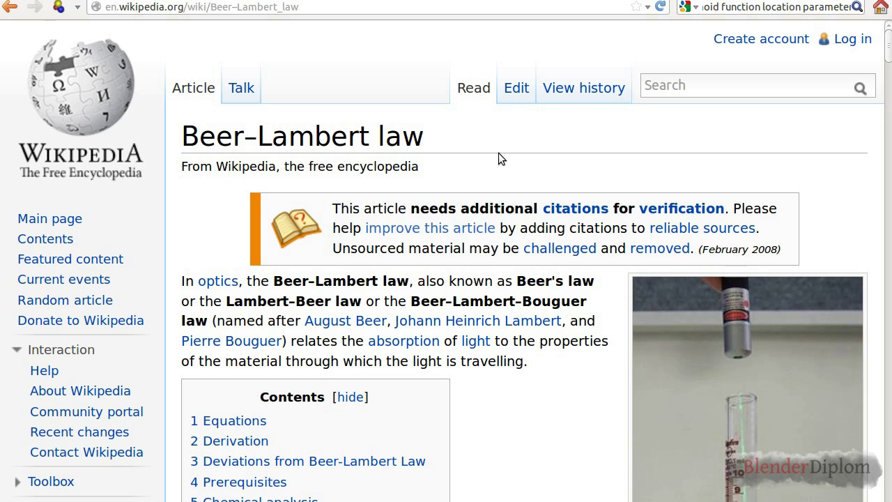
{"action": "scroll", "coordinate": [566, 349], "scroll_direction": "down", "scroll_amount": 6}
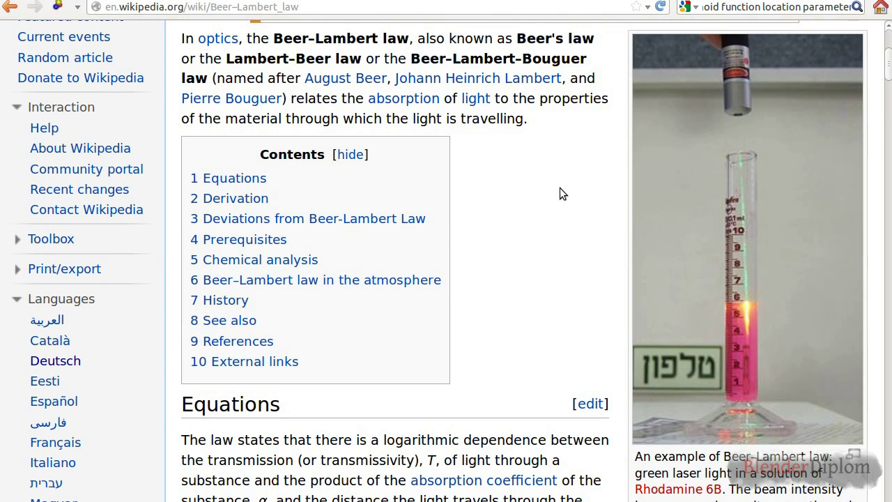
{"action": "scroll", "coordinate": [543, 185], "scroll_direction": "up", "scroll_amount": 2}
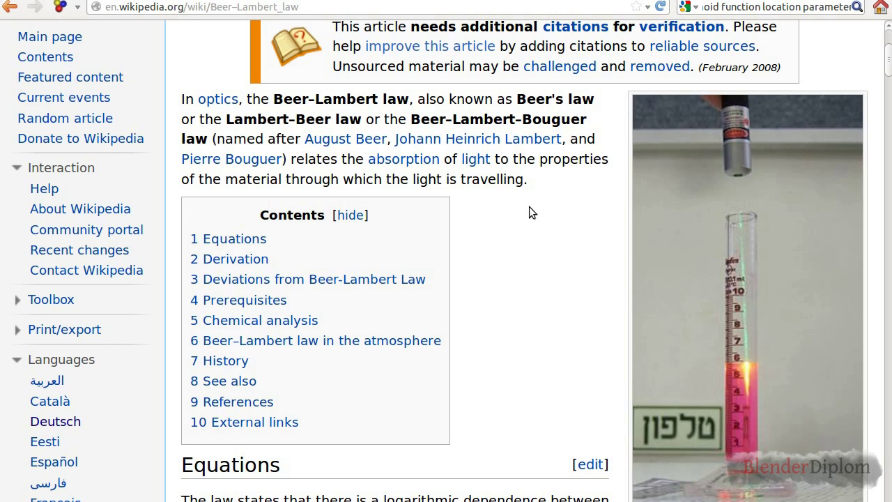
Step: Examine the article's Equations section, comparing the transmission formulas for liquids and gases with the cuvette absorption diagram
{"action": "scroll", "coordinate": [529, 207], "scroll_direction": "down", "scroll_amount": 12}
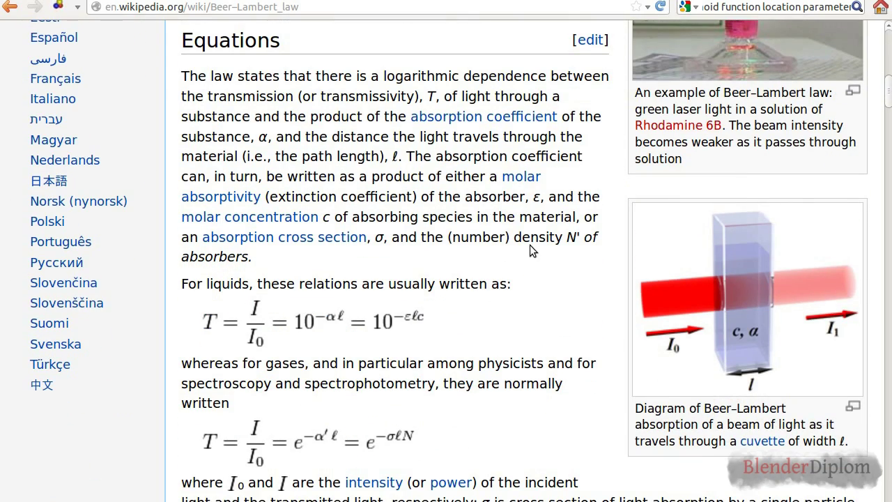
{"action": "scroll", "coordinate": [529, 245], "scroll_direction": "down", "scroll_amount": 1}
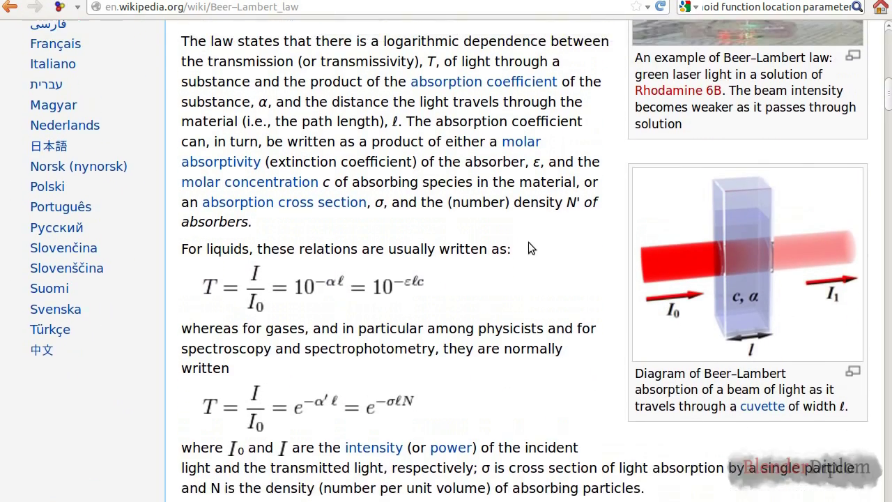
{"action": "scroll", "coordinate": [530, 248], "scroll_direction": "up", "scroll_amount": 1}
{"action": "scroll", "coordinate": [532, 254], "scroll_direction": "down", "scroll_amount": 2}
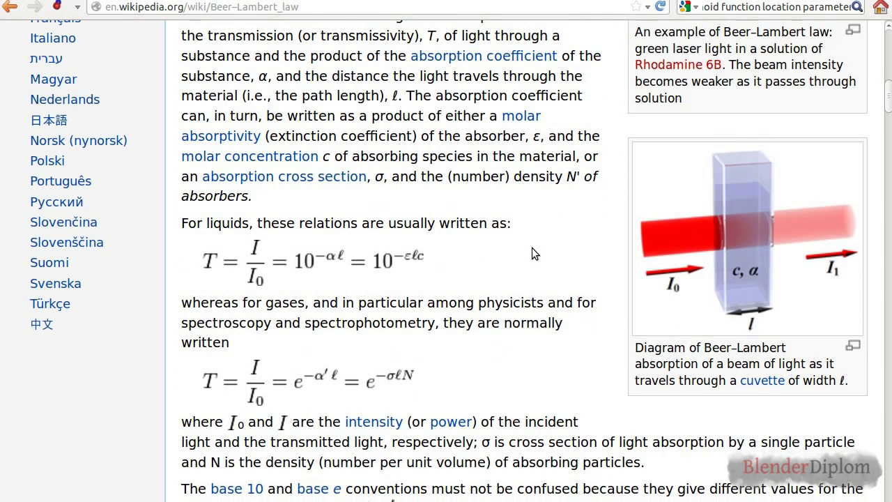
{"action": "scroll", "coordinate": [532, 253], "scroll_direction": "up", "scroll_amount": 2}
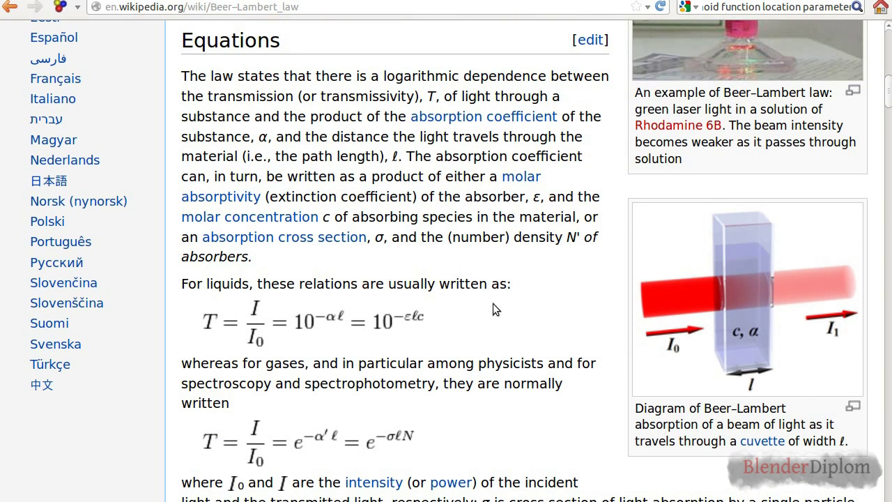
{"action": "scroll", "coordinate": [516, 378], "scroll_direction": "down", "scroll_amount": 5}
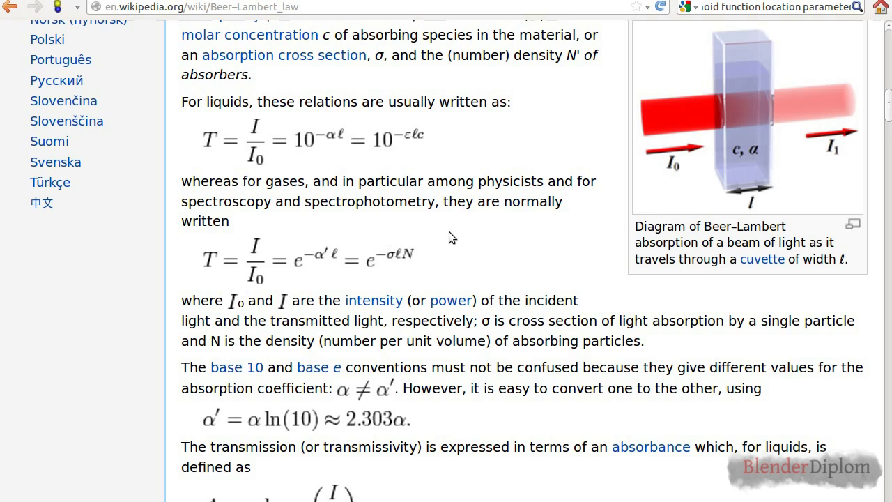
{"action": "scroll", "coordinate": [449, 232], "scroll_direction": "up", "scroll_amount": 4}
{"action": "scroll", "coordinate": [482, 273], "scroll_direction": "up", "scroll_amount": 1}
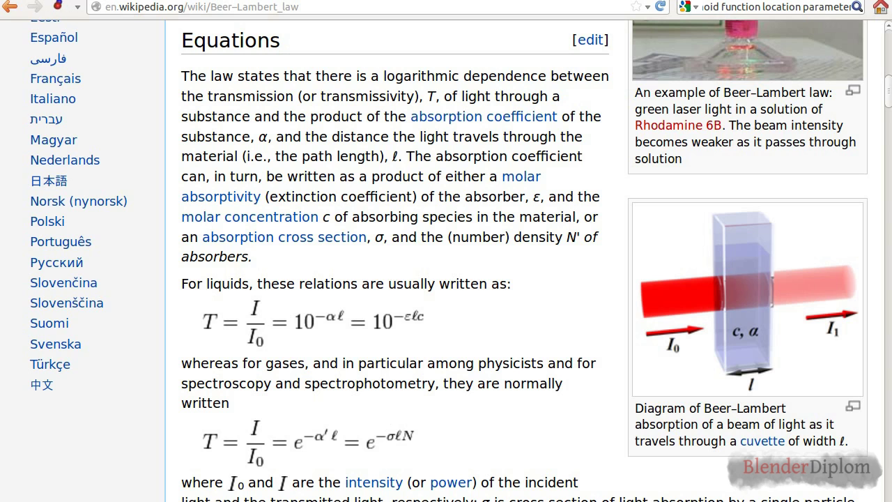
{"action": "key", "text": "alt+Tab"}
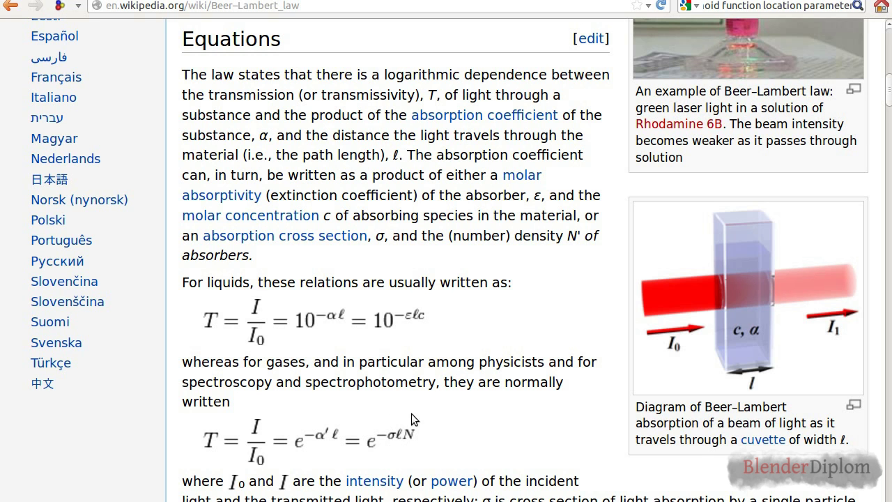
{"action": "scroll", "coordinate": [414, 406], "scroll_direction": "down", "scroll_amount": 3}
{"action": "scroll", "coordinate": [460, 275], "scroll_direction": "up", "scroll_amount": 2}
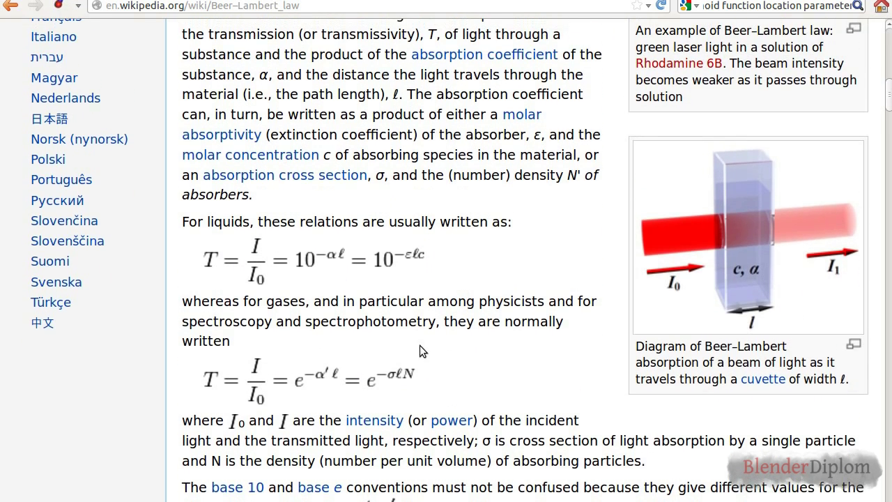
{"action": "scroll", "coordinate": [443, 329], "scroll_direction": "up", "scroll_amount": 2}
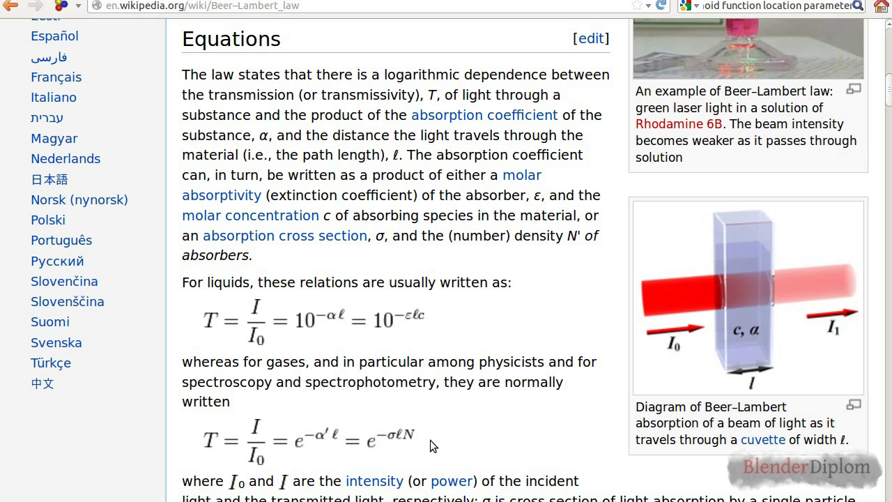
{"action": "scroll", "coordinate": [534, 374], "scroll_direction": "down", "scroll_amount": 2}
{"action": "scroll", "coordinate": [536, 376], "scroll_direction": "down", "scroll_amount": 2}
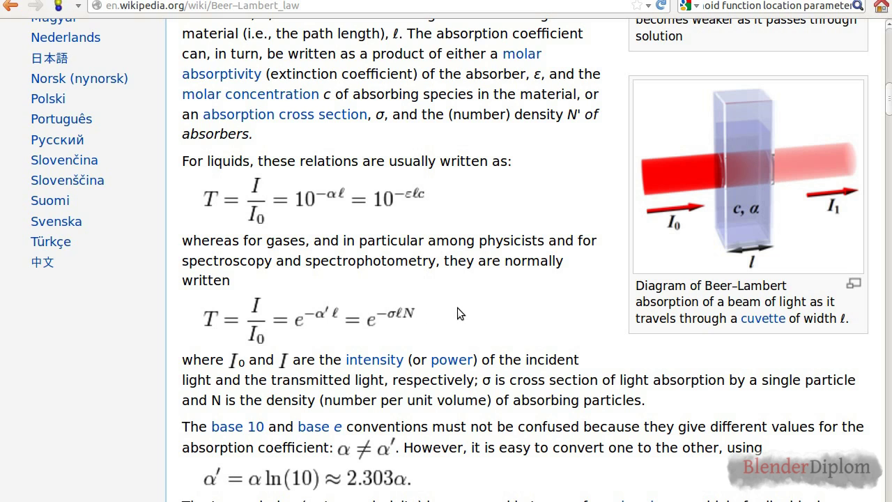
{"action": "scroll", "coordinate": [460, 306], "scroll_direction": "up", "scroll_amount": 3}
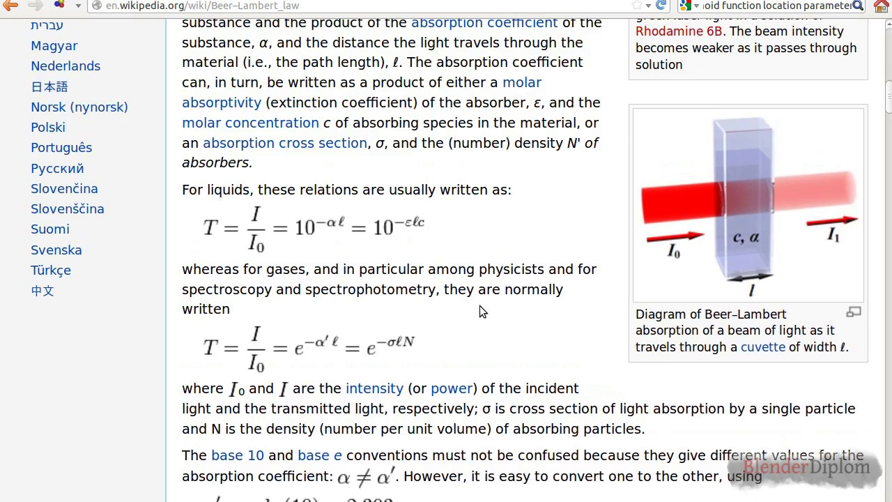
{"action": "scroll", "coordinate": [494, 302], "scroll_direction": "up", "scroll_amount": 3}
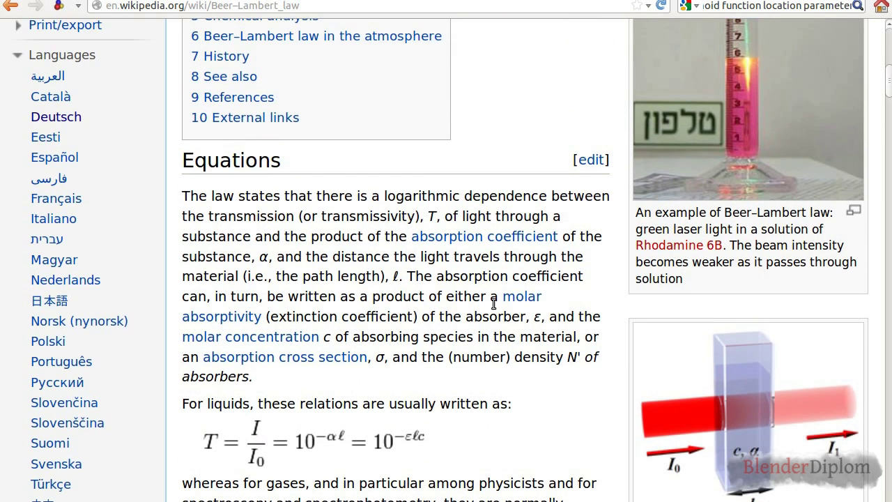
Step: Read further through the Equations section to the base 10 and base e conversion and the absorbance definitions for liquids and gases
{"action": "scroll", "coordinate": [493, 303], "scroll_direction": "down", "scroll_amount": 3}
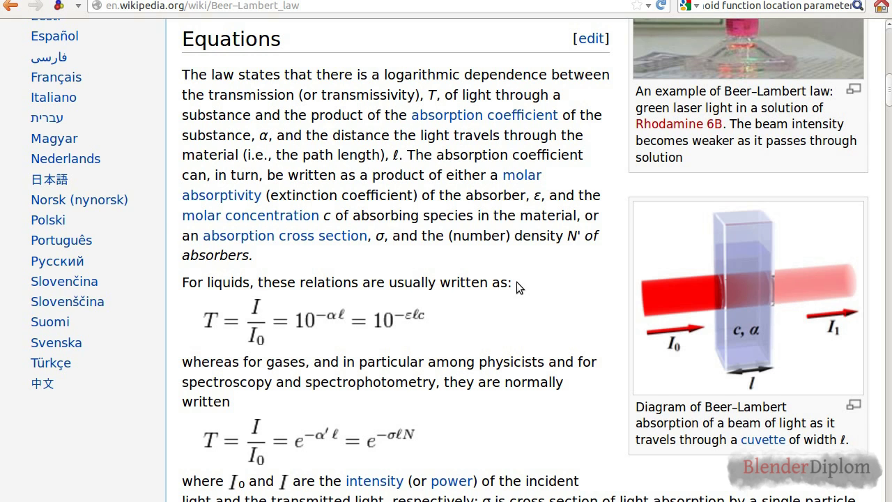
{"action": "scroll", "coordinate": [517, 288], "scroll_direction": "down", "scroll_amount": 3}
{"action": "scroll", "coordinate": [498, 299], "scroll_direction": "down", "scroll_amount": 1}
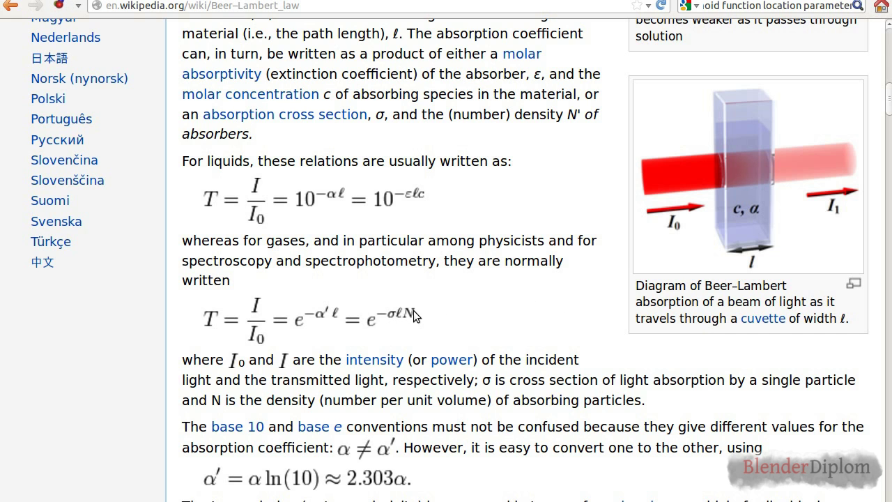
{"action": "scroll", "coordinate": [414, 316], "scroll_direction": "down", "scroll_amount": 3}
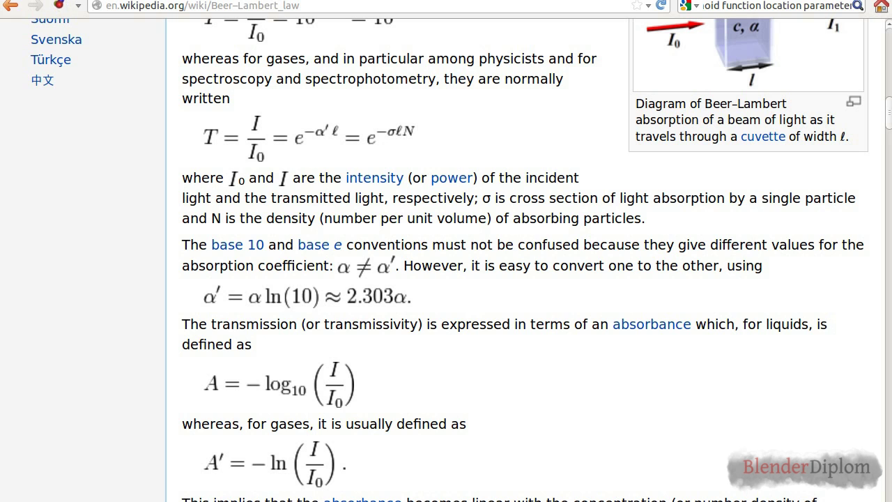
Step: Switch to Blender, add a Z Math Surface to the light-path diagram and show its creation settings in front view
{"action": "key", "text": "alt+Tab"}
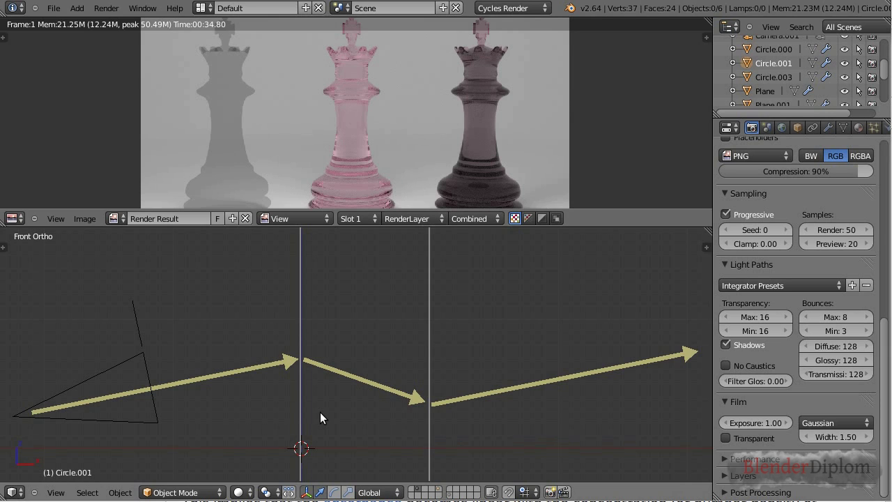
{"action": "key", "text": "shift+a"}
{"action": "mouse_move", "coordinate": [328, 299]}
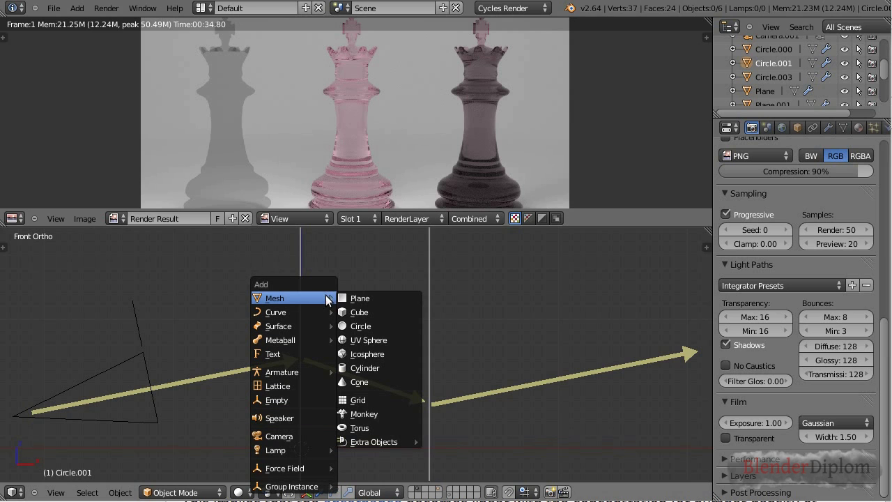
{"action": "mouse_move", "coordinate": [374, 441]}
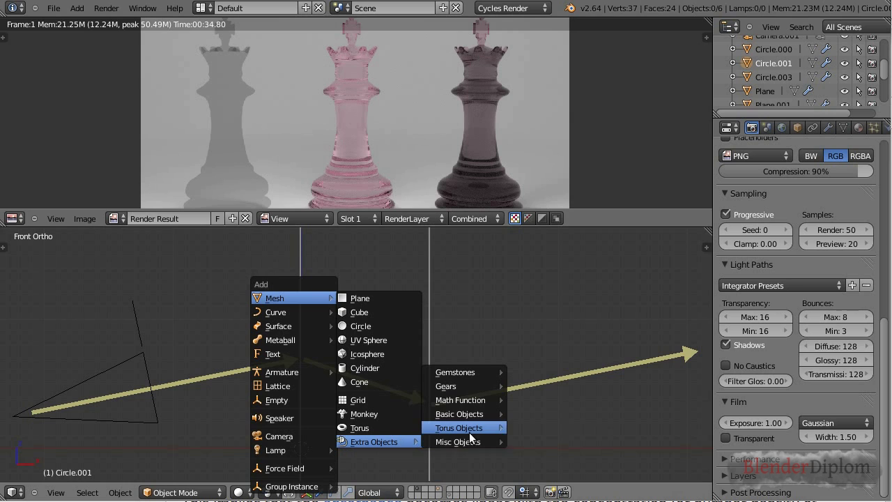
{"action": "mouse_move", "coordinate": [472, 401]}
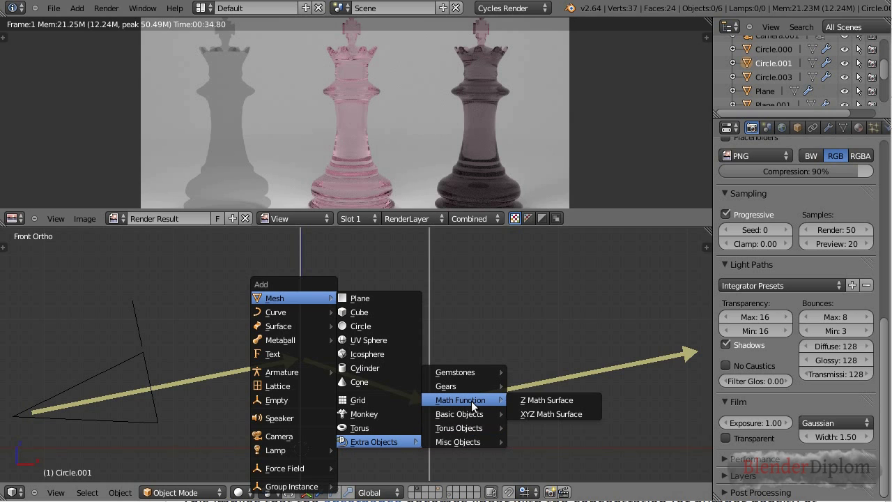
{"action": "left_click", "coordinate": [552, 401]}
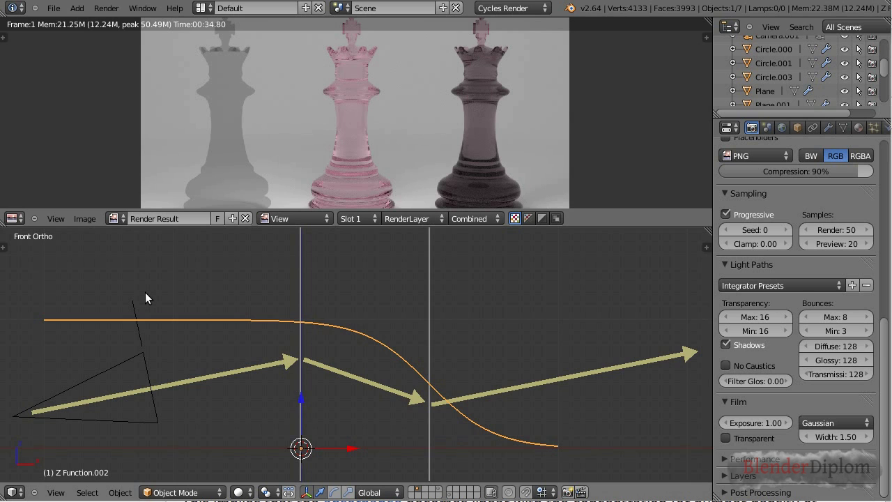
{"action": "key", "text": "t"}
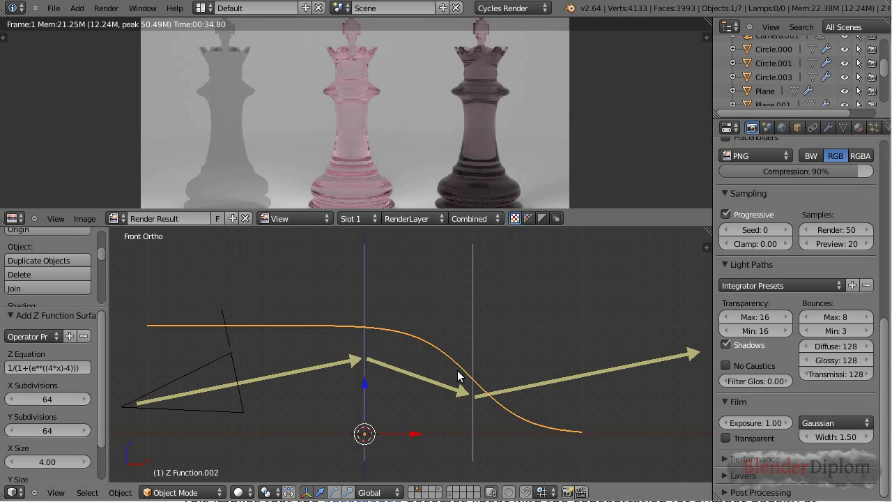
{"action": "middle_click_drag", "start_coordinate": [544, 340], "coordinate": [572, 307]}
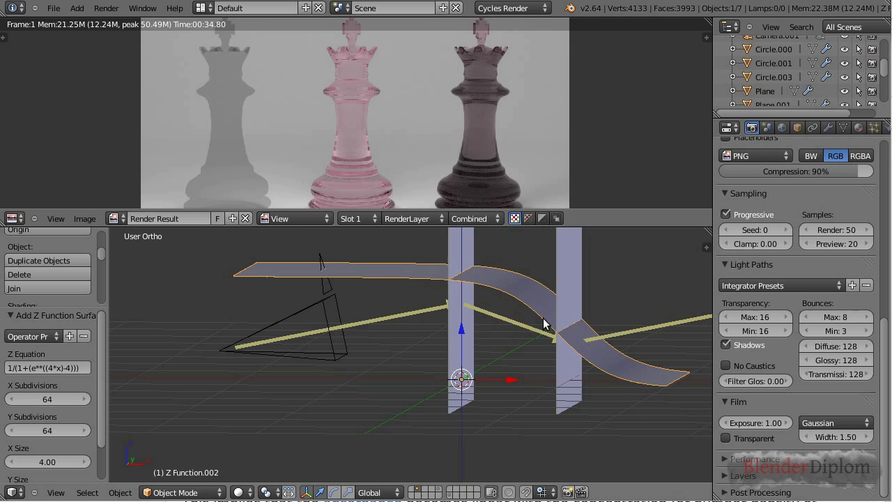
{"action": "key", "text": "KP_1"}
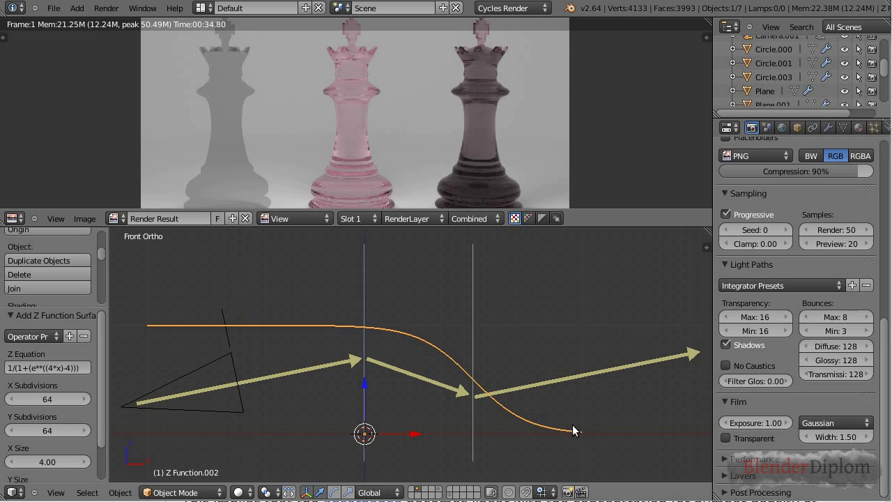
Step: Set the function surface's Z equation to the constant 1
{"action": "left_click", "coordinate": [33, 369]}
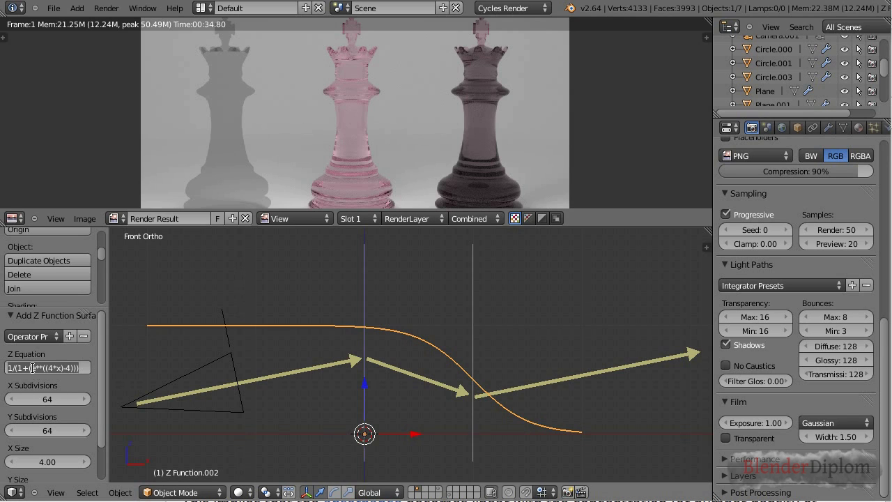
{"action": "key", "text": "ctrl+a"}
{"action": "type", "text": "1"}
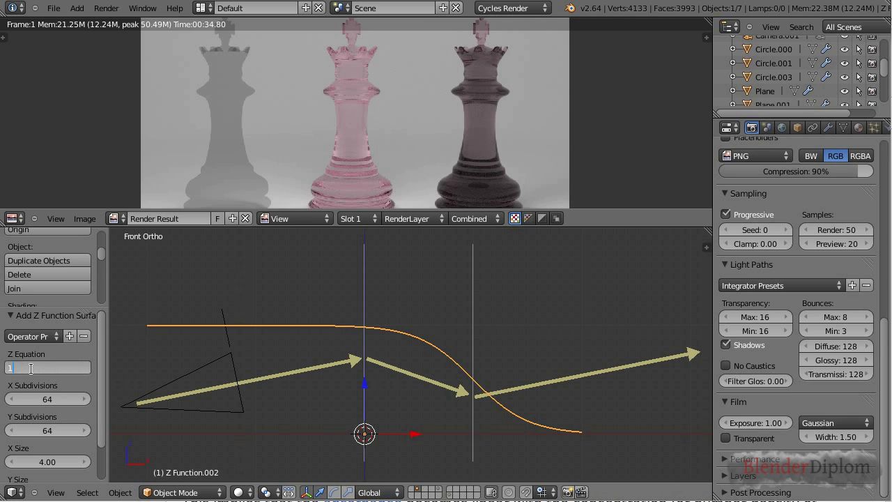
{"action": "key", "text": "Return"}
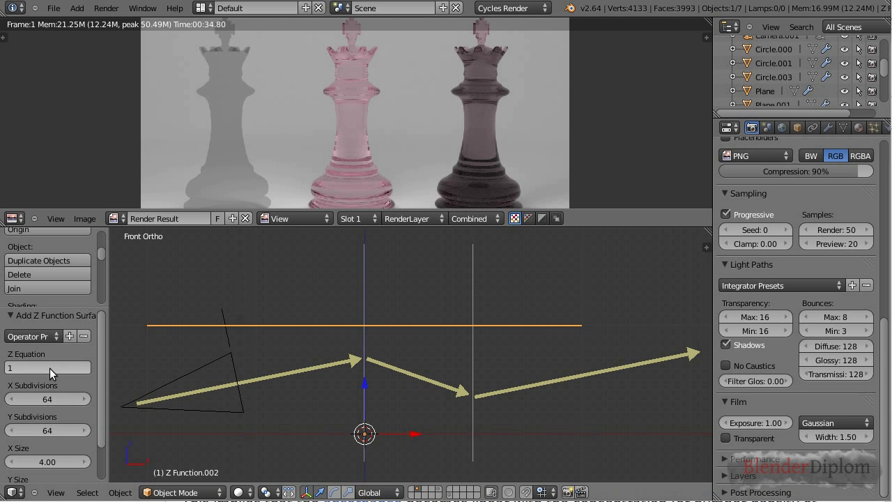
Step: Replace the surface's Z equation with the constant e and frame the whole plot
{"action": "left_click", "coordinate": [50, 368]}
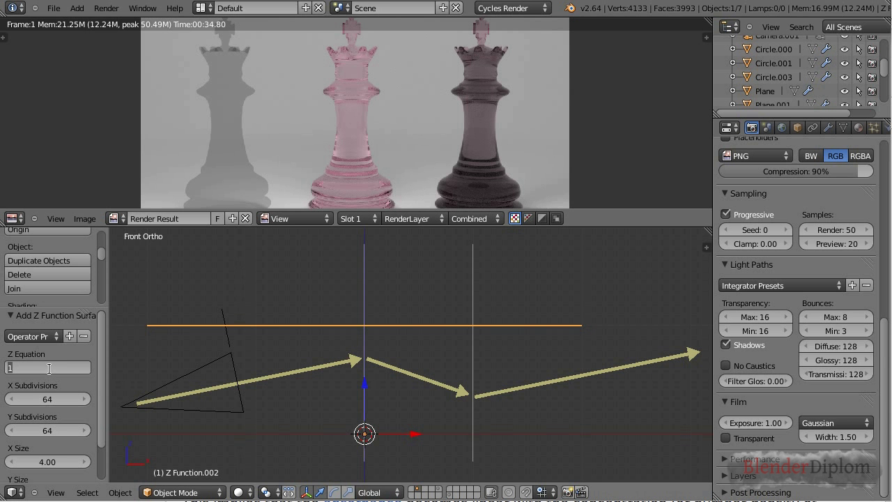
{"action": "type", "text": "e"}
{"action": "key", "text": "Return"}
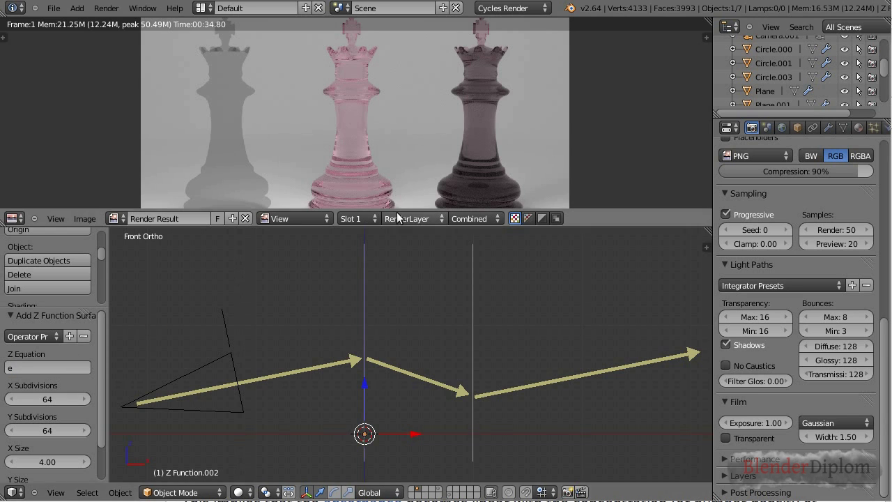
{"action": "scroll", "coordinate": [409, 317], "scroll_direction": "down", "scroll_amount": 5}
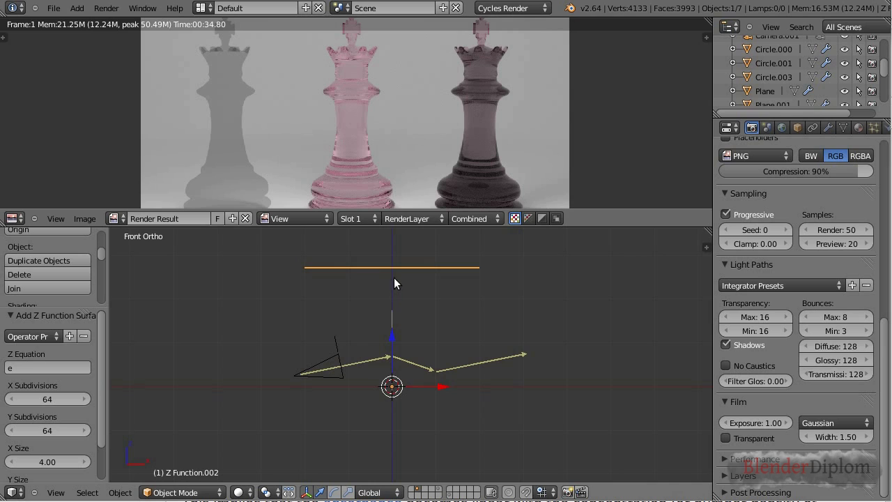
{"action": "scroll", "coordinate": [414, 297], "scroll_direction": "up", "scroll_amount": 1}
Step: Extend the Z equation with a negative exponent so it reads e**(-1)
{"action": "left_click", "coordinate": [59, 370]}
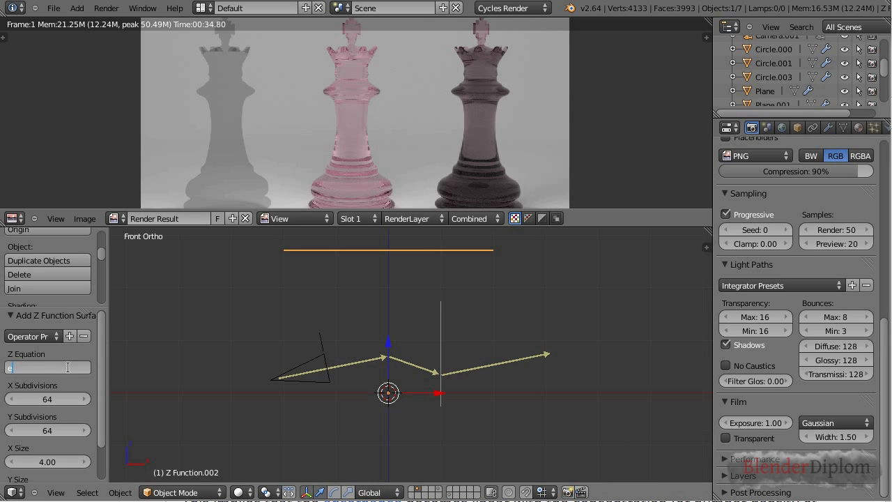
{"action": "key", "text": "End"}
{"action": "type", "text": "**"}
{"action": "type", "text": "()"}
{"action": "key", "text": "Left"}
{"action": "type", "text": "-1"}
{"action": "key", "text": "Return"}
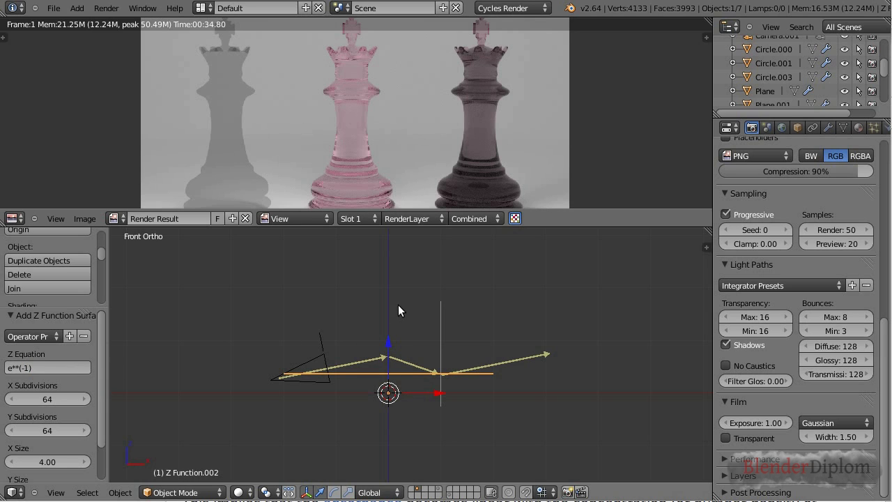
{"action": "scroll", "coordinate": [398, 309], "scroll_direction": "up", "scroll_amount": 4}
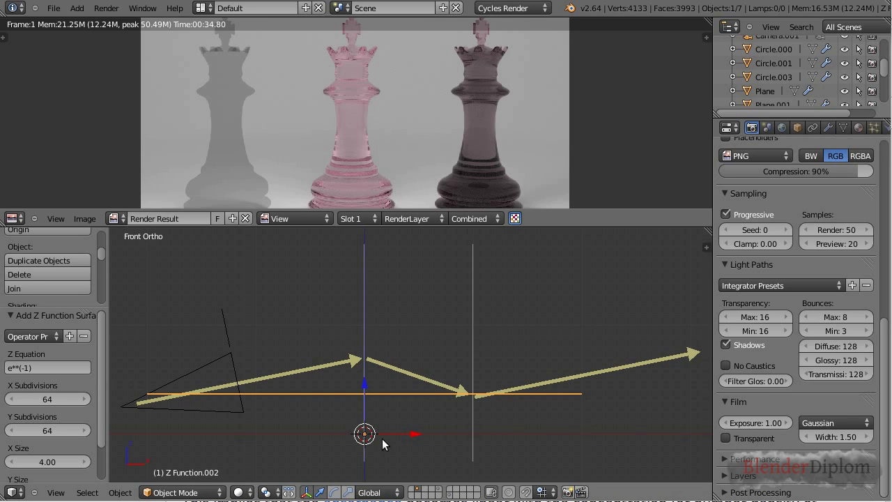
Step: Multiply the exponent by x so the Z equation reads e**(-1*x)
{"action": "left_click", "coordinate": [28, 372]}
{"action": "type", "text": "x"}
{"action": "type", "text": "*"}
{"action": "key", "text": "Return"}
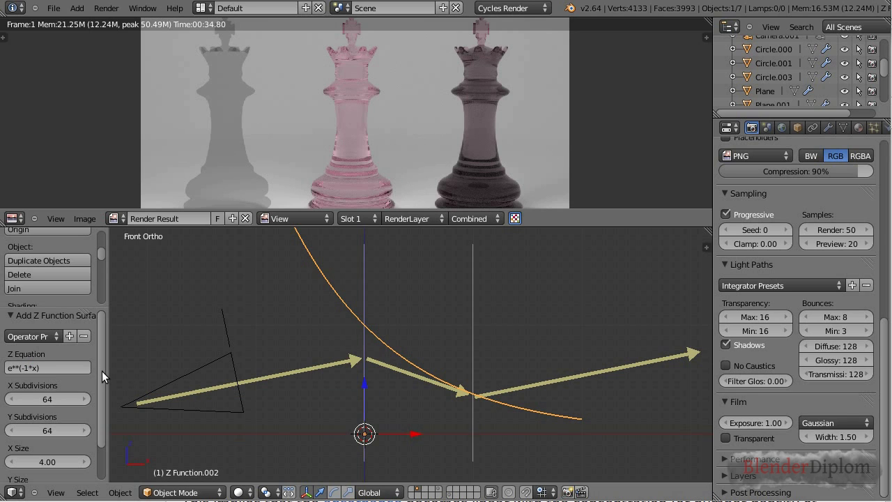
Step: Try a stronger absorption coefficient with the equation e**(-2*x), then restore the equation e**(-1*x)
{"action": "left_click", "coordinate": [26, 369]}
{"action": "left_click", "coordinate": [28, 368]}
{"action": "key", "text": "BackSpace"}
{"action": "type", "text": "2"}
{"action": "key", "text": "Return"}
{"action": "left_click", "coordinate": [28, 368]}
{"action": "key", "text": "BackSpace"}
{"action": "type", "text": "1"}
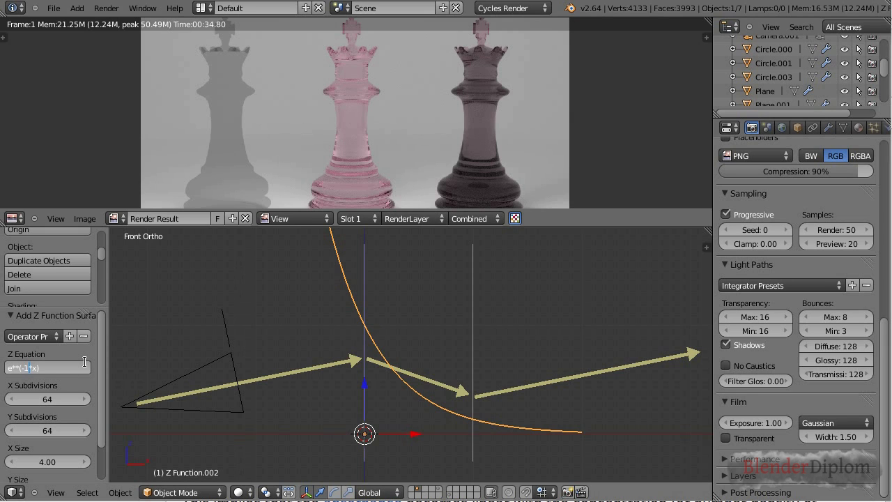
{"action": "key", "text": "Return"}
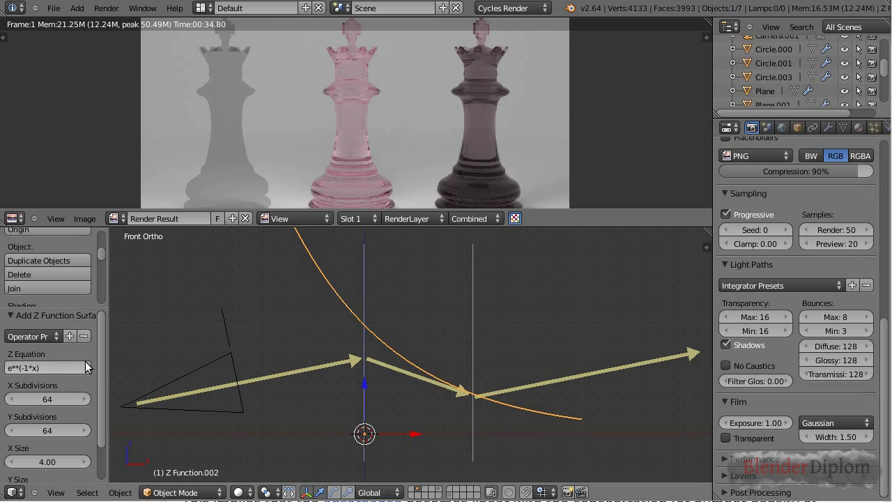
Step: Hide the three light-ray arrows, Plane.003, Plane.004 and Plane.005, from the diagram
{"action": "scroll", "coordinate": [462, 374], "scroll_direction": "up", "scroll_amount": 1}
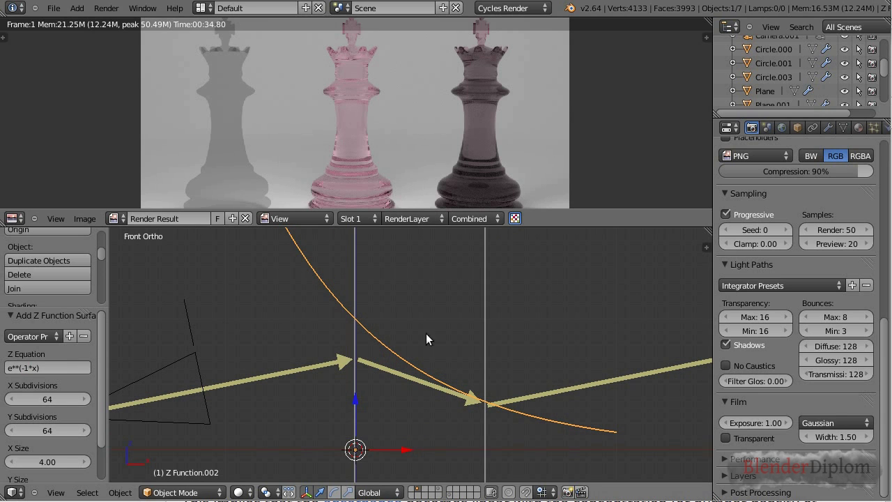
{"action": "scroll", "coordinate": [829, 72], "scroll_direction": "down", "scroll_amount": 4}
{"action": "left_click", "coordinate": [846, 90]}
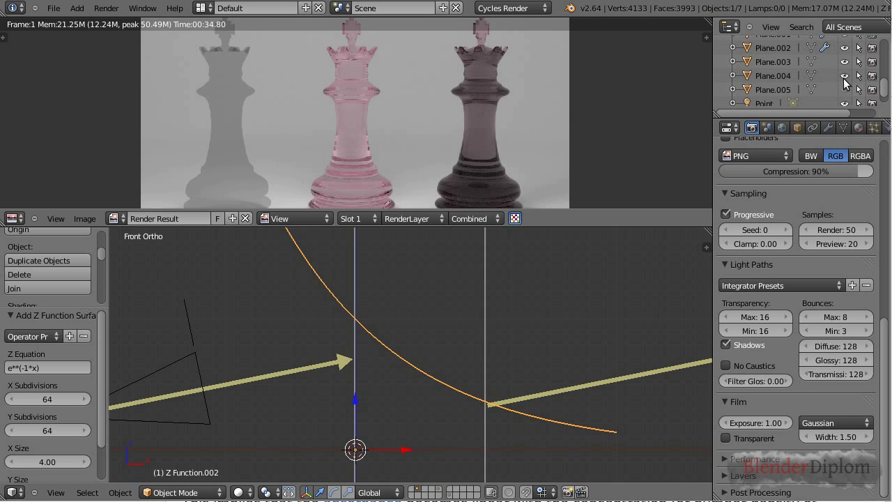
{"action": "left_click", "coordinate": [844, 78]}
{"action": "left_click", "coordinate": [844, 63]}
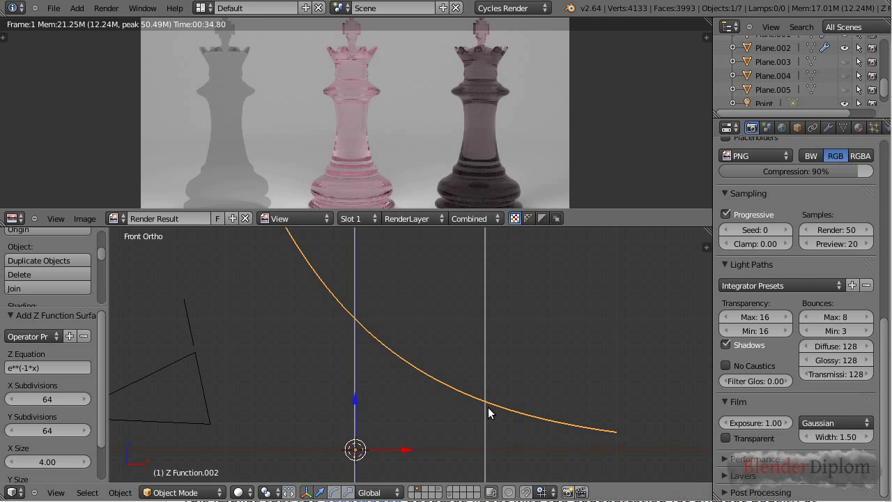
Step: Lengthen the exponential function surface by raising its X size to 7.09
{"action": "scroll", "coordinate": [614, 423], "scroll_direction": "down", "scroll_amount": 2}
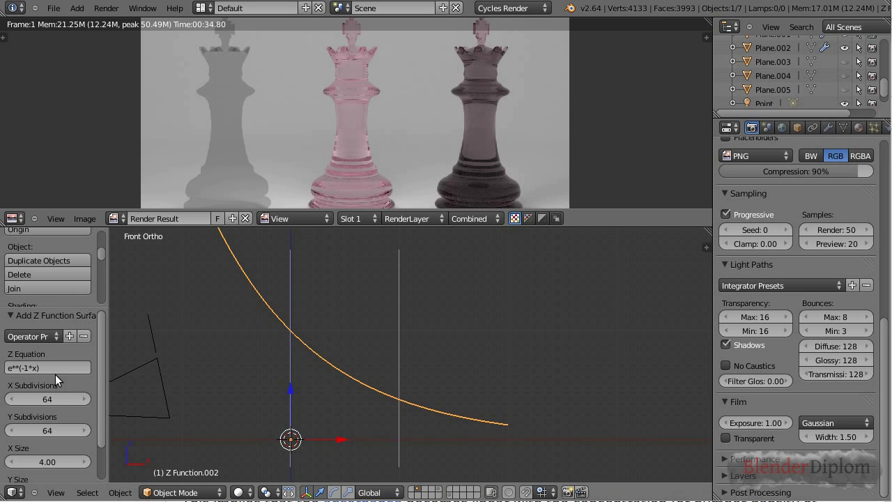
{"action": "scroll", "coordinate": [61, 430], "scroll_direction": "down", "scroll_amount": 2}
{"action": "left_click", "coordinate": [79, 422]}
{"action": "left_click", "coordinate": [78, 422]}
{"action": "left_click", "coordinate": [78, 422]}
{"action": "left_click", "coordinate": [79, 421]}
{"action": "left_click", "coordinate": [79, 422]}
{"action": "left_click_drag", "start_coordinate": [69, 418], "coordinate": [115, 411]}
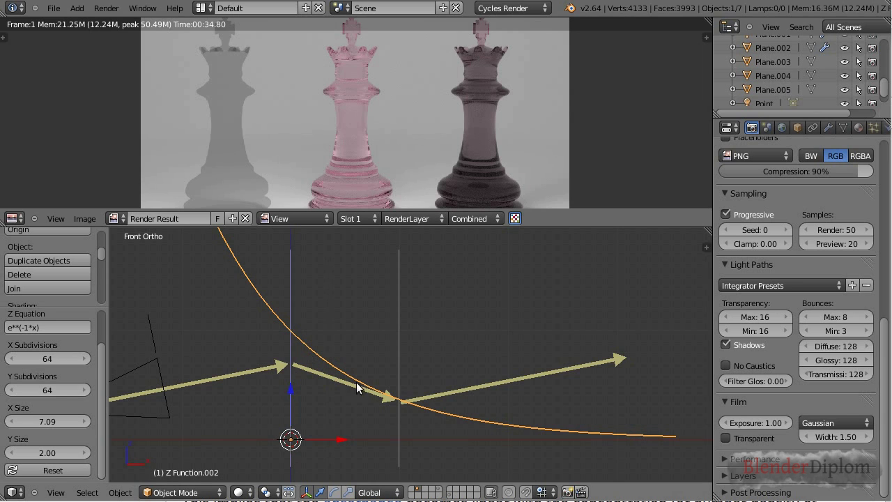
{"action": "scroll", "coordinate": [439, 341], "scroll_direction": "up", "scroll_amount": 2}
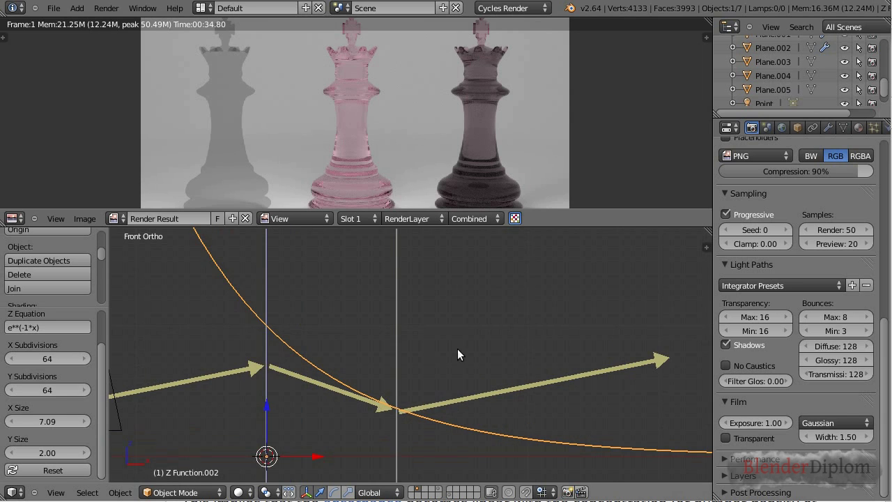
{"action": "middle_click_drag", "start_coordinate": [451, 350], "coordinate": [484, 350], "text": "shift"}
{"action": "scroll", "coordinate": [429, 337], "scroll_direction": "down", "scroll_amount": 2}
{"action": "scroll", "coordinate": [484, 350], "scroll_direction": "up", "scroll_amount": 1}
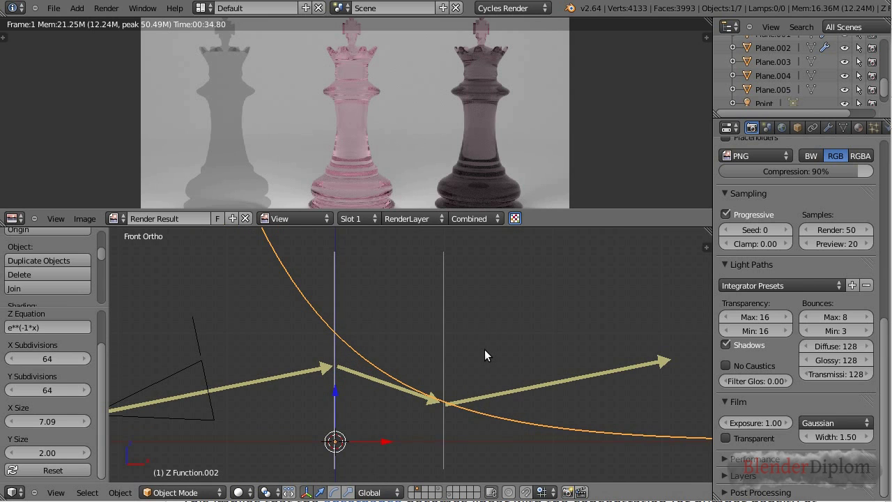
{"action": "scroll", "coordinate": [484, 349], "scroll_direction": "down", "scroll_amount": 1}
{"action": "left_click", "coordinate": [57, 328]}
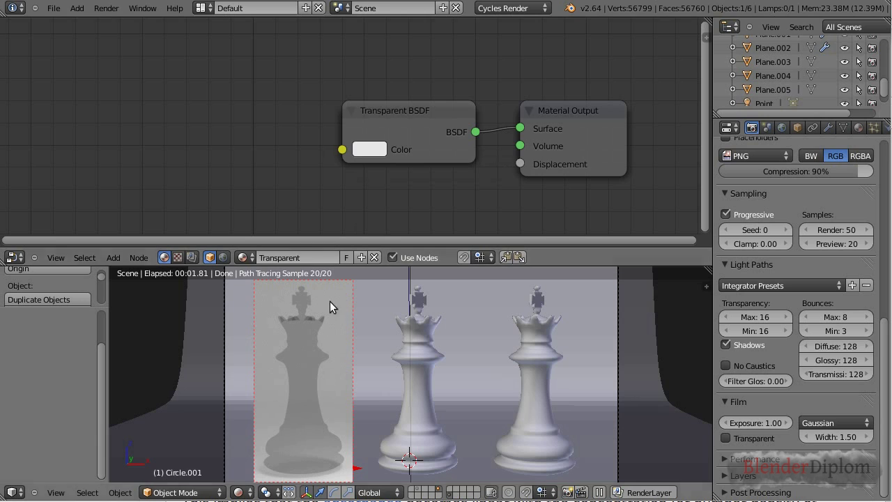
Step: Set the Transparent BSDF's color to pure white, FFFFFF
{"action": "left_click", "coordinate": [377, 150]}
{"action": "mouse_move", "coordinate": [512, 197]}
{"action": "left_mouse_down"}
{"action": "mouse_move", "coordinate": [501, 150]}
{"action": "mouse_move", "coordinate": [511, 331]}
{"action": "mouse_move", "coordinate": [530, 176]}
{"action": "mouse_move", "coordinate": [522, 210]}
{"action": "left_mouse_up"}
{"action": "left_click_drag", "start_coordinate": [522, 194], "coordinate": [510, 161]}
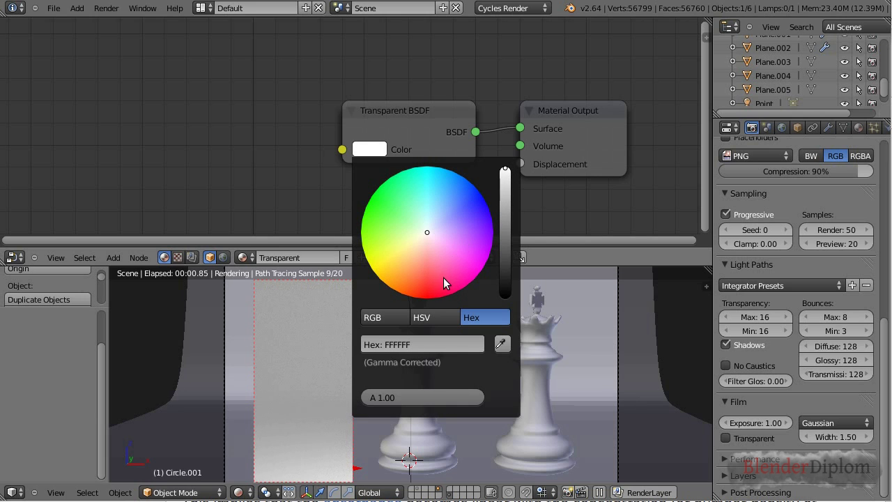
Step: Using HSV values, set the Transparent BSDF color's value to 0.804 and its hue to 0.415
{"action": "left_click", "coordinate": [425, 318]}
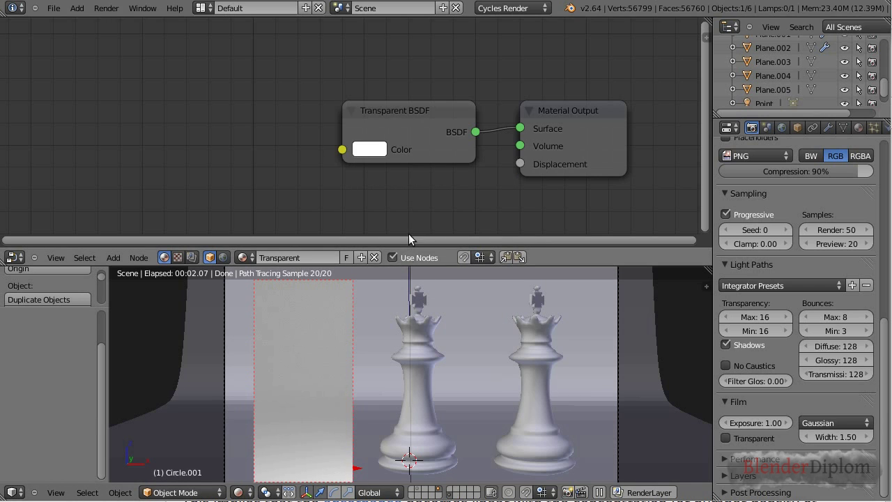
{"action": "left_click", "coordinate": [384, 148]}
{"action": "mouse_move", "coordinate": [483, 376]}
{"action": "left_mouse_down"}
{"action": "mouse_move", "coordinate": [359, 376]}
{"action": "mouse_move", "coordinate": [482, 380]}
{"action": "left_mouse_up"}
{"action": "mouse_move", "coordinate": [376, 347]}
{"action": "left_mouse_down"}
{"action": "mouse_move", "coordinate": [410, 344]}
{"action": "mouse_move", "coordinate": [384, 358]}
{"action": "mouse_move", "coordinate": [398, 361]}
{"action": "mouse_move", "coordinate": [498, 357]}
{"action": "mouse_move", "coordinate": [359, 359]}
{"action": "mouse_move", "coordinate": [479, 355]}
{"action": "mouse_move", "coordinate": [408, 361]}
{"action": "mouse_move", "coordinate": [420, 346]}
{"action": "mouse_move", "coordinate": [463, 343]}
{"action": "mouse_move", "coordinate": [369, 342]}
{"action": "mouse_move", "coordinate": [360, 342]}
{"action": "mouse_move", "coordinate": [379, 359]}
{"action": "mouse_move", "coordinate": [361, 359]}
{"action": "left_mouse_up"}
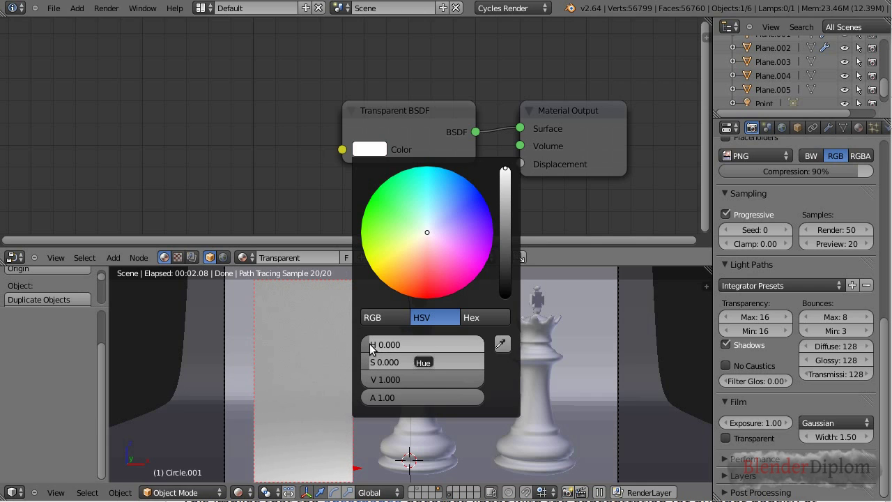
{"action": "left_click_drag", "start_coordinate": [470, 385], "coordinate": [447, 375]}
{"action": "left_click_drag", "start_coordinate": [389, 346], "coordinate": [438, 343]}
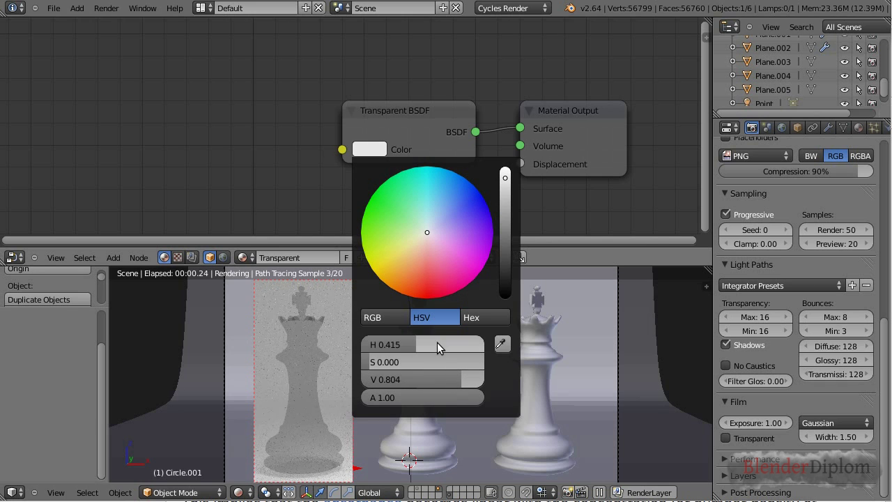
Step: Tint the Transparent BSDF's color a pale mint green and raise its brightness to the maximum
{"action": "left_click", "coordinate": [424, 224]}
{"action": "left_click_drag", "start_coordinate": [458, 376], "coordinate": [492, 370]}
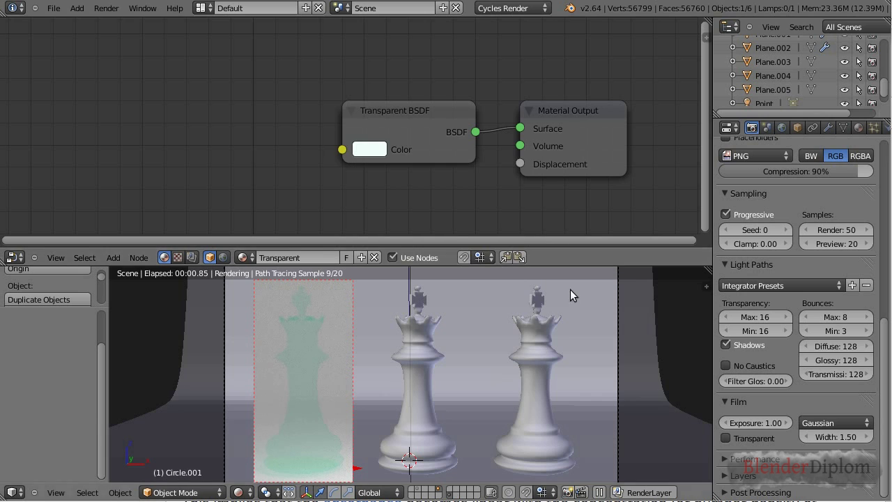
Step: Add a color Mix node before the Transparent BSDF and connect its Color output to the shader's Color input
{"action": "left_click_drag", "start_coordinate": [436, 111], "coordinate": [465, 124]}
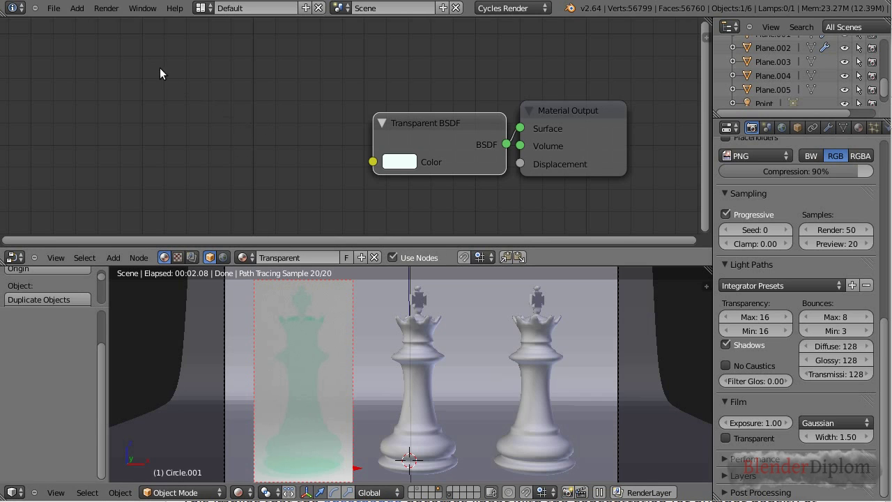
{"action": "key", "text": "shift+a"}
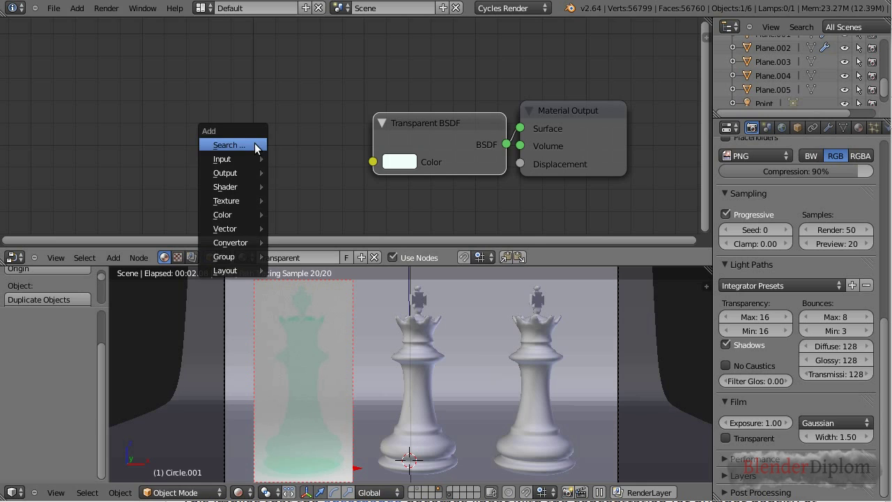
{"action": "mouse_move", "coordinate": [239, 175]}
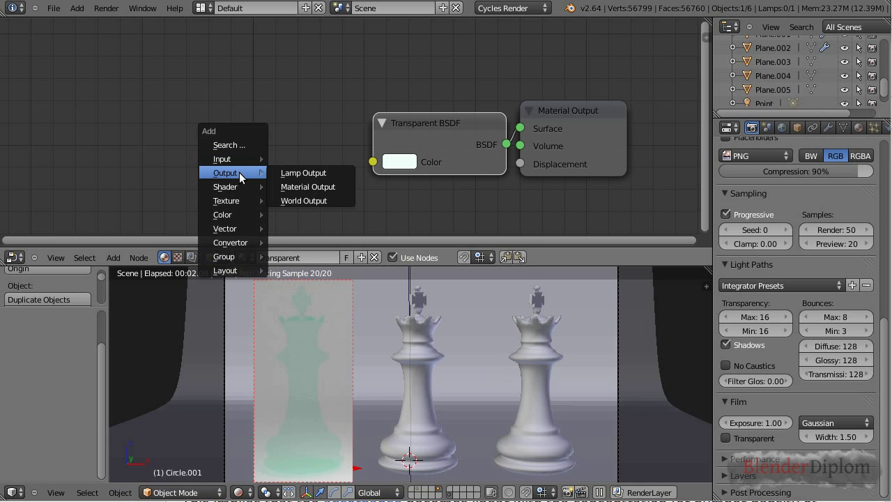
{"action": "mouse_move", "coordinate": [240, 215]}
{"action": "left_click", "coordinate": [319, 241]}
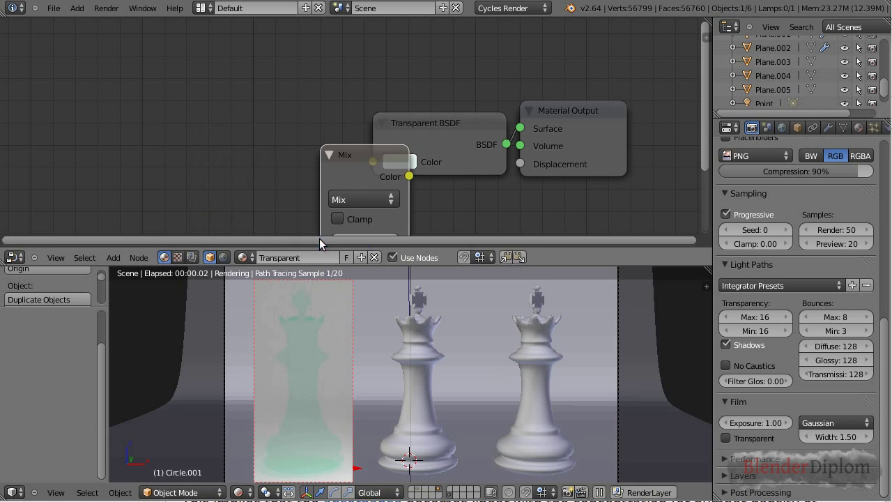
{"action": "left_click_drag", "start_coordinate": [359, 164], "coordinate": [286, 42]}
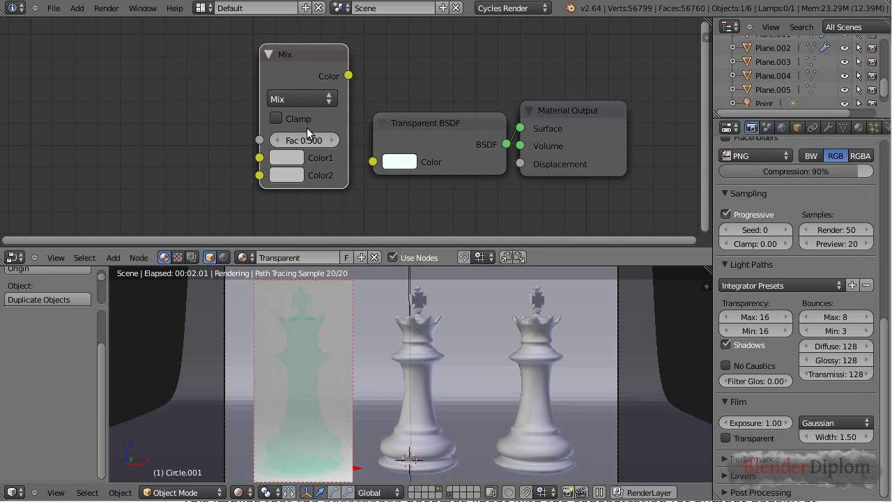
{"action": "left_click_drag", "start_coordinate": [348, 75], "coordinate": [373, 162]}
Step: Set the Mix node's Color1 to black and Color2 to a bright cream with hue 0.142 and saturation 0.209
{"action": "left_click", "coordinate": [289, 158]}
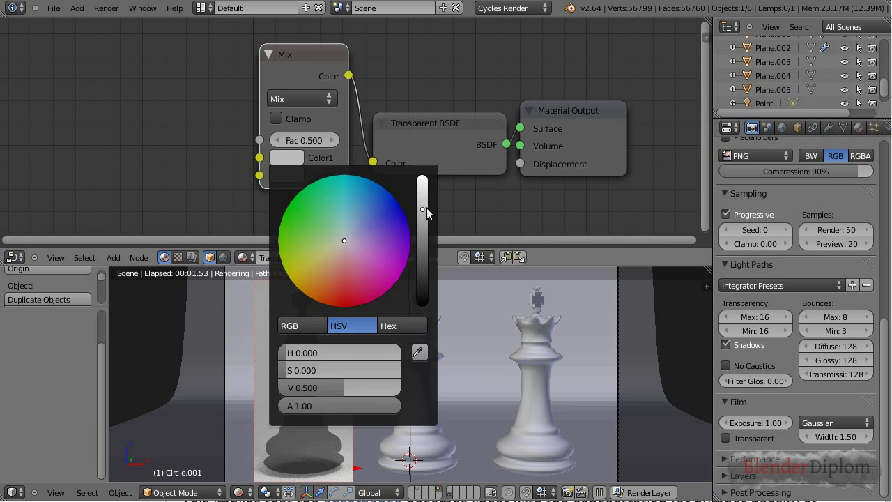
{"action": "left_click_drag", "start_coordinate": [426, 209], "coordinate": [444, 329]}
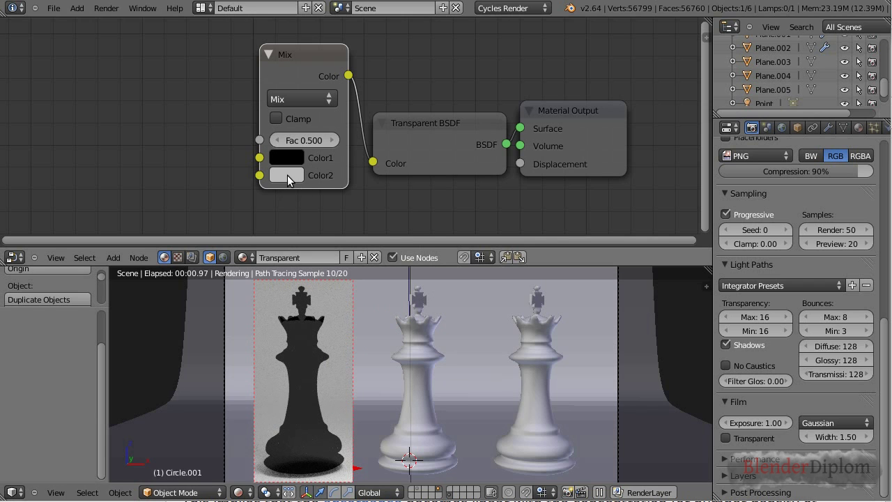
{"action": "left_click", "coordinate": [292, 175]}
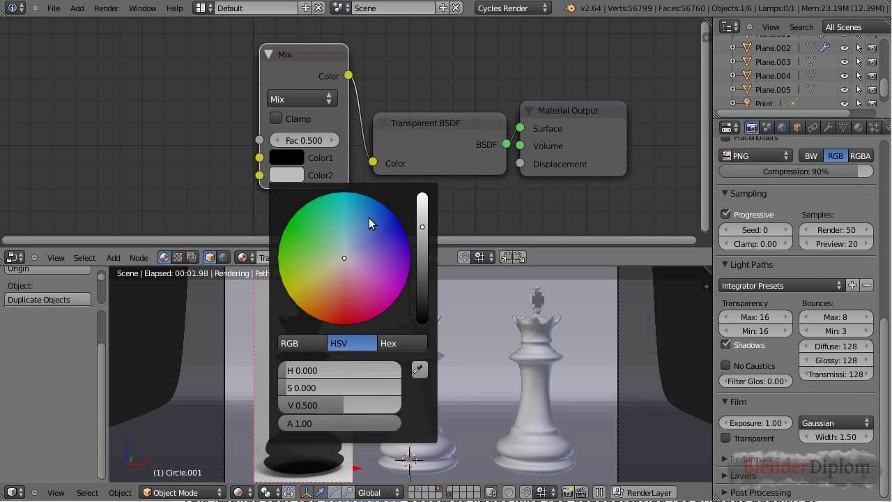
{"action": "left_click", "coordinate": [333, 267]}
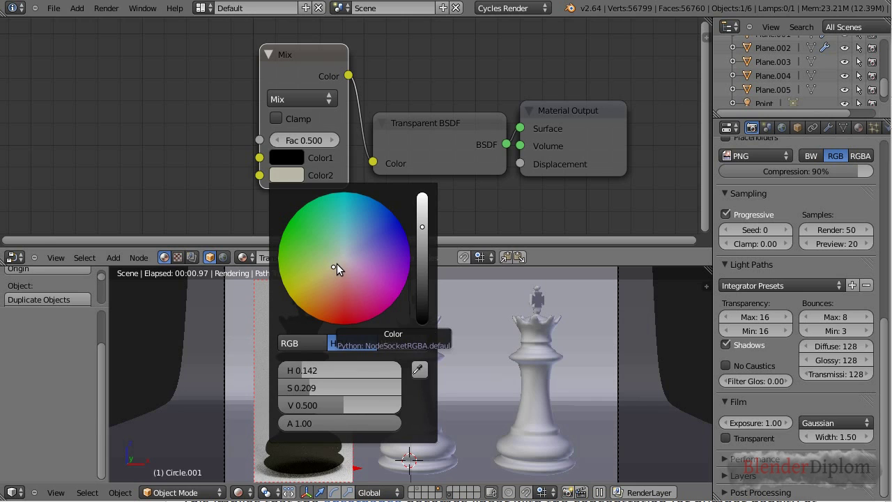
{"action": "left_click_drag", "start_coordinate": [423, 225], "coordinate": [422, 194]}
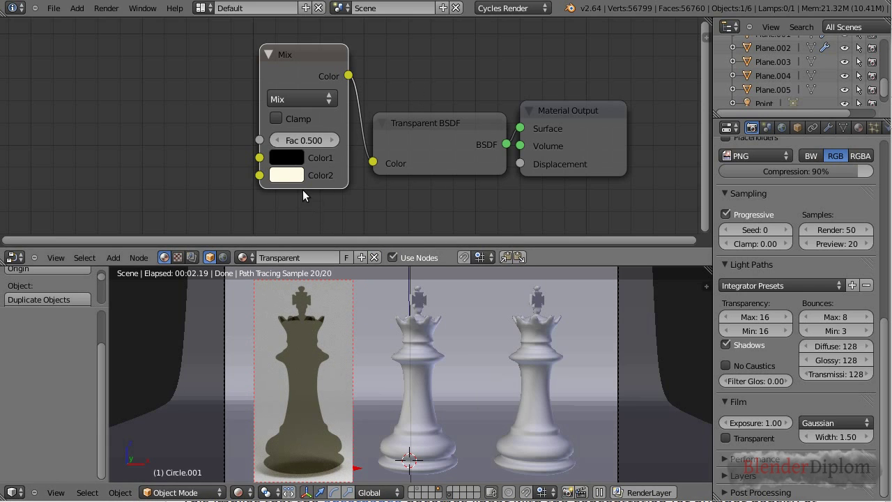
Step: Try the Mix node's factor at 0.000 and 1.000, and set it to 0.358
{"action": "left_click_drag", "start_coordinate": [322, 141], "coordinate": [44, 125]}
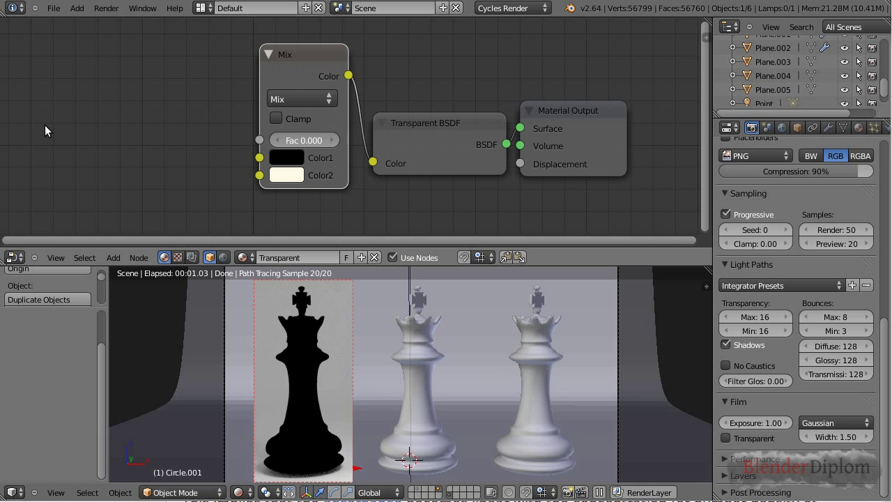
{"action": "left_click_drag", "start_coordinate": [45, 125], "coordinate": [576, 145]}
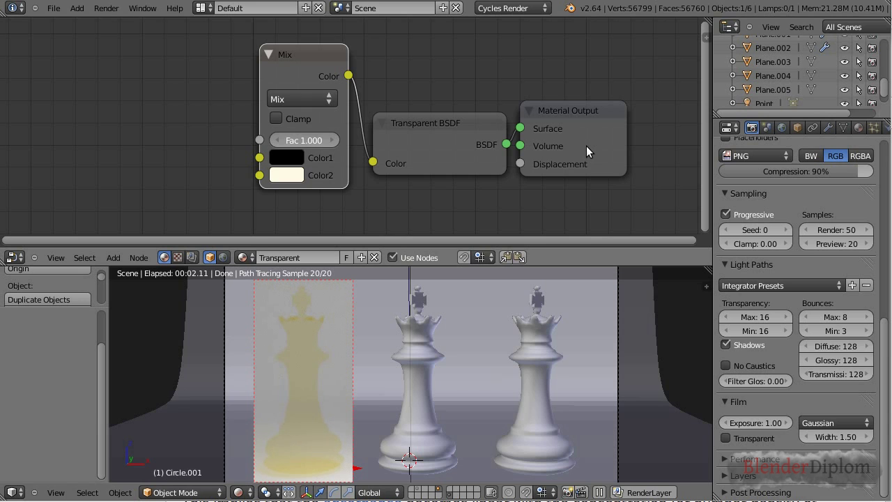
{"action": "left_click_drag", "start_coordinate": [587, 146], "coordinate": [301, 131]}
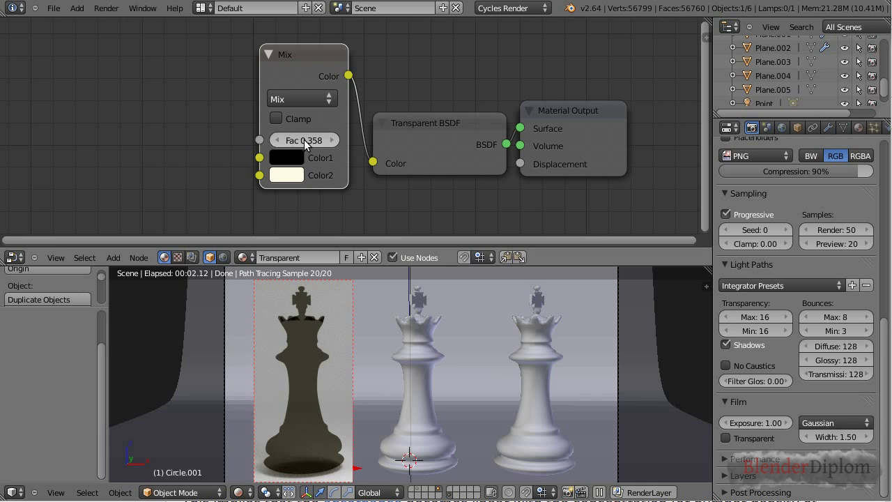
Step: Add a Math node set to Power and connect its Value output to the Mix node's Fac input
{"action": "scroll", "coordinate": [305, 139], "scroll_direction": "down", "scroll_amount": 2}
{"action": "middle_click_drag", "start_coordinate": [251, 126], "coordinate": [336, 136]}
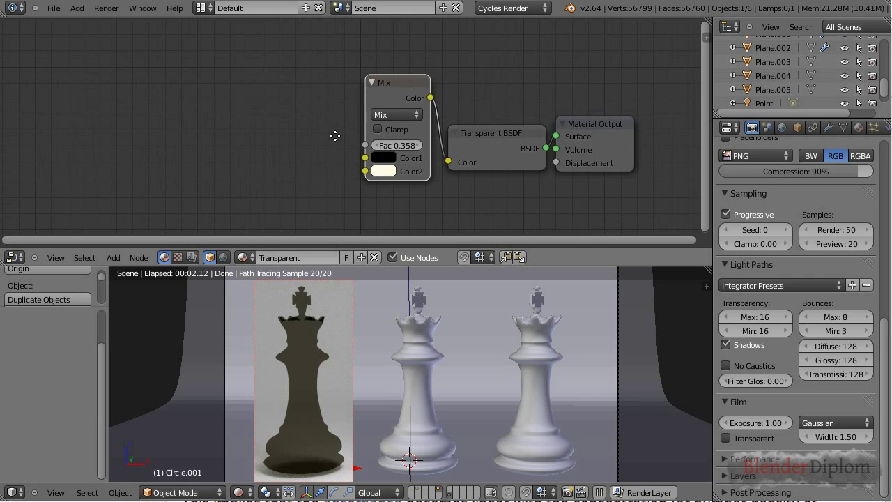
{"action": "scroll", "coordinate": [327, 143], "scroll_direction": "up", "scroll_amount": 1}
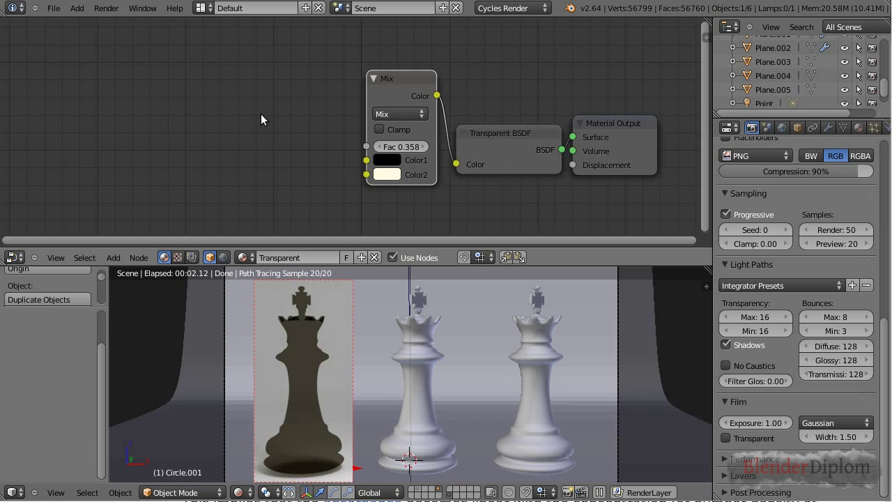
{"action": "middle_click_drag", "start_coordinate": [261, 114], "coordinate": [258, 121], "text": "ctrl"}
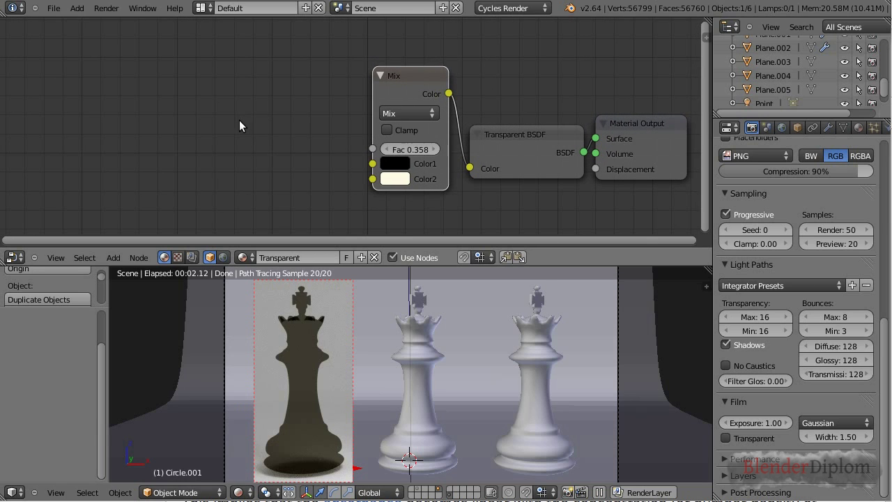
{"action": "key", "text": "shift+a"}
{"action": "mouse_move", "coordinate": [239, 122]}
{"action": "mouse_move", "coordinate": [231, 149]}
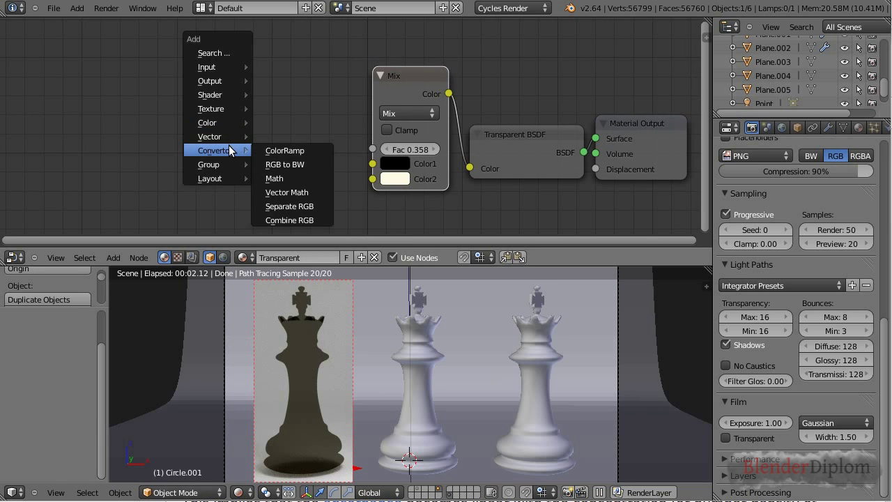
{"action": "left_click", "coordinate": [281, 181]}
{"action": "left_click", "coordinate": [281, 117]}
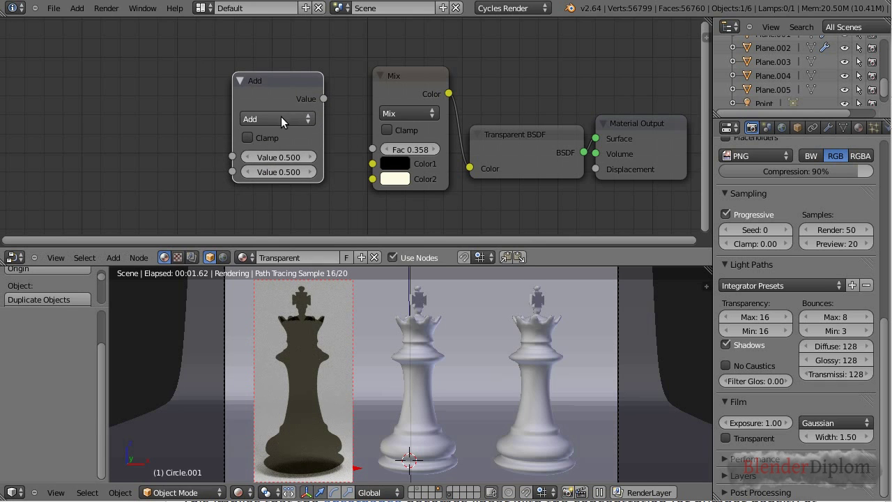
{"action": "left_click", "coordinate": [281, 119]}
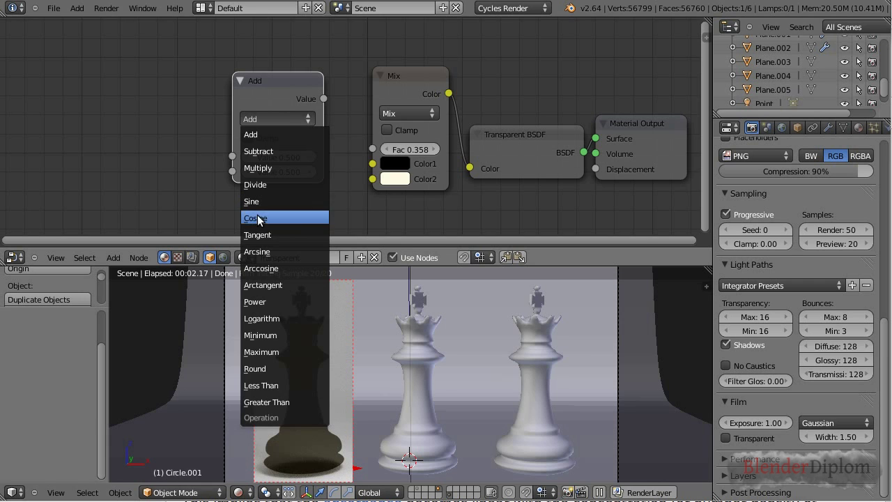
{"action": "left_click", "coordinate": [267, 302]}
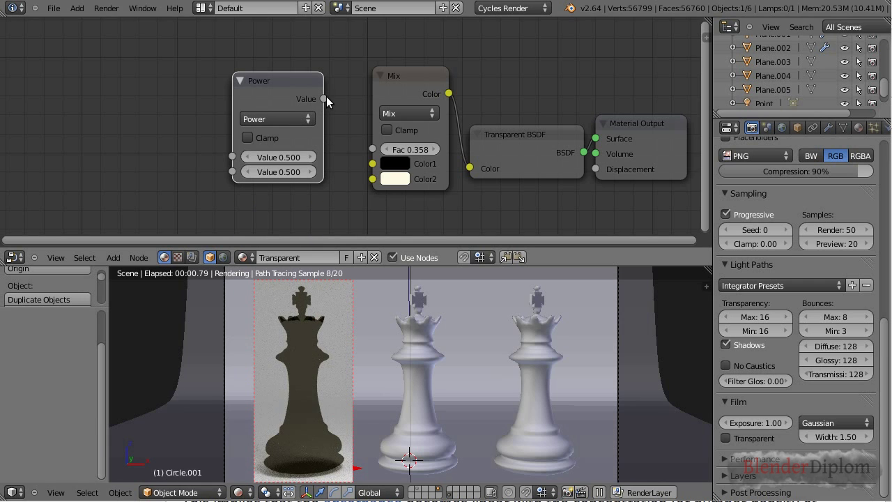
{"action": "left_click_drag", "start_coordinate": [325, 99], "coordinate": [373, 148]}
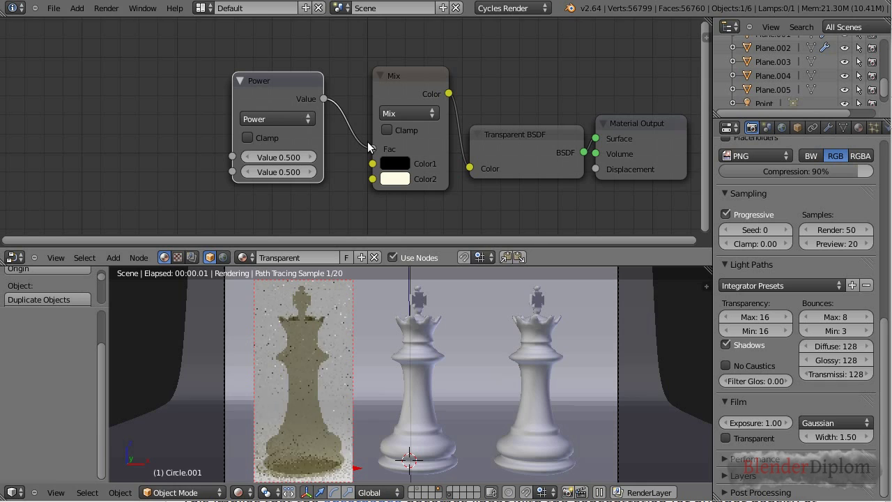
Step: Set the Power node's first value to e and its second to 2.340, placing the node closer to Mix
{"action": "left_click", "coordinate": [276, 157]}
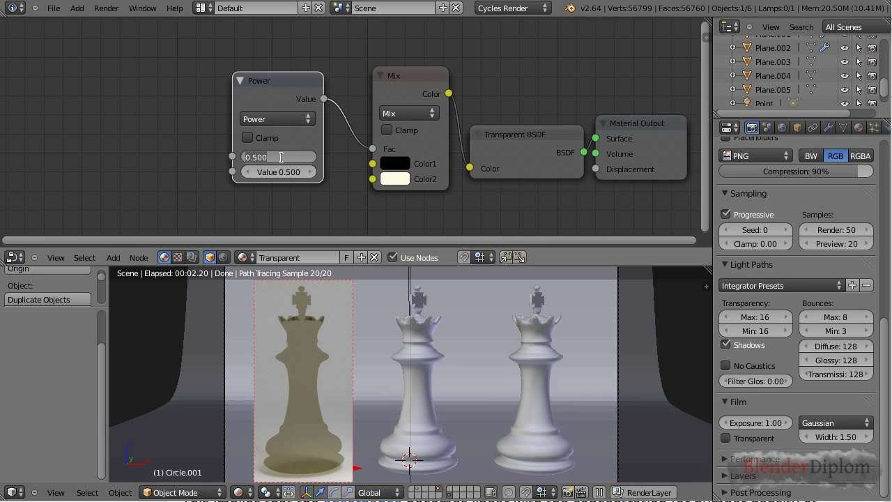
{"action": "type", "text": "e"}
{"action": "key", "text": "Return"}
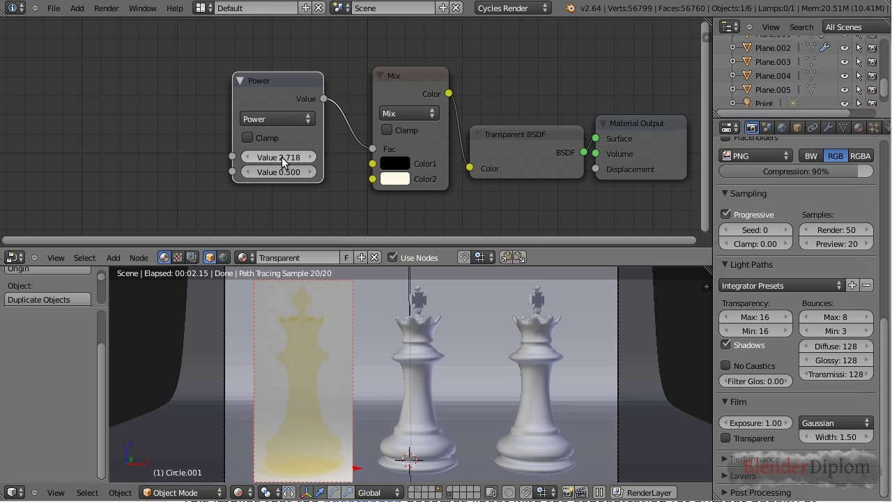
{"action": "left_click_drag", "start_coordinate": [286, 82], "coordinate": [314, 83]}
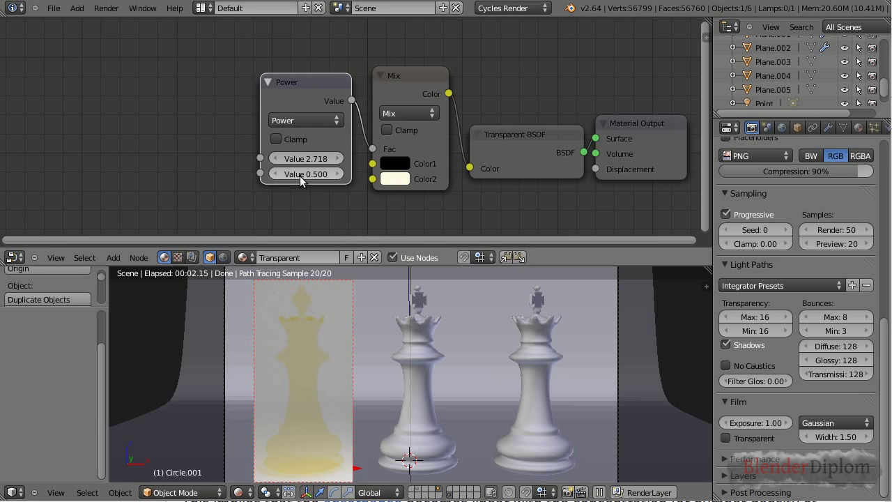
{"action": "mouse_move", "coordinate": [300, 175]}
{"action": "left_mouse_down"}
{"action": "mouse_move", "coordinate": [309, 177]}
{"action": "mouse_move", "coordinate": [291, 175]}
{"action": "mouse_move", "coordinate": [315, 173]}
{"action": "left_mouse_up"}
Step: Duplicate the Power node, feed the copy into the original's second value, and change the copy's operation to Multiply
{"action": "key", "text": "shift+d"}
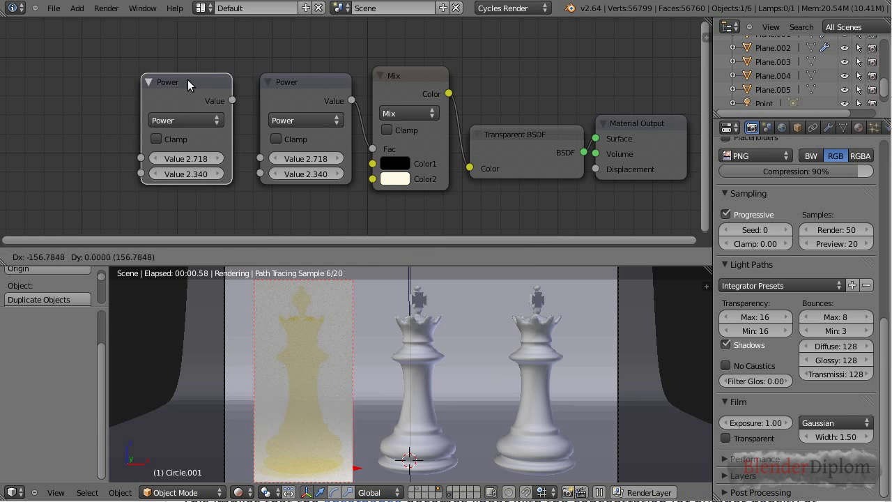
{"action": "left_click", "coordinate": [188, 81]}
{"action": "left_click_drag", "start_coordinate": [233, 101], "coordinate": [260, 174]}
{"action": "left_click", "coordinate": [195, 125]}
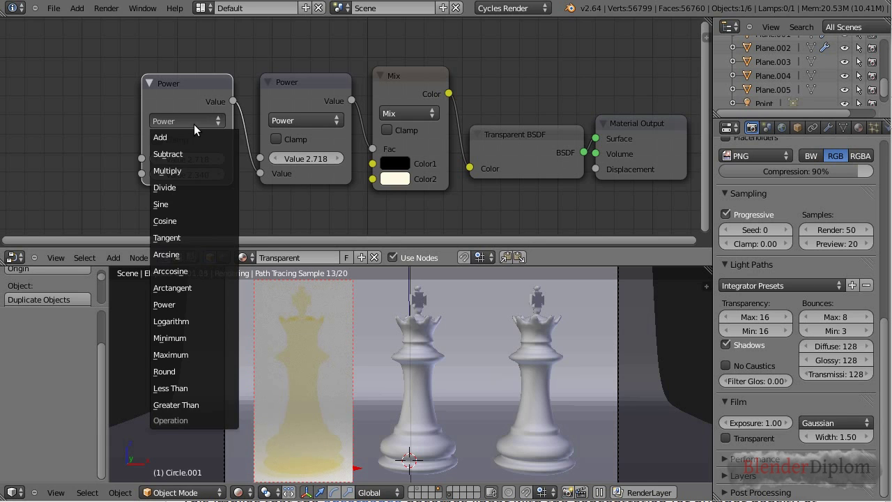
{"action": "left_click", "coordinate": [188, 171]}
Step: Set the Multiply node's first value to -1 and its second value to 1.459
{"action": "left_click", "coordinate": [187, 159]}
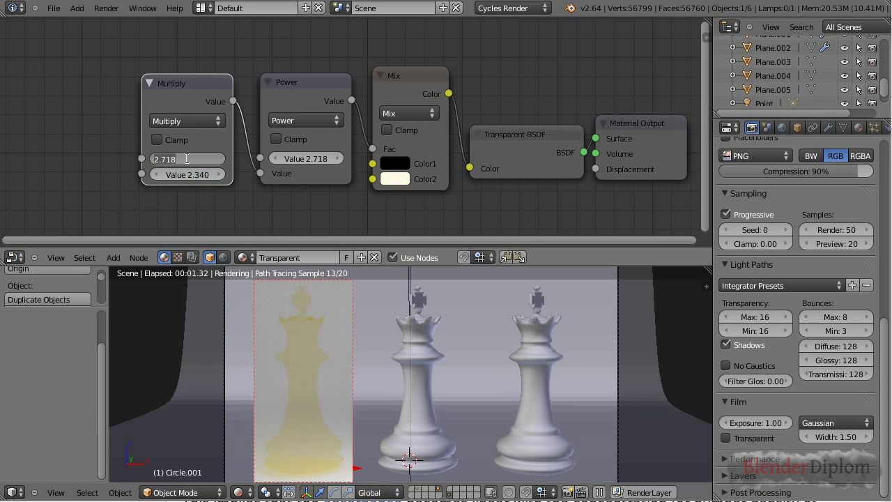
{"action": "type", "text": "-1"}
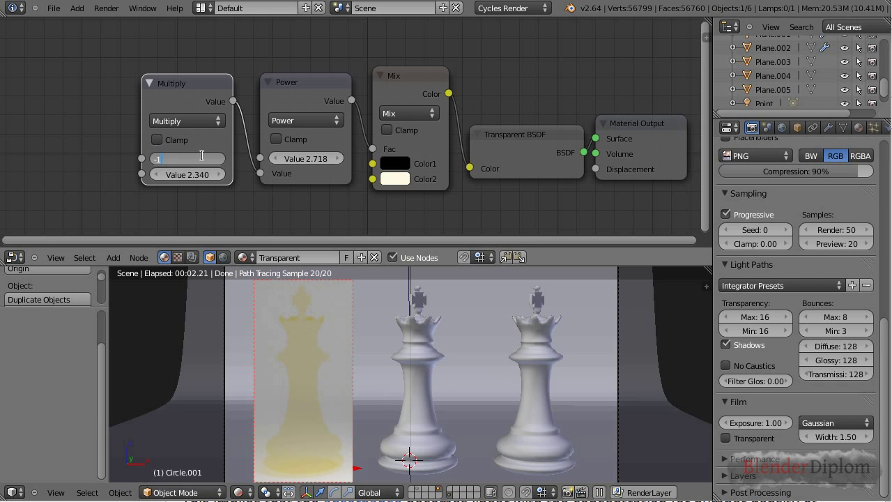
{"action": "key", "text": "Return"}
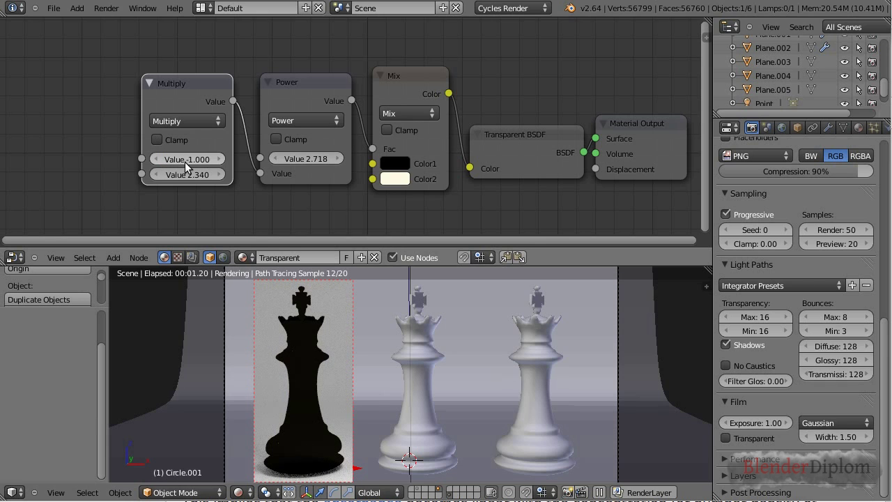
{"action": "left_click_drag", "start_coordinate": [199, 82], "coordinate": [210, 78]}
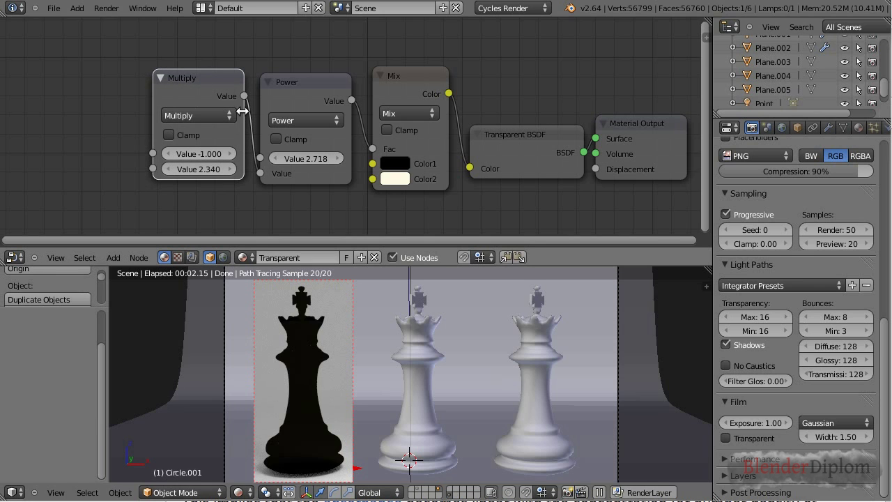
{"action": "scroll", "coordinate": [154, 168], "scroll_direction": "down", "scroll_amount": 2}
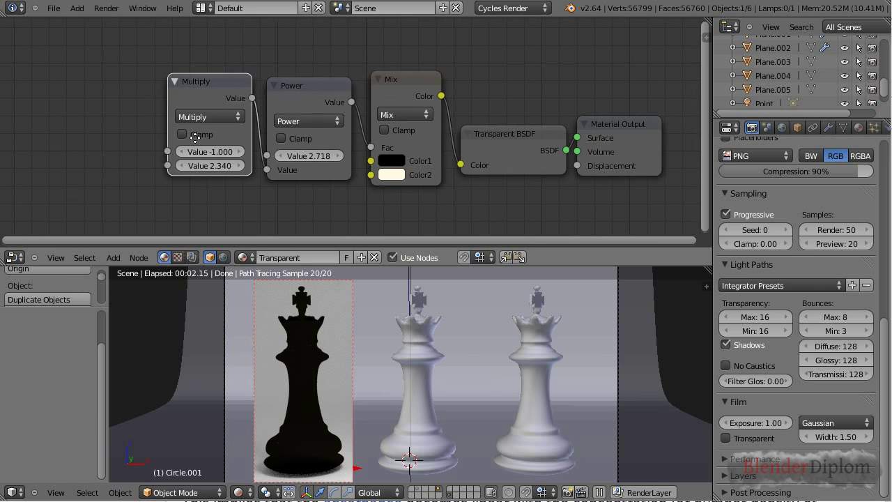
{"action": "mouse_move", "coordinate": [219, 171]}
{"action": "left_mouse_down"}
{"action": "mouse_move", "coordinate": [204, 173]}
{"action": "mouse_move", "coordinate": [225, 171]}
{"action": "mouse_move", "coordinate": [216, 174]}
{"action": "left_mouse_up"}
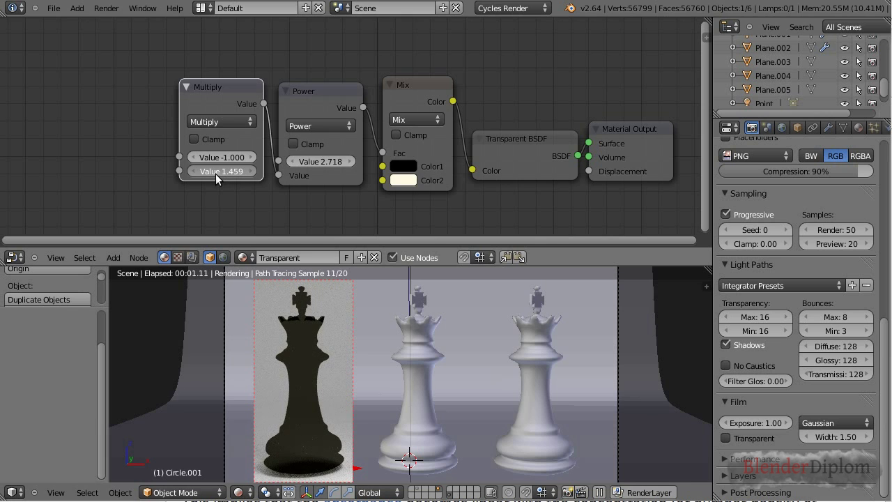
Step: Duplicate the Multiply node and place the copy in front of the original in the node chain
{"action": "scroll", "coordinate": [184, 127], "scroll_direction": "down", "scroll_amount": 1}
{"action": "middle_click_drag", "start_coordinate": [184, 128], "coordinate": [150, 132]}
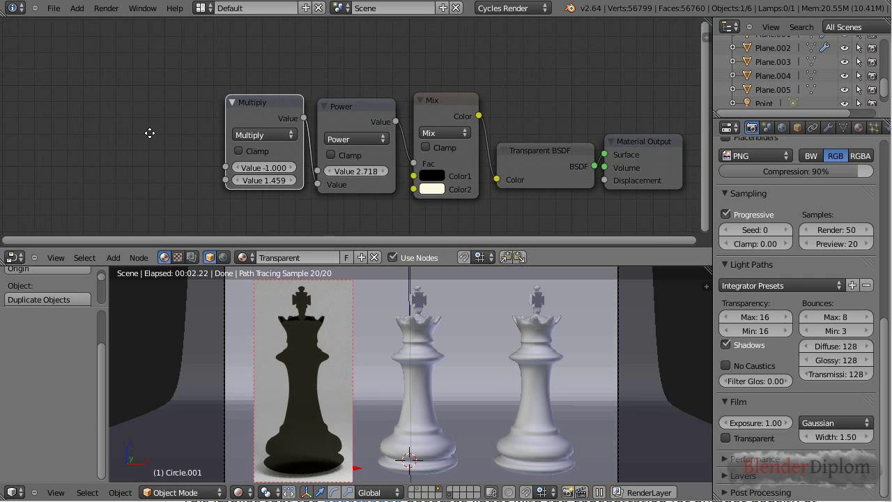
{"action": "key", "text": "shift+d"}
{"action": "left_click", "coordinate": [172, 99]}
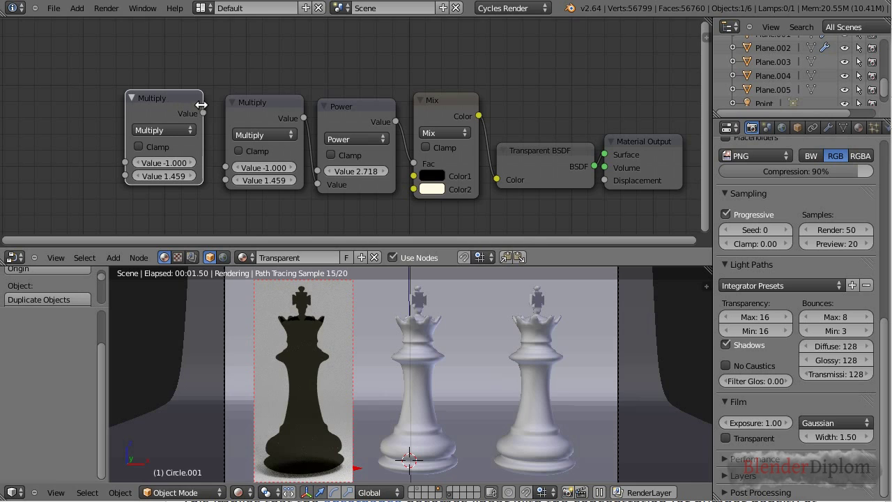
Step: Feed the front Multiply node's output into the next Multiply's second value and set its first value to 1.5
{"action": "left_click_drag", "start_coordinate": [203, 114], "coordinate": [226, 180]}
{"action": "left_click", "coordinate": [166, 164]}
{"action": "type", "text": "1.5"}
{"action": "key", "text": "Return"}
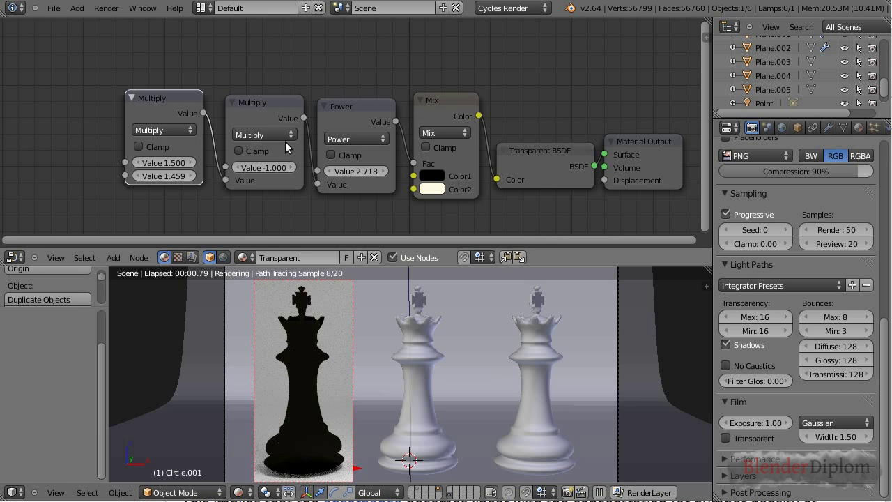
Step: Set both values of the front Multiply node to 1
{"action": "scroll", "coordinate": [170, 145], "scroll_direction": "down", "scroll_amount": 1}
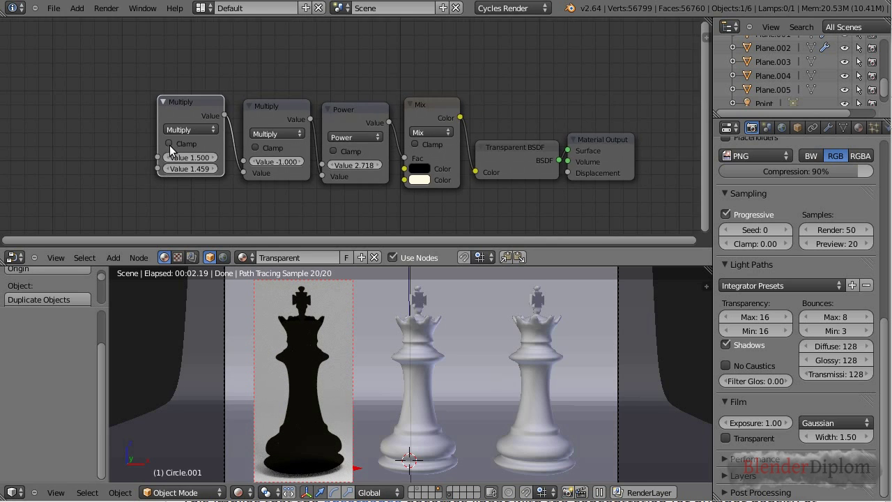
{"action": "scroll", "coordinate": [192, 127], "scroll_direction": "down", "scroll_amount": 1}
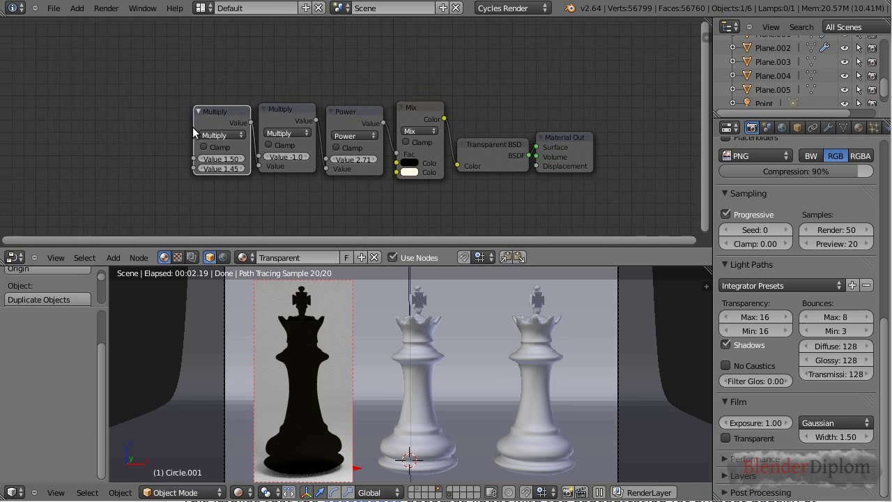
{"action": "middle_click_drag", "start_coordinate": [194, 137], "coordinate": [304, 155]}
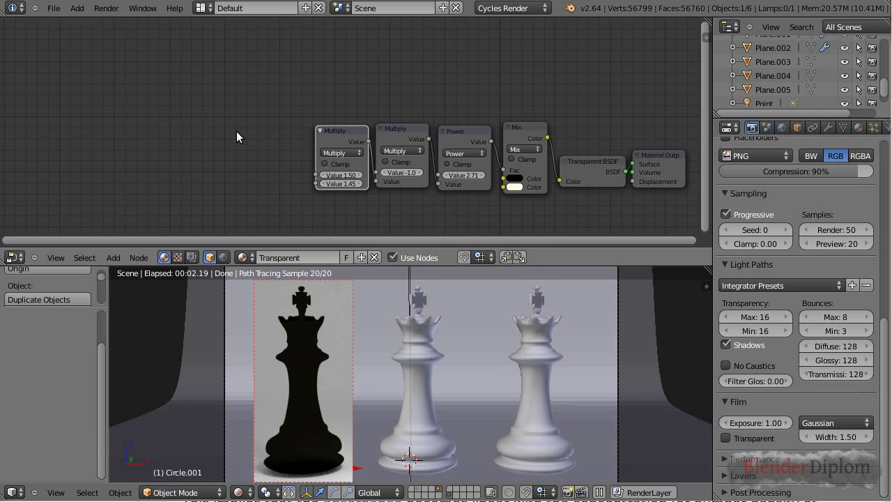
{"action": "left_click", "coordinate": [340, 175]}
{"action": "type", "text": "1"}
{"action": "key", "text": "Return"}
{"action": "left_click", "coordinate": [343, 183]}
{"action": "type", "text": "1.591"}
{"action": "key", "text": "Return"}
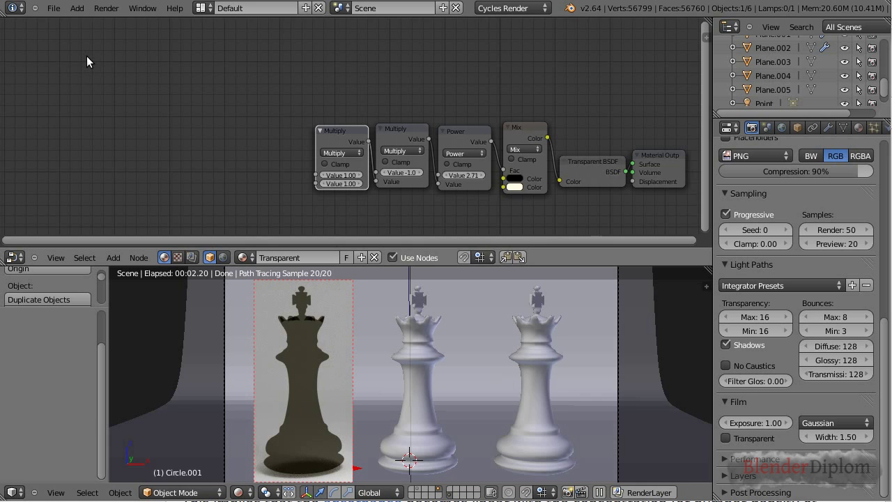
Step: Add a Light Path node ahead of the chain and connect its Ray Length to the front Multiply's second value
{"action": "key", "text": "shift+a"}
{"action": "mouse_move", "coordinate": [86, 49]}
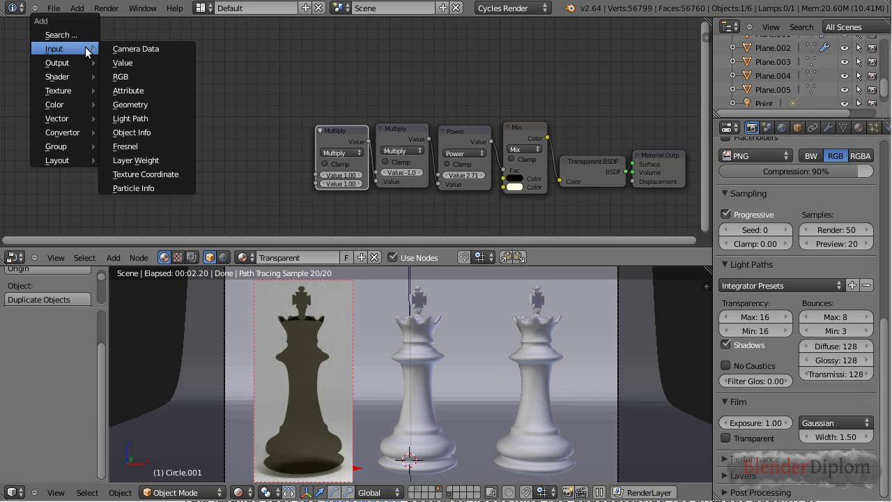
{"action": "left_click", "coordinate": [145, 118]}
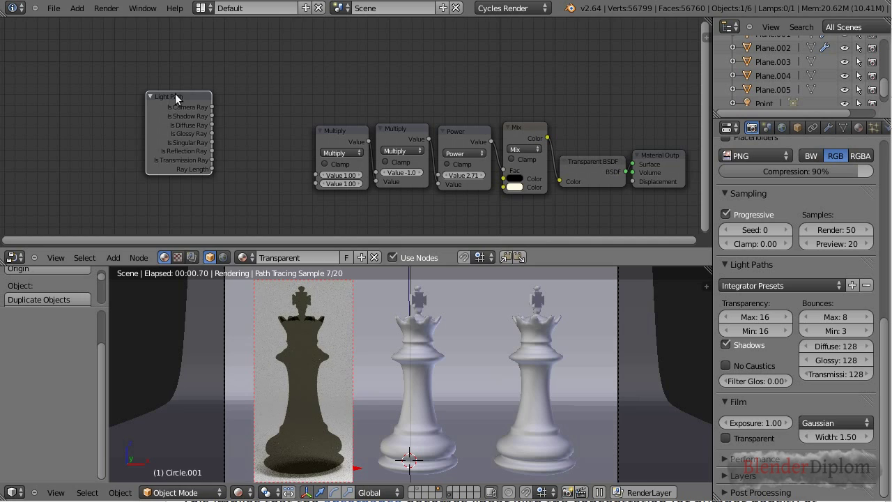
{"action": "left_click", "coordinate": [171, 46]}
{"action": "left_click_drag", "start_coordinate": [208, 117], "coordinate": [316, 183]}
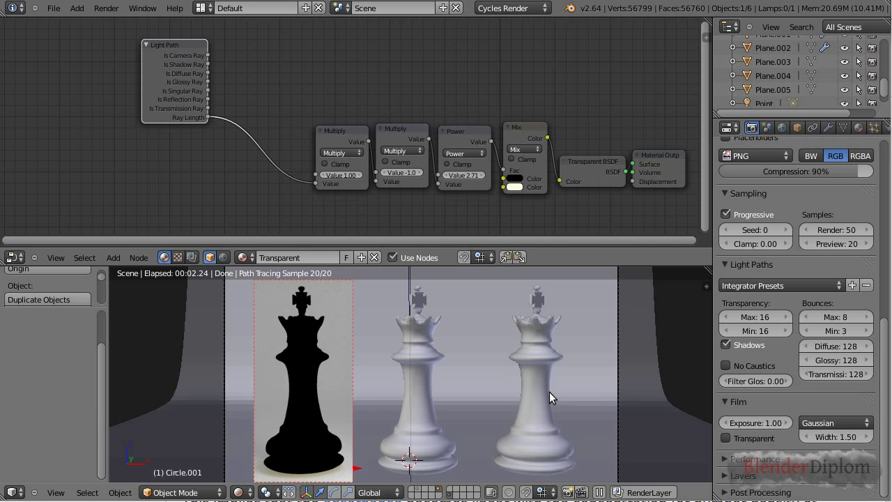
Step: Shift the Light Path node slightly aside and add a Geometry node directly beneath it
{"action": "left_click_drag", "start_coordinate": [166, 48], "coordinate": [157, 46]}
{"action": "key", "text": "shift+a"}
{"action": "mouse_move", "coordinate": [150, 178]}
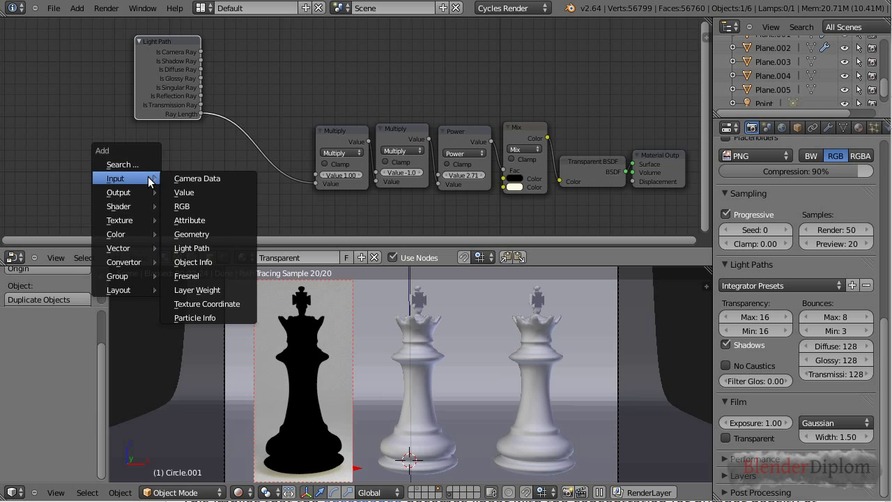
{"action": "left_click", "coordinate": [199, 235]}
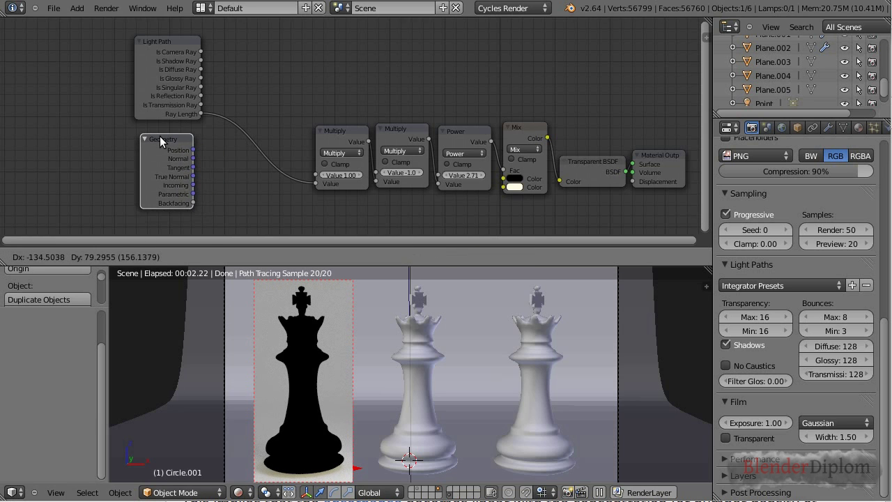
{"action": "left_click", "coordinate": [168, 140]}
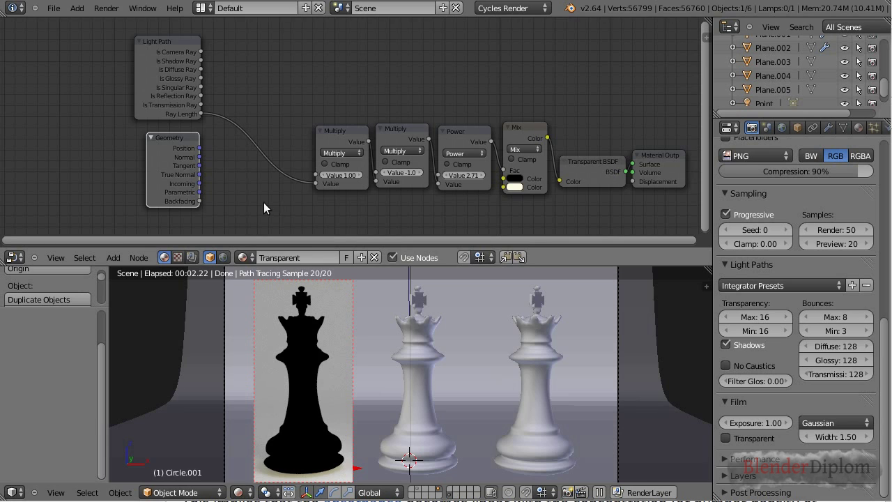
{"action": "left_click_drag", "start_coordinate": [161, 142], "coordinate": [157, 142]}
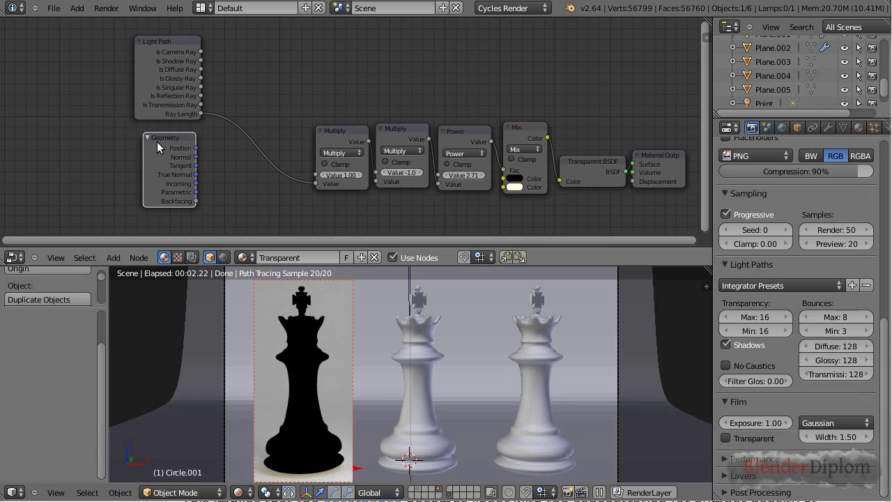
{"action": "left_click", "coordinate": [167, 41]}
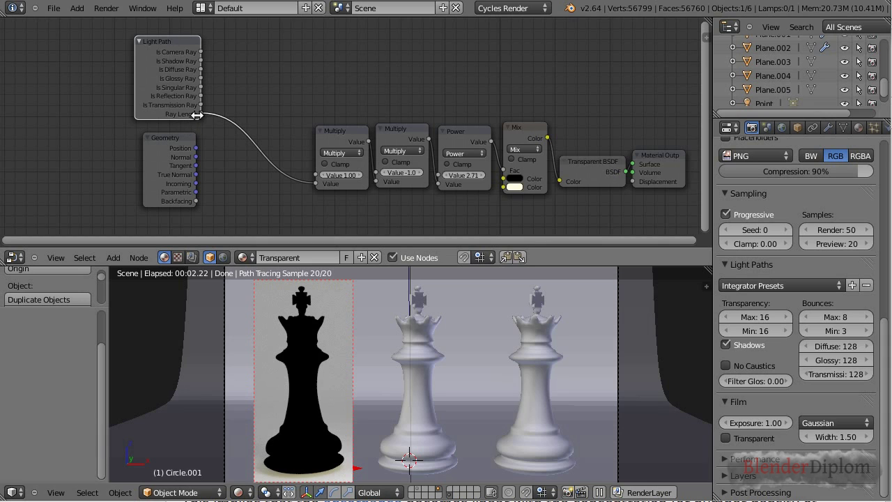
{"action": "left_click", "coordinate": [168, 146]}
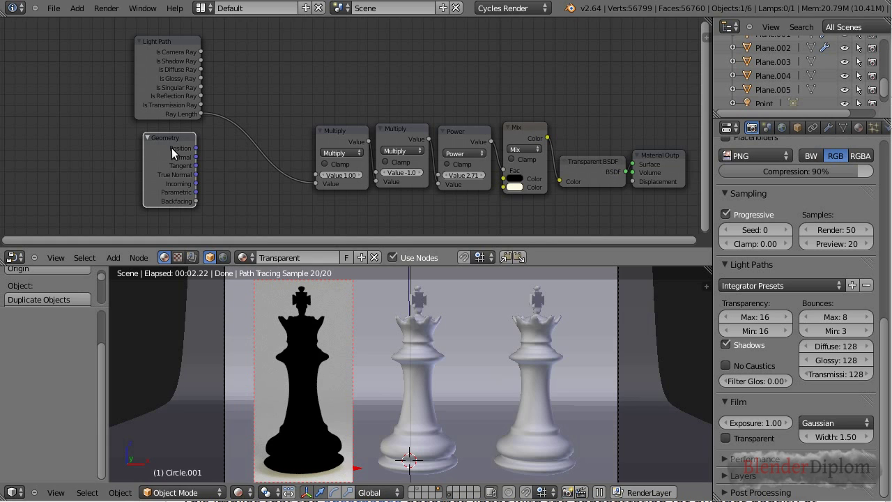
Step: Duplicate the front Multiply node, insert the copy after Light Path, and connect Ray Length and Geometry's Backfacing to its two values
{"action": "key", "text": "shift+a"}
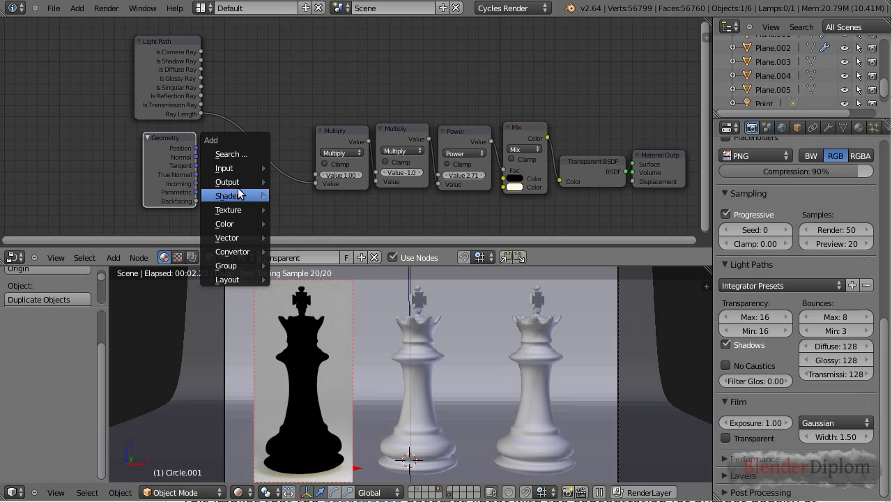
{"action": "mouse_move", "coordinate": [231, 212]}
{"action": "right_click", "coordinate": [342, 137]}
{"action": "key", "text": "shift+d"}
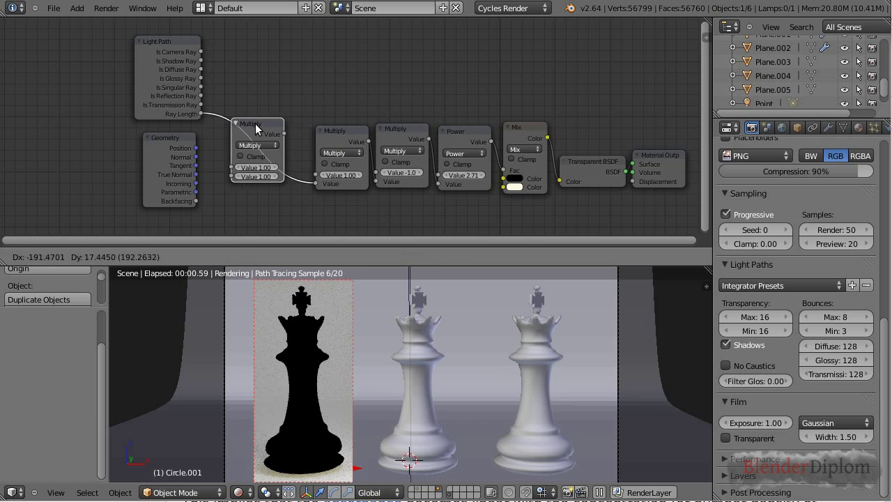
{"action": "left_click", "coordinate": [257, 129]}
{"action": "left_click_drag", "start_coordinate": [196, 202], "coordinate": [227, 177]}
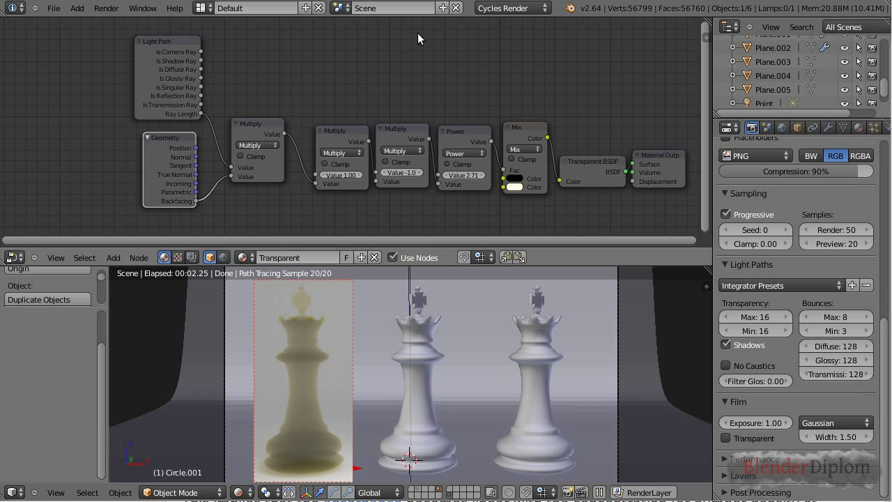
Step: Switch to the Wikipedia Beer–Lambert law article, check the base-e transmission formula, and return to Blender
{"action": "key", "text": "alt+Tab"}
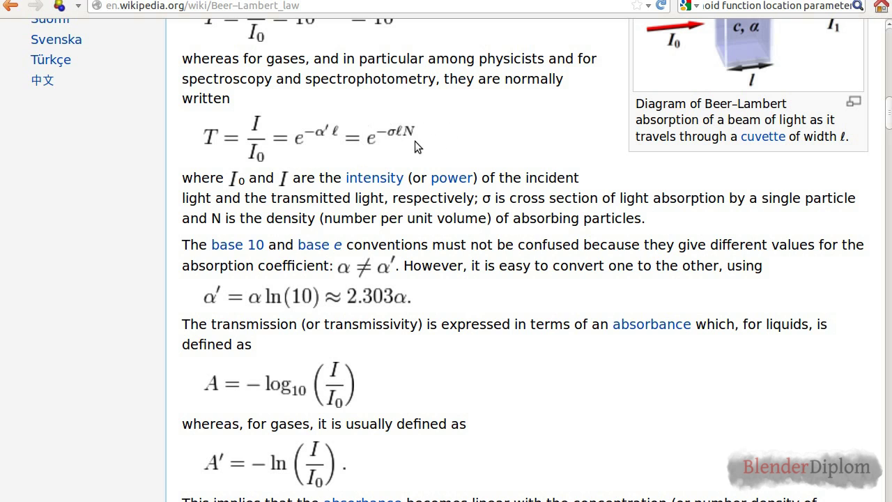
{"action": "key", "text": "alt+Tab"}
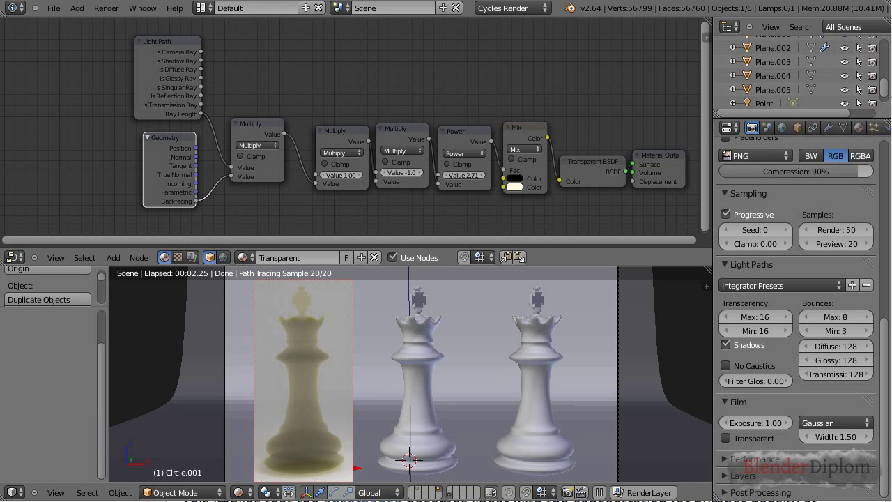
Step: Move the new Multiply, Light Path and Geometry nodes closer to the chain, and nudge the Mix node upward
{"action": "left_click_drag", "start_coordinate": [254, 124], "coordinate": [273, 132]}
{"action": "left_click_drag", "start_coordinate": [170, 40], "coordinate": [207, 44]}
{"action": "left_click_drag", "start_coordinate": [183, 149], "coordinate": [214, 148]}
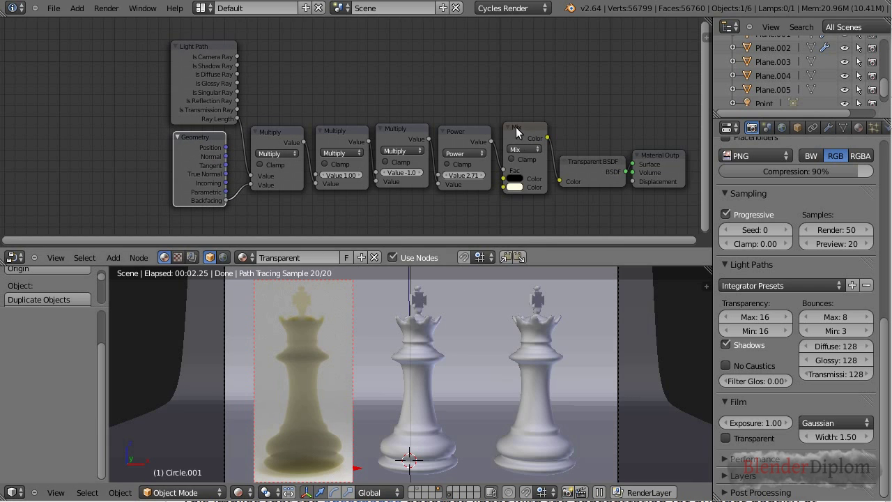
{"action": "left_click_drag", "start_coordinate": [524, 128], "coordinate": [522, 122]}
{"action": "left_click_drag", "start_coordinate": [191, 141], "coordinate": [206, 139]}
{"action": "left_click", "coordinate": [214, 47]}
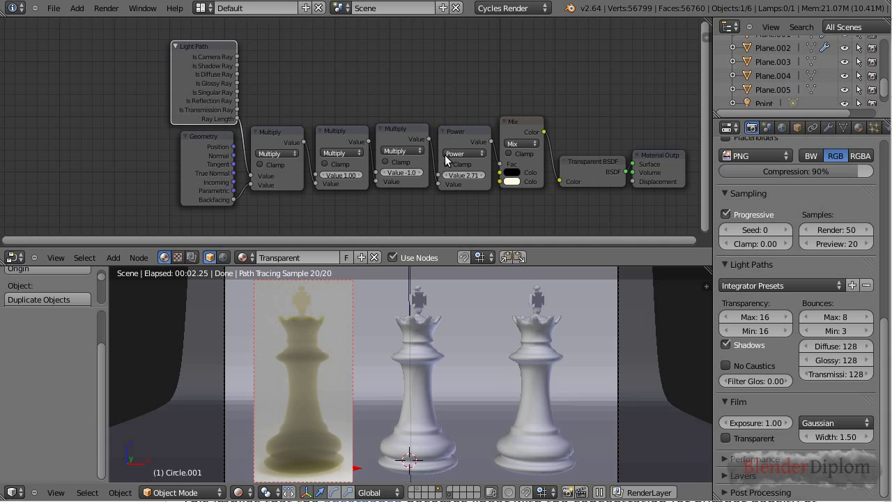
Step: Try Glass BSDF and Translucent BSDF as the material's surface shader, and return it to Transparent BSDF
{"action": "left_click", "coordinate": [598, 163]}
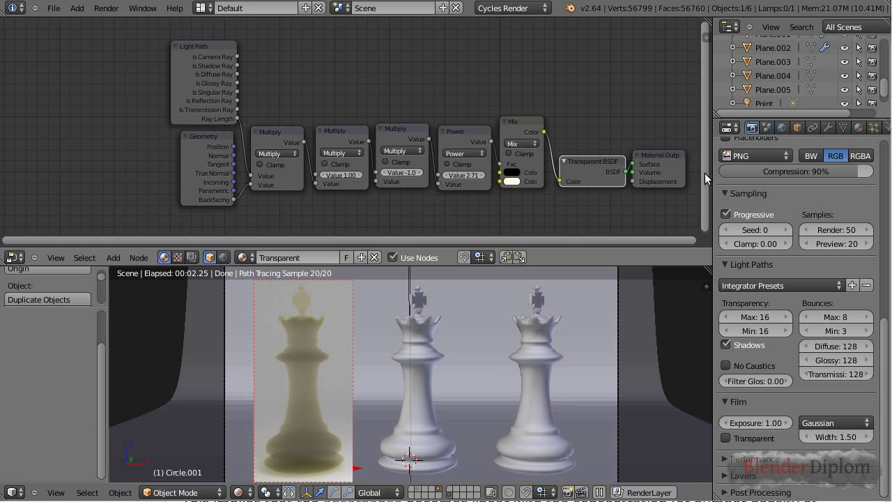
{"action": "left_click", "coordinate": [859, 127]}
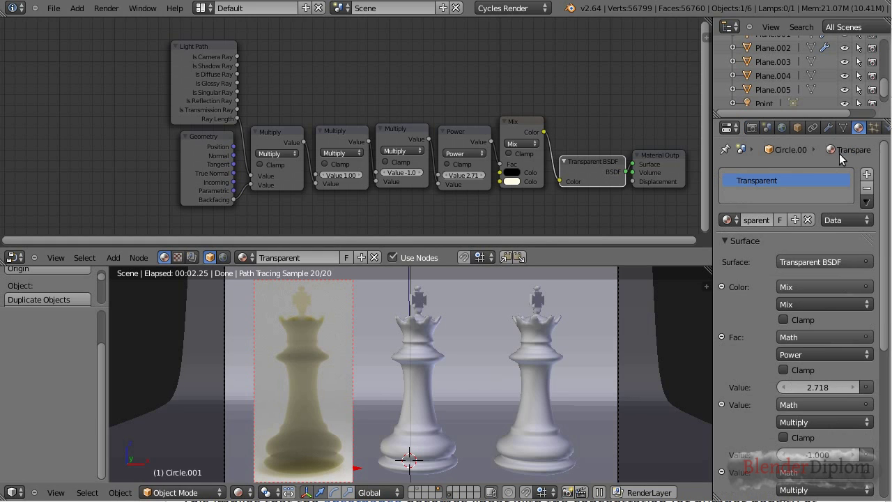
{"action": "left_click", "coordinate": [800, 263]}
{"action": "left_click", "coordinate": [709, 337]}
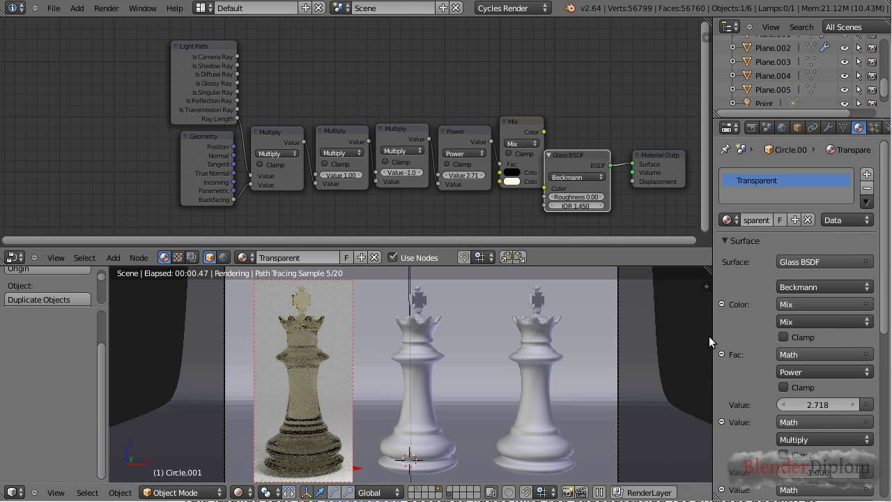
{"action": "left_click", "coordinate": [794, 260]}
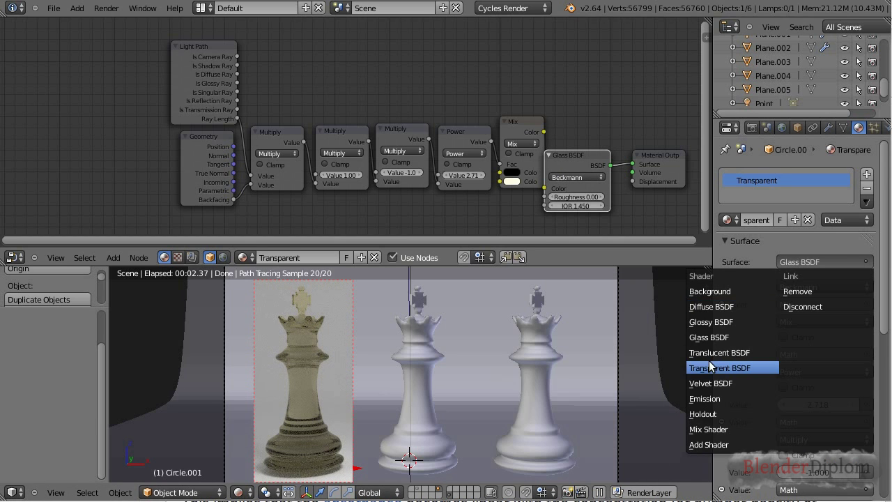
{"action": "left_click", "coordinate": [718, 353]}
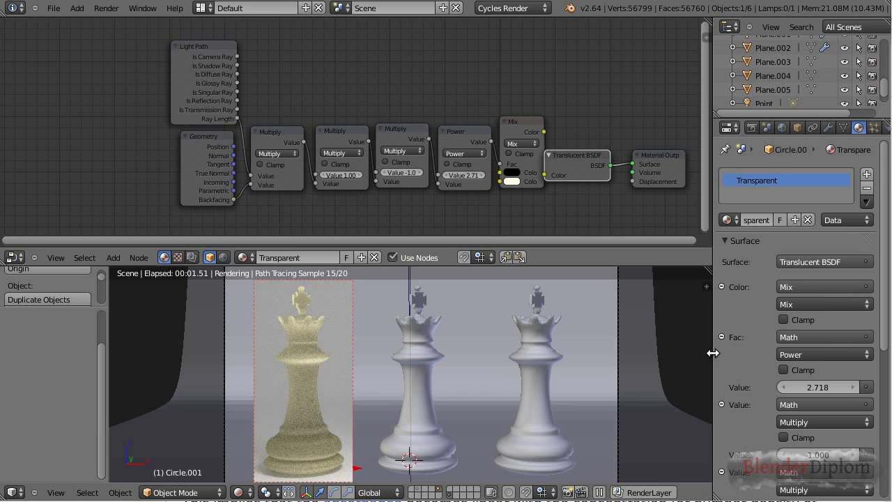
{"action": "left_click", "coordinate": [812, 262]}
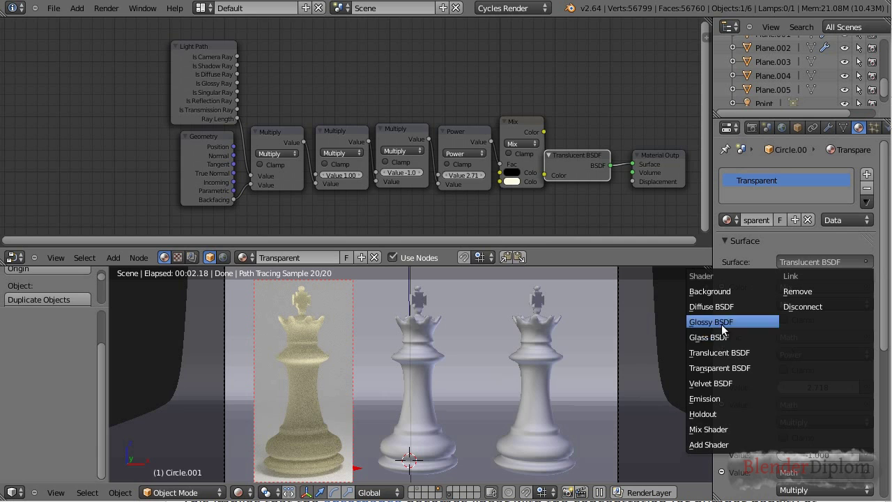
{"action": "left_click", "coordinate": [719, 351]}
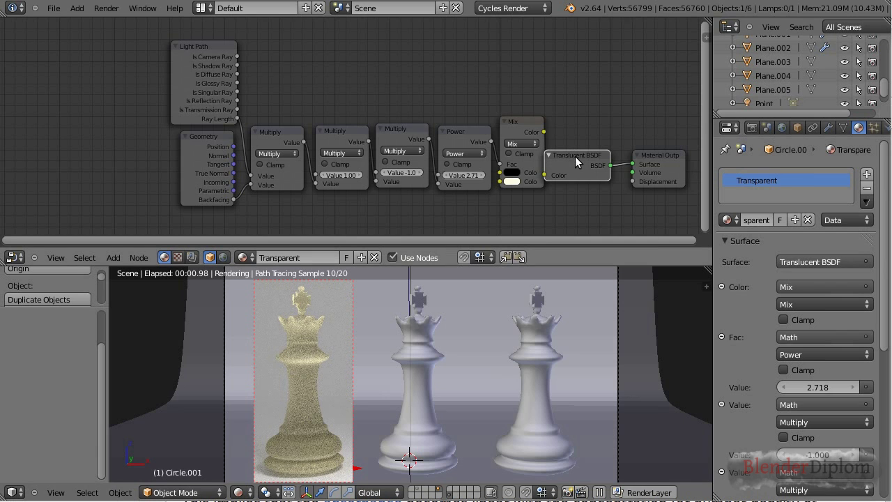
{"action": "left_click", "coordinate": [813, 261]}
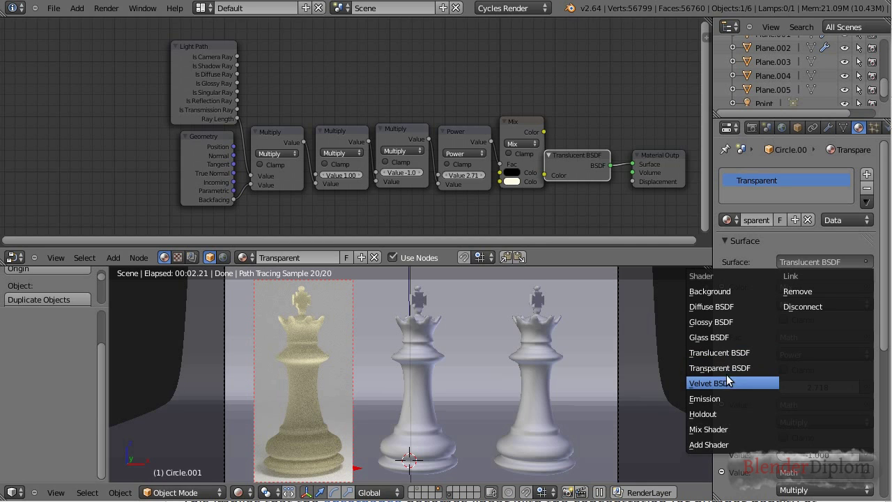
{"action": "left_click", "coordinate": [727, 369]}
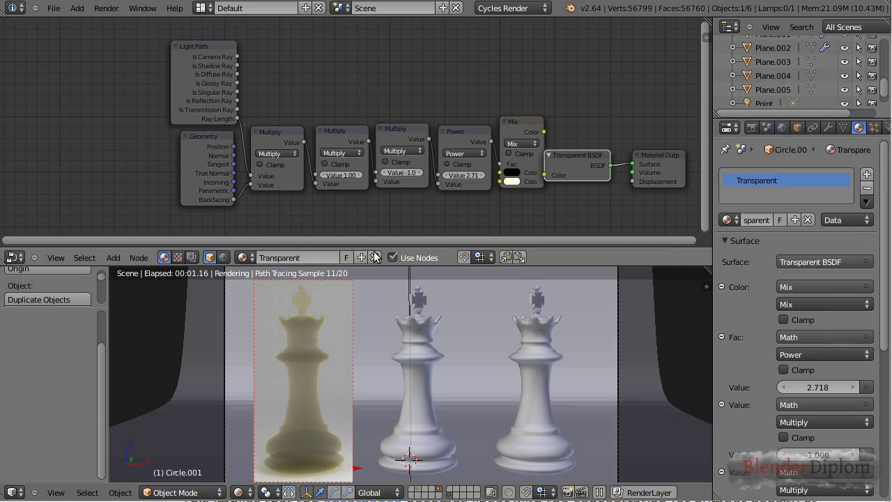
Step: Move the Transparent BSDF node away from Mix, and shift the Light Path and Geometry nodes nearer to the first Multiply
{"action": "left_click_drag", "start_coordinate": [584, 156], "coordinate": [597, 153]}
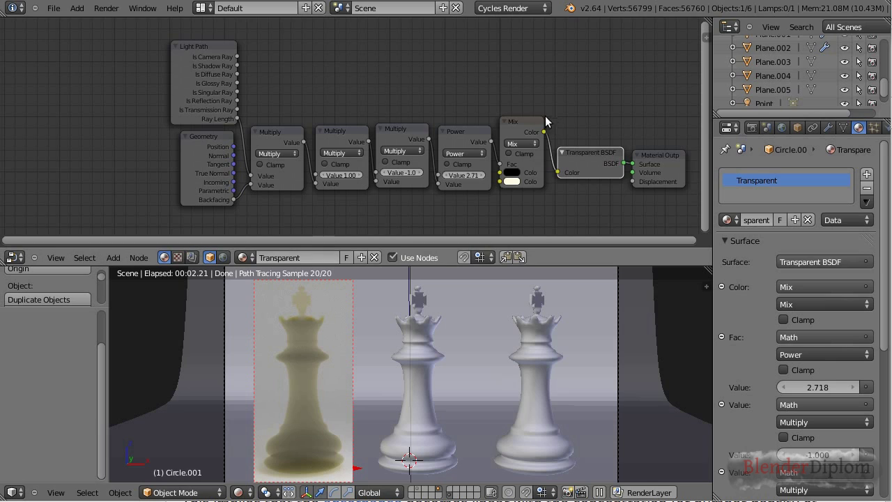
{"action": "left_click", "coordinate": [522, 128]}
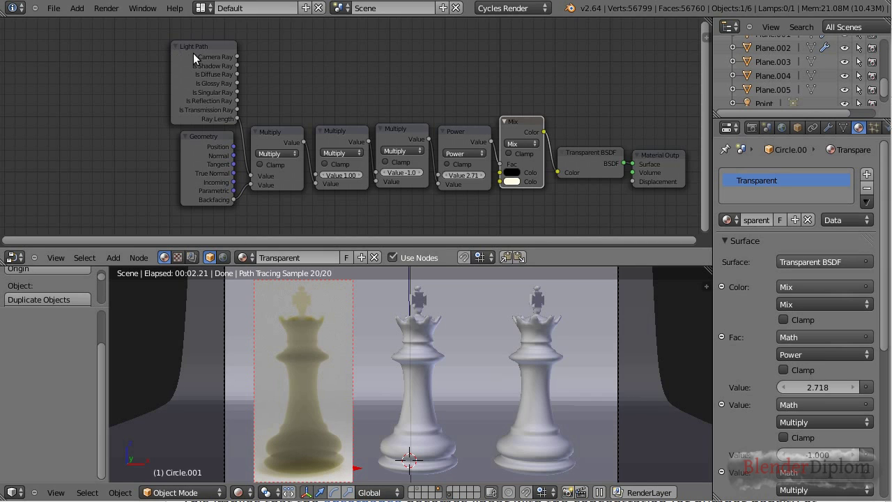
{"action": "mouse_move", "coordinate": [198, 51]}
{"action": "left_mouse_down"}
{"action": "mouse_move", "coordinate": [216, 51]}
{"action": "mouse_move", "coordinate": [208, 50]}
{"action": "left_mouse_up"}
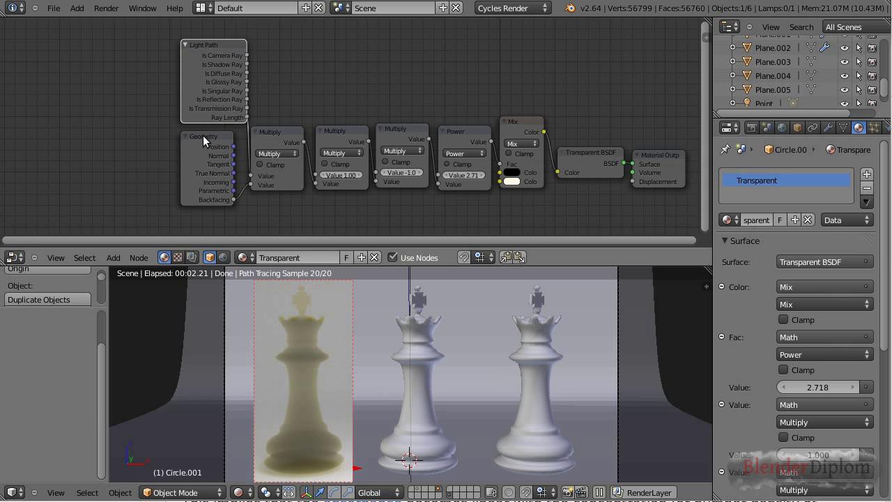
{"action": "left_click_drag", "start_coordinate": [203, 135], "coordinate": [212, 132]}
Step: Group the Light Path, Geometry, three Multiply, Power and Mix nodes into one node group
{"action": "left_click", "coordinate": [217, 46]}
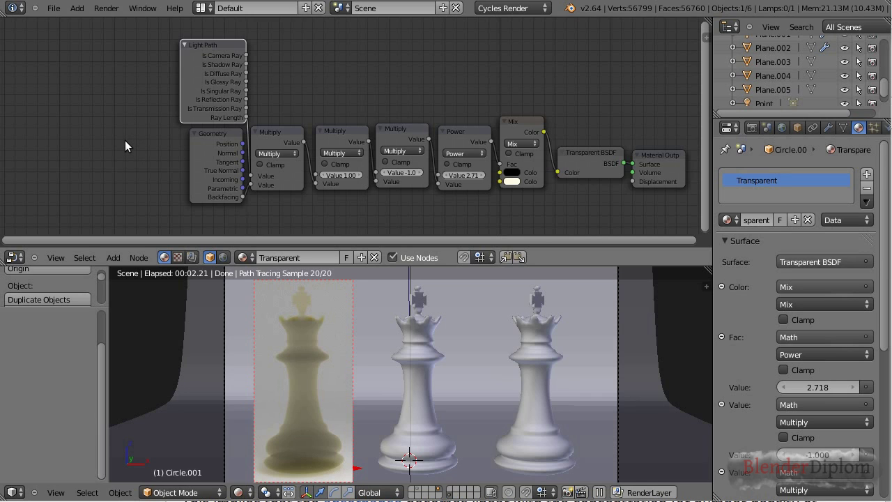
{"action": "left_click", "coordinate": [212, 136], "text": "shift"}
{"action": "left_click", "coordinate": [266, 131], "text": "shift"}
{"action": "left_click", "coordinate": [333, 131], "text": "shift"}
{"action": "left_click", "coordinate": [416, 127], "text": "shift"}
{"action": "left_click", "coordinate": [459, 133], "text": "shift"}
{"action": "left_click", "coordinate": [518, 121], "text": "shift"}
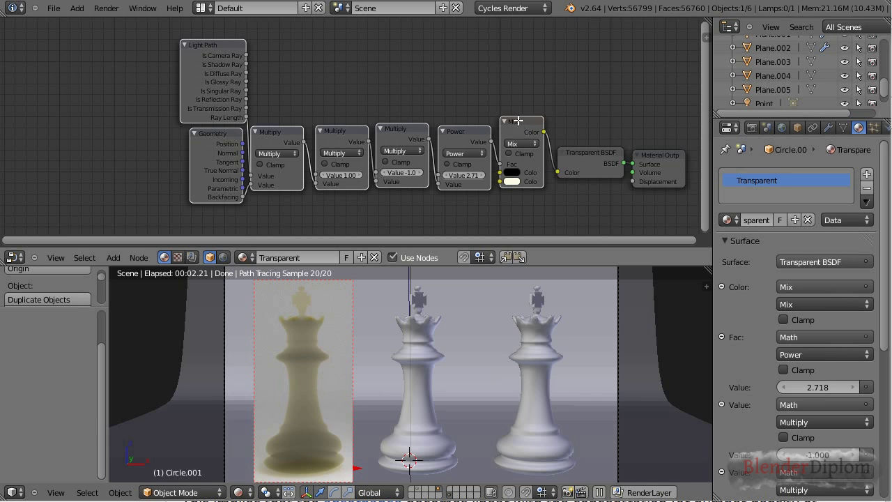
{"action": "key", "text": "ctrl+g"}
{"action": "left_click", "coordinate": [394, 72]}
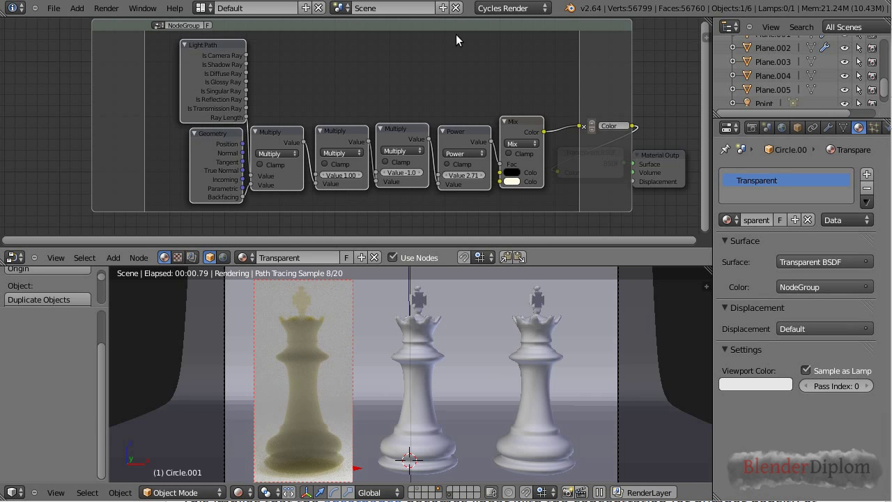
{"action": "middle_click_drag", "start_coordinate": [445, 32], "coordinate": [354, 41]}
{"action": "scroll", "coordinate": [356, 42], "scroll_direction": "down", "scroll_amount": 1}
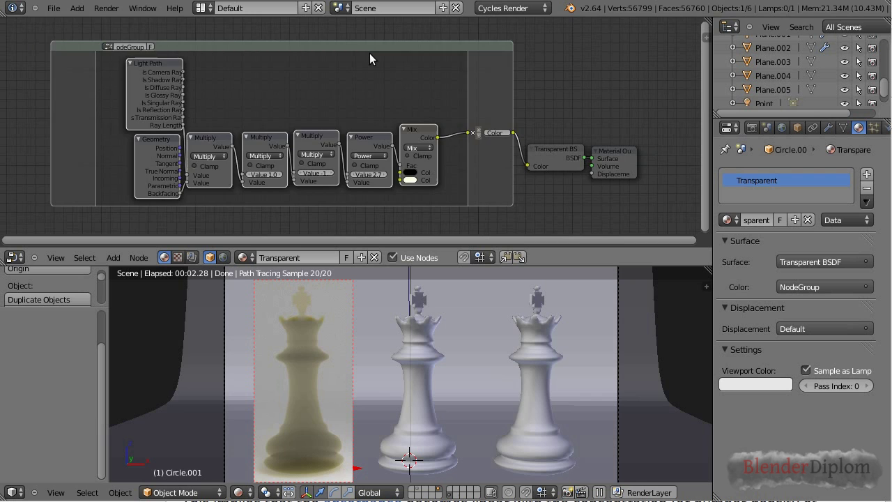
Step: Leave group editing and reposition the collapsed group node farther from the Transparent BSDF
{"action": "key", "text": "Tab"}
{"action": "scroll", "coordinate": [387, 76], "scroll_direction": "up", "scroll_amount": 2}
{"action": "left_click_drag", "start_coordinate": [370, 90], "coordinate": [386, 120]}
{"action": "scroll", "coordinate": [386, 119], "scroll_direction": "down", "scroll_amount": 1}
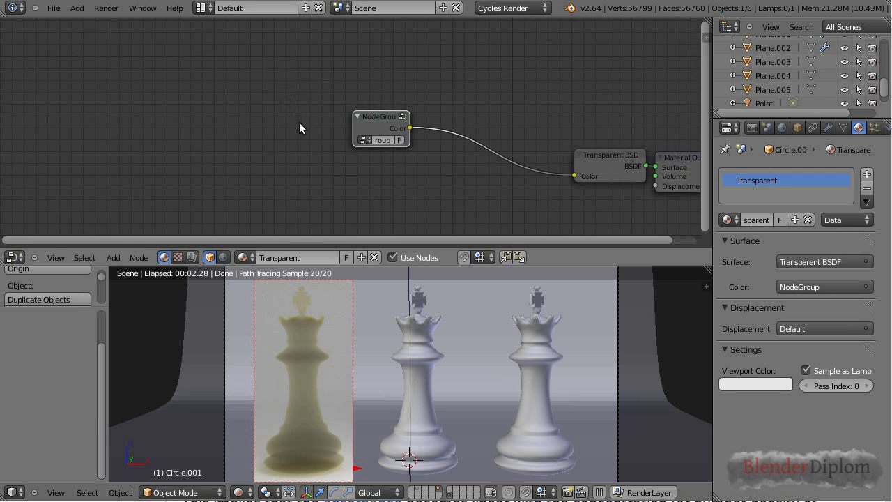
{"action": "left_click_drag", "start_coordinate": [380, 127], "coordinate": [343, 121]}
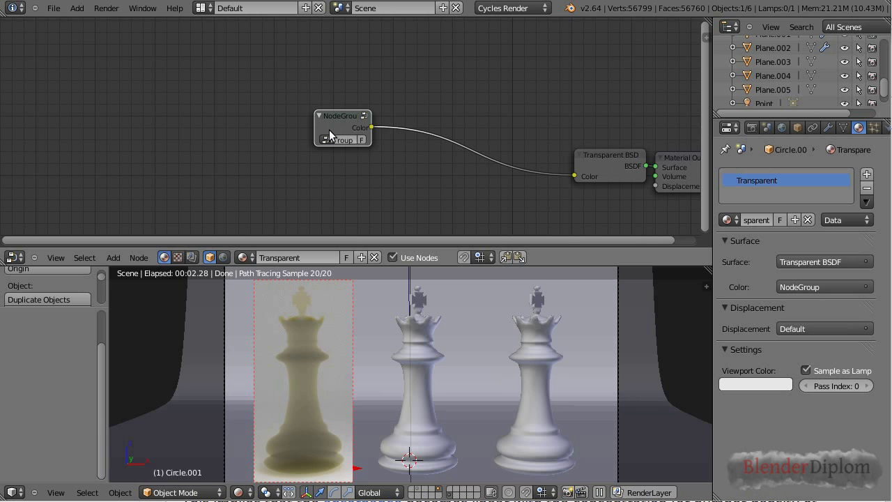
Step: Reopen the node group for editing with its whole node chain in view
{"action": "key", "text": "Tab"}
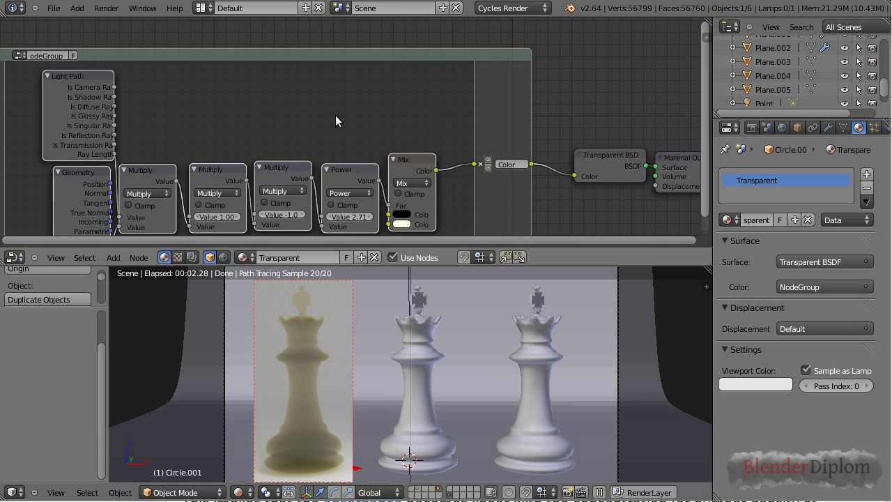
{"action": "scroll", "coordinate": [335, 120], "scroll_direction": "down", "scroll_amount": 1}
{"action": "middle_click_drag", "start_coordinate": [291, 70], "coordinate": [335, 54]}
{"action": "scroll", "coordinate": [313, 59], "scroll_direction": "down", "scroll_amount": 1}
{"action": "middle_click_drag", "start_coordinate": [270, 95], "coordinate": [330, 49]}
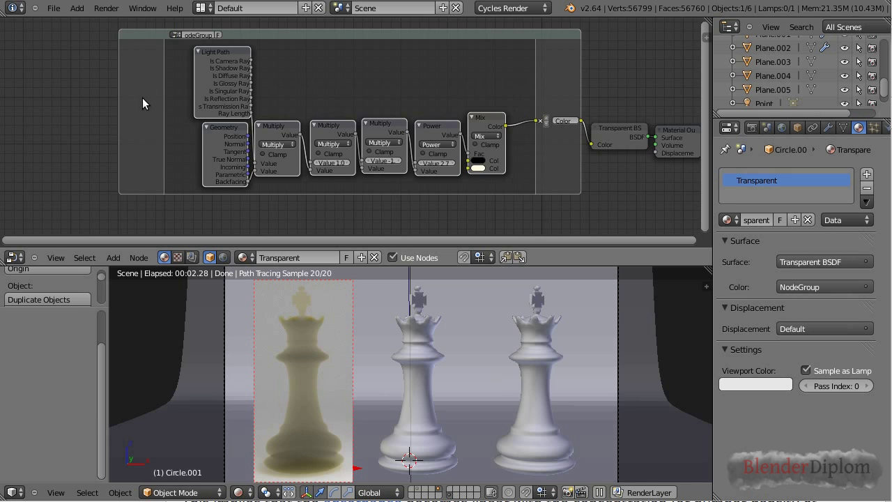
{"action": "key", "text": "Tab"}
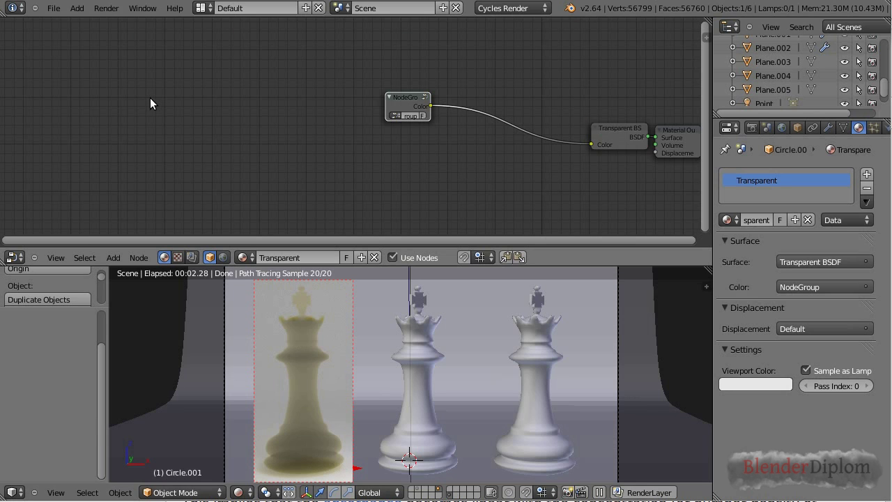
{"action": "key", "text": "Tab"}
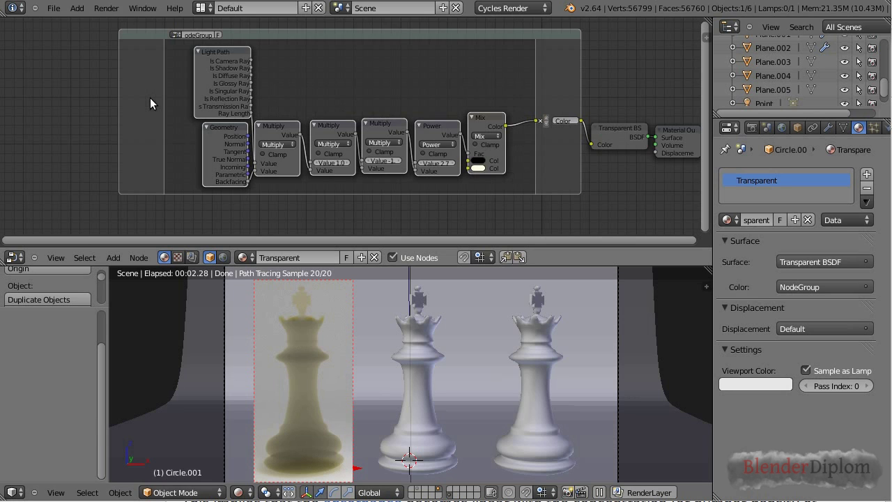
Step: Change the Mix node's second color to a pale cyan
{"action": "left_click", "coordinate": [479, 168]}
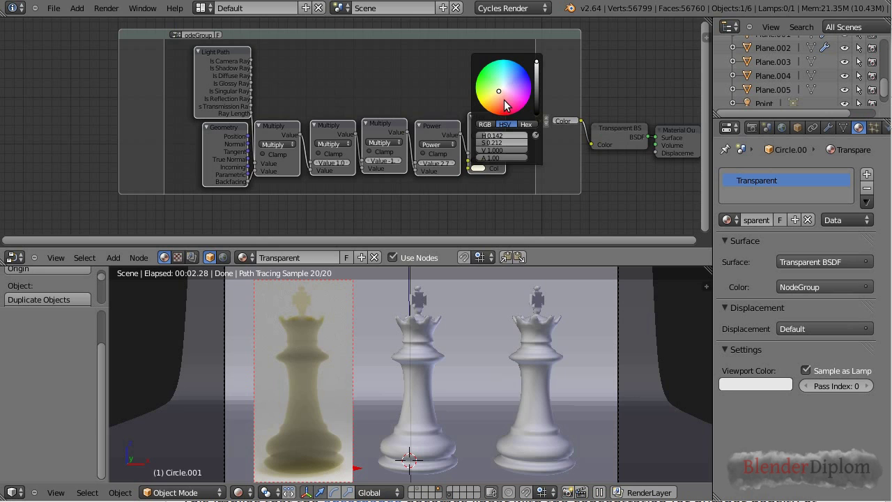
{"action": "left_click", "coordinate": [500, 101]}
{"action": "left_click_drag", "start_coordinate": [501, 102], "coordinate": [506, 83]}
{"action": "key", "text": "Escape"}
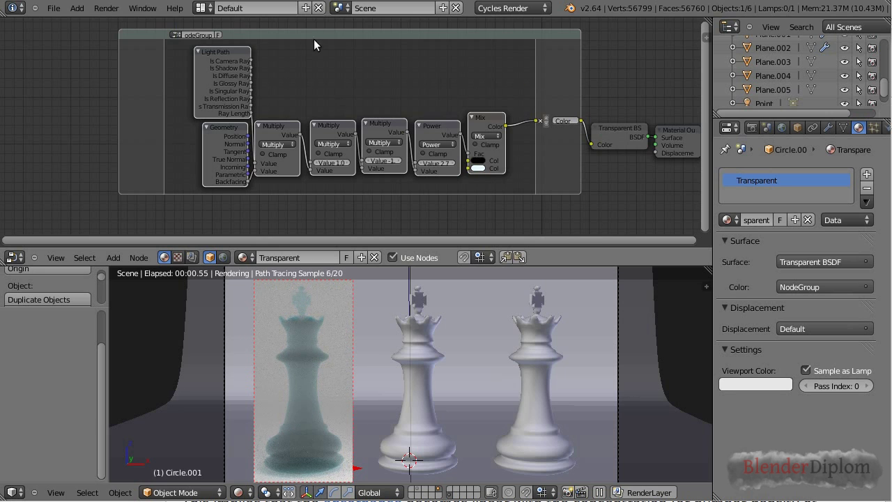
Step: Expose the Mix node's second color as a group input named Base Color
{"action": "left_click_drag", "start_coordinate": [470, 169], "coordinate": [134, 88]}
{"action": "left_click", "coordinate": [129, 120]}
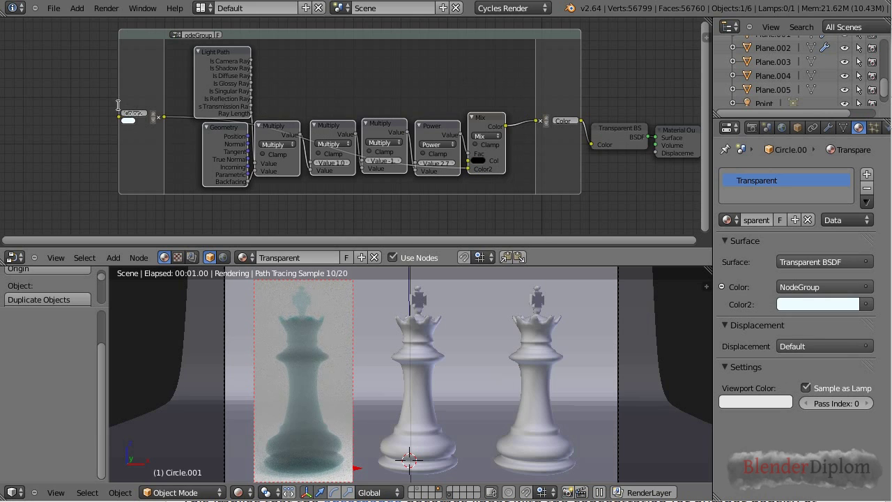
{"action": "double_click", "coordinate": [120, 110]}
{"action": "type", "text": "Color"}
{"action": "key", "text": "Return"}
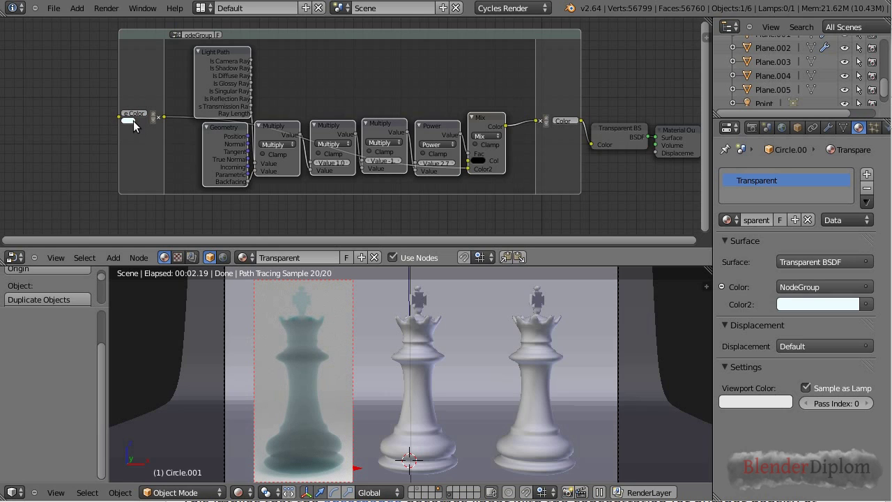
Step: Try adjusting the tint of the group's Base Color input
{"action": "left_click", "coordinate": [128, 121]}
{"action": "left_click", "coordinate": [136, 76]}
{"action": "left_click_drag", "start_coordinate": [167, 94], "coordinate": [183, 95]}
{"action": "left_click", "coordinate": [130, 124]}
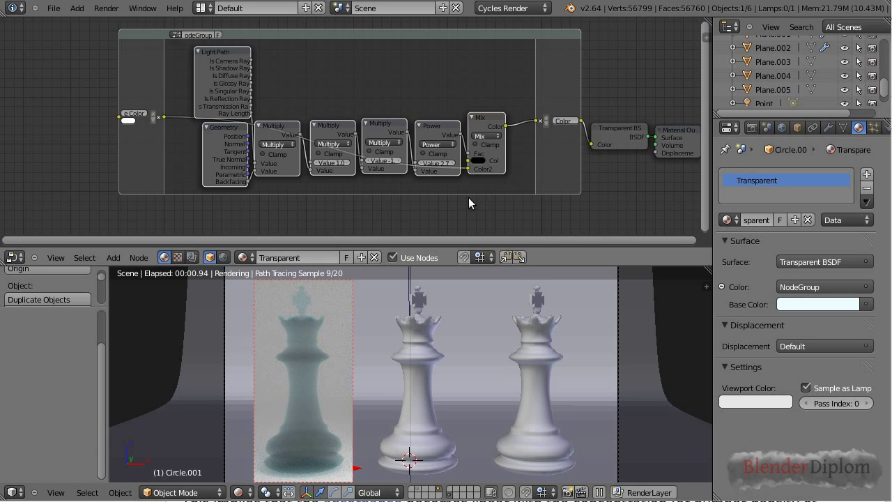
Step: Expose the Mix node's first color as a group input named Absorption Color
{"action": "left_click", "coordinate": [479, 161]}
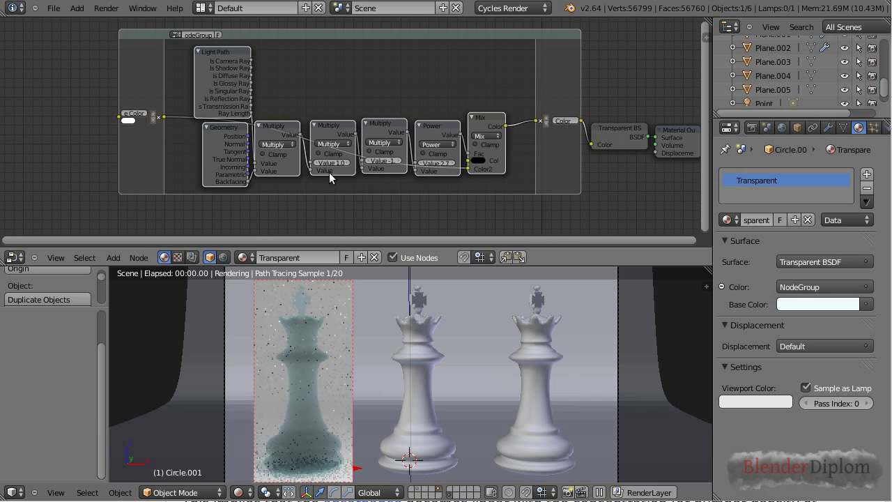
{"action": "left_click_drag", "start_coordinate": [468, 169], "coordinate": [129, 148]}
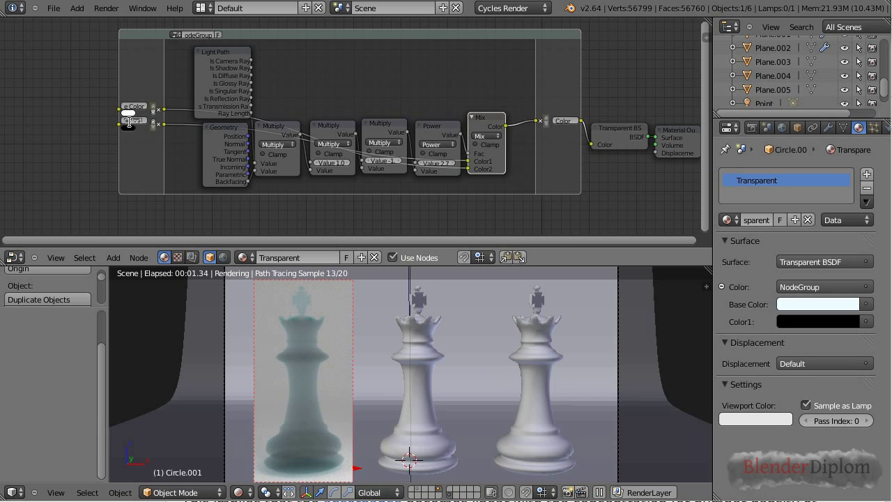
{"action": "double_click", "coordinate": [129, 122]}
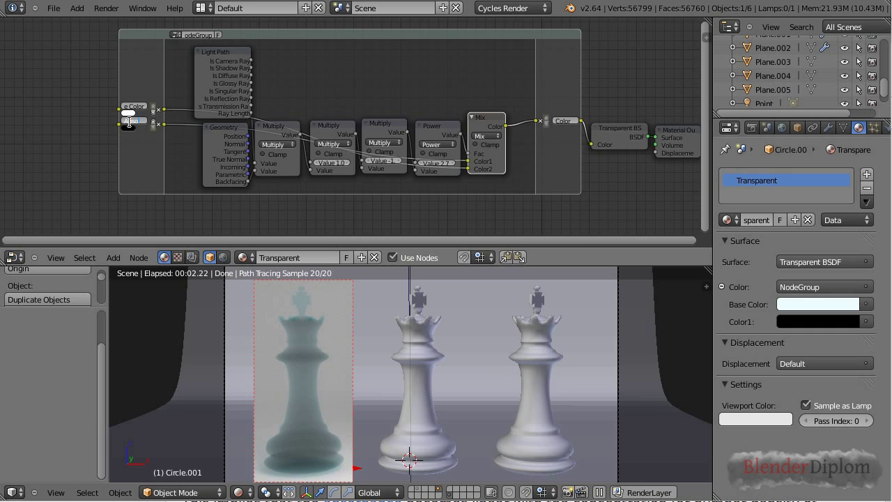
{"action": "type", "text": "Absorption Co"}
{"action": "type", "text": "lor"}
{"action": "key", "text": "Return"}
{"action": "key", "text": "Tab"}
{"action": "key", "text": "Tab"}
Step: Expose the second Multiply node's 1.000 value as a group input named Strngth
{"action": "left_click_drag", "start_coordinate": [312, 164], "coordinate": [123, 153]}
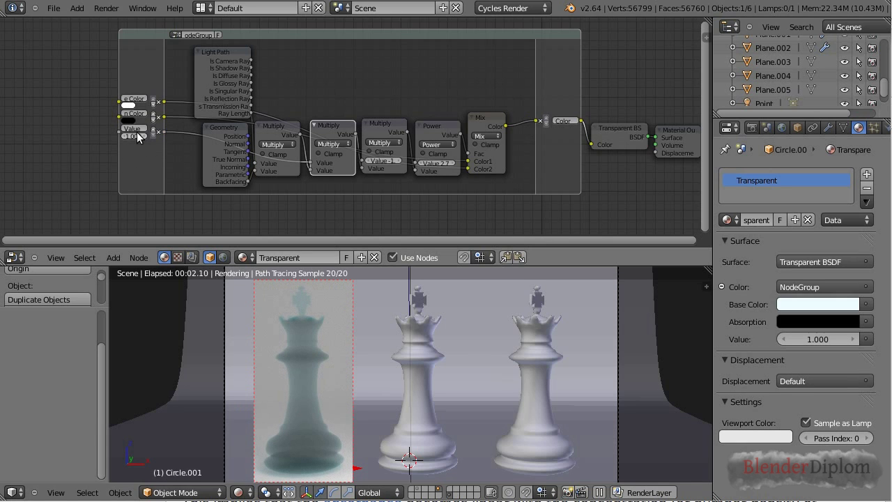
{"action": "left_click", "coordinate": [135, 128]}
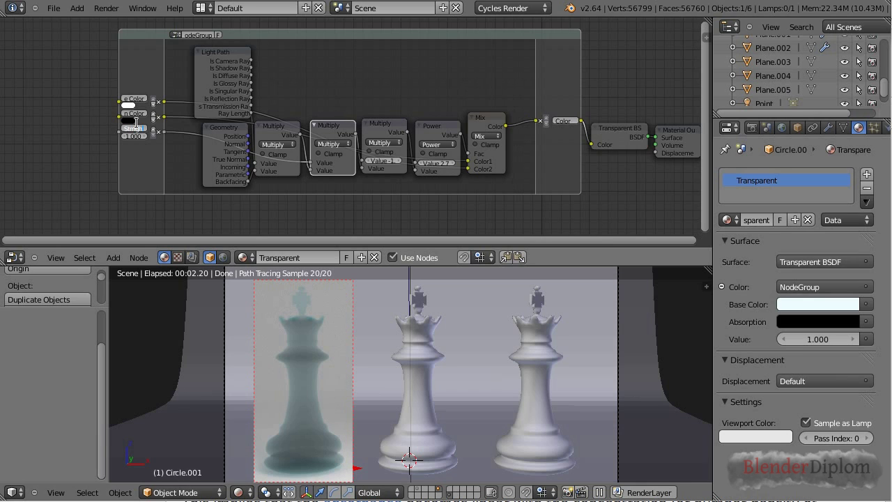
{"action": "type", "text": "Strength"}
{"action": "key", "text": "Return"}
Step: Leave group editing and move the group node closer to the Transparent BSDF
{"action": "key", "text": "Tab"}
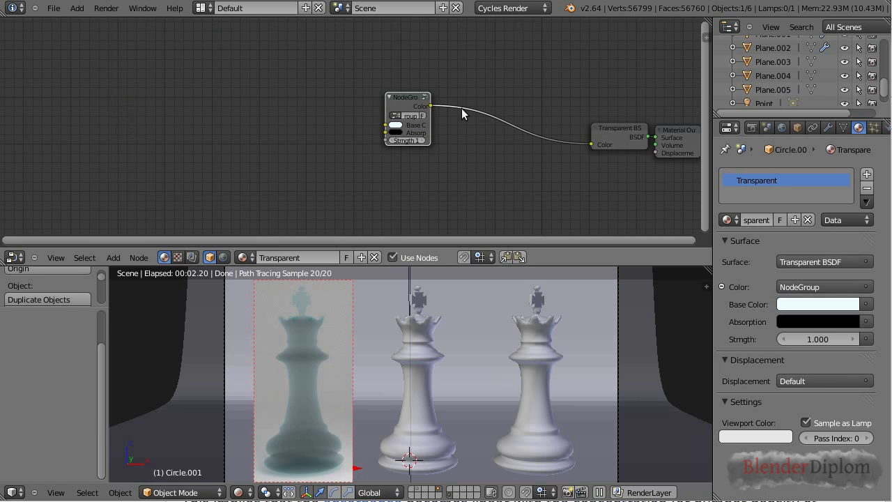
{"action": "left_click_drag", "start_coordinate": [408, 101], "coordinate": [516, 117]}
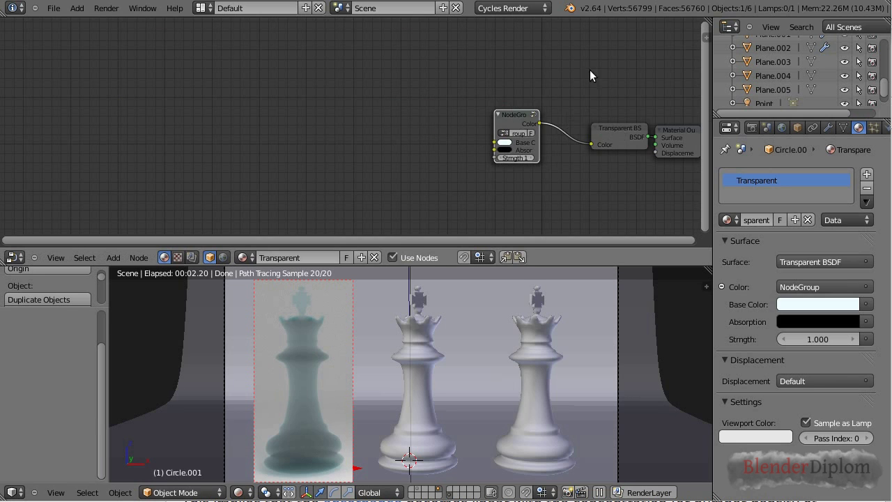
{"action": "key", "text": "Home"}
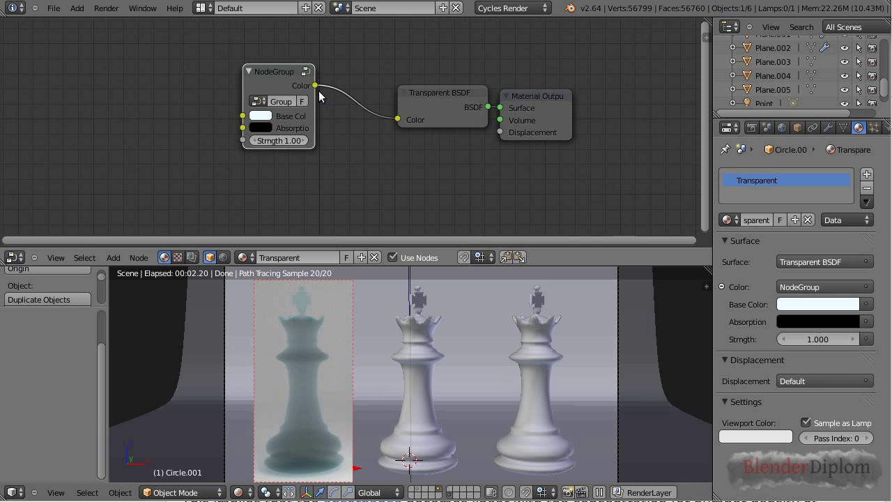
Step: Set the group's Base Color to near white and its Absorption Color to a dark green of about R 0.002, G 0.064, B 0.003
{"action": "left_click", "coordinate": [799, 305]}
{"action": "left_click_drag", "start_coordinate": [787, 135], "coordinate": [788, 152]}
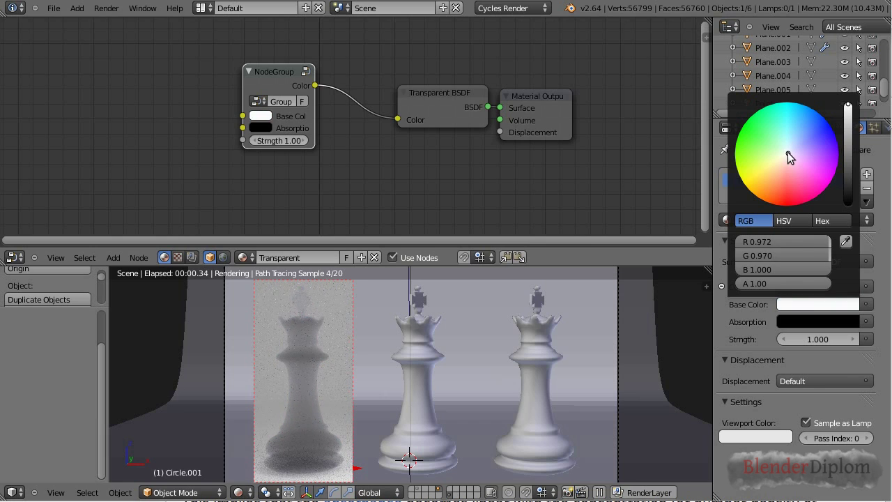
{"action": "left_click", "coordinate": [802, 319]}
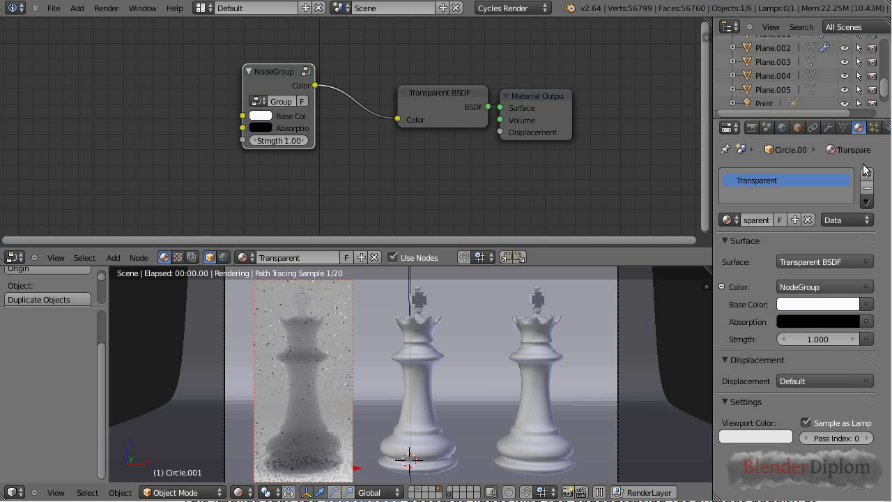
{"action": "left_click", "coordinate": [825, 322]}
{"action": "mouse_move", "coordinate": [848, 200]}
{"action": "left_mouse_down"}
{"action": "mouse_move", "coordinate": [725, 155]}
{"action": "mouse_move", "coordinate": [756, 153]}
{"action": "mouse_move", "coordinate": [743, 145]}
{"action": "left_mouse_up"}
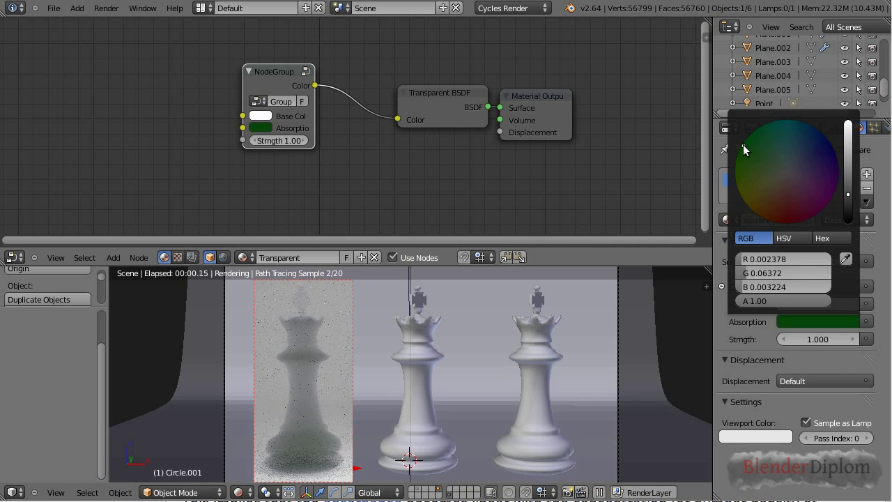
Step: Move the group node nearer to the Transparent BSDF and set its Strngth to 3
{"action": "left_click_drag", "start_coordinate": [278, 78], "coordinate": [316, 86]}
{"action": "left_click_drag", "start_coordinate": [810, 341], "coordinate": [802, 338]}
{"action": "left_click", "coordinate": [802, 339]}
{"action": "type", "text": "3"}
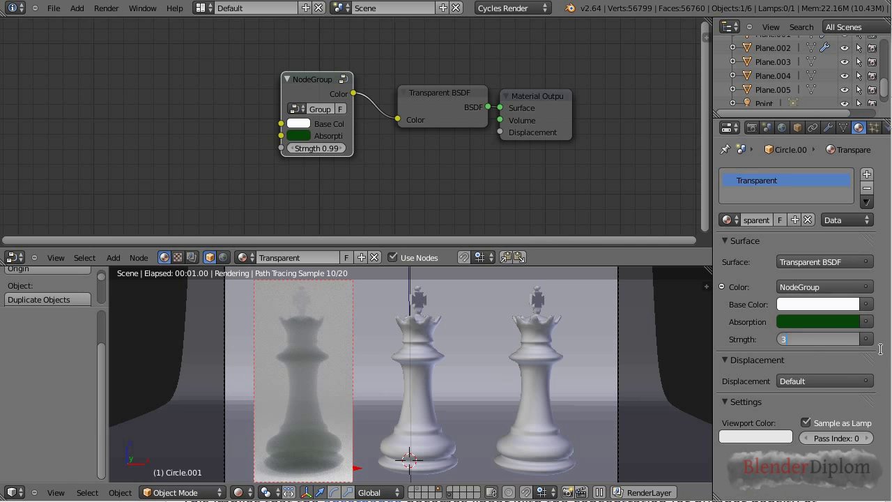
{"action": "key", "text": "Return"}
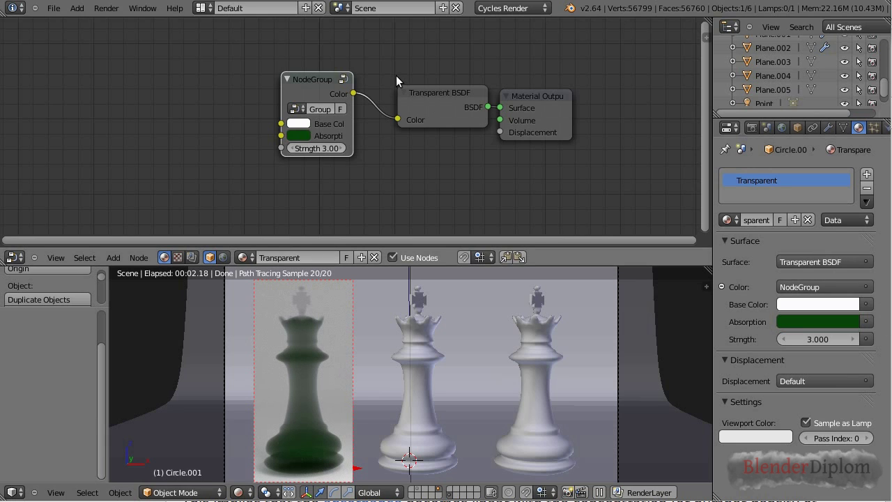
Step: Reset the render border so all three chess kings render in the viewport
{"action": "right_click", "coordinate": [442, 347]}
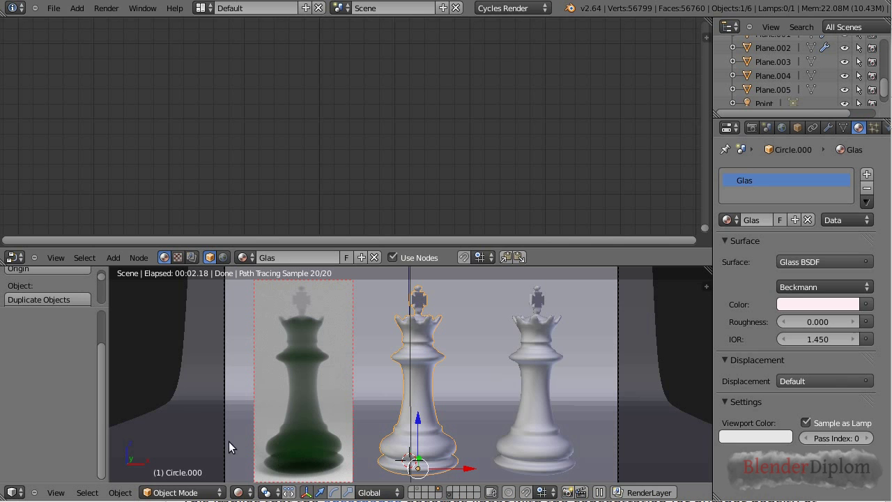
{"action": "left_click", "coordinate": [190, 394]}
{"action": "key", "text": "shift+b"}
{"action": "left_click_drag", "start_coordinate": [192, 405], "coordinate": [191, 411]}
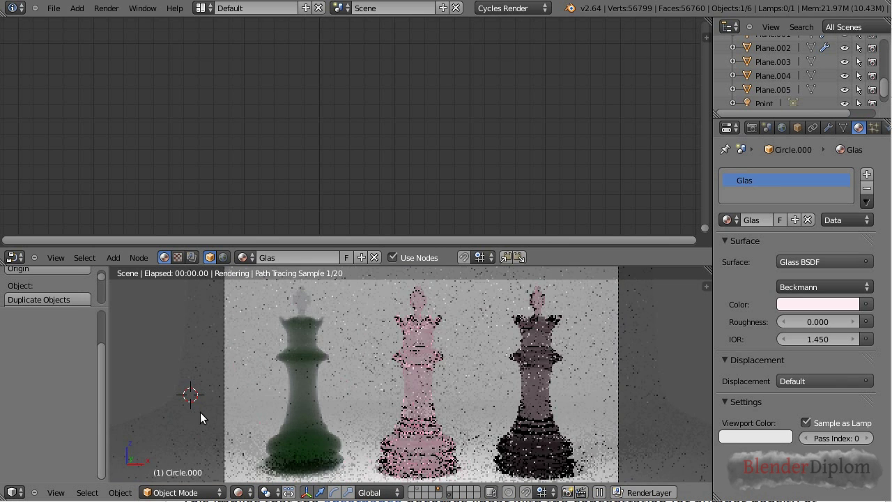
Step: Select the middle chess king and feed the NodeGroup into the Color of its Glas material's Glass BSDF
{"action": "right_click", "coordinate": [423, 394]}
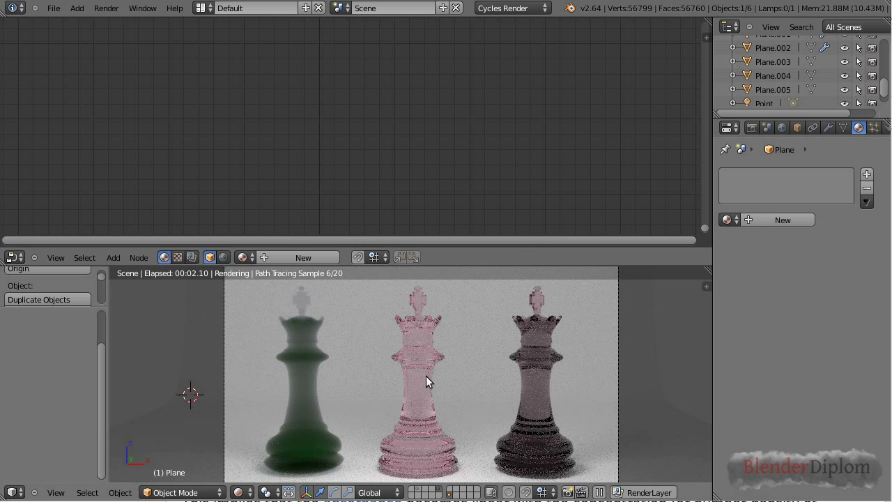
{"action": "right_click", "coordinate": [418, 370]}
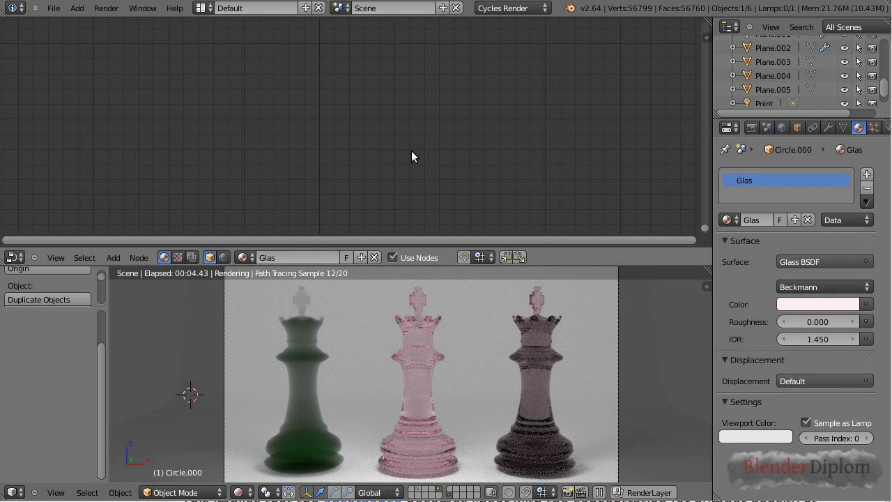
{"action": "key", "text": "Home"}
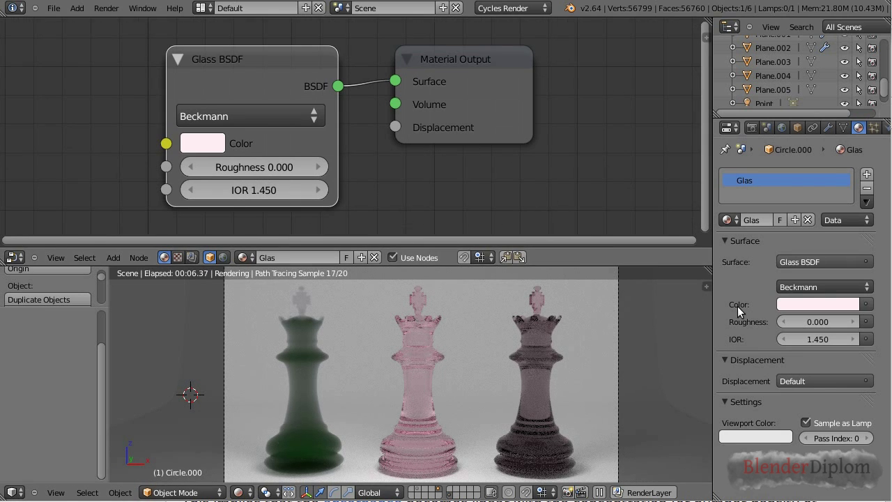
{"action": "left_click", "coordinate": [866, 305]}
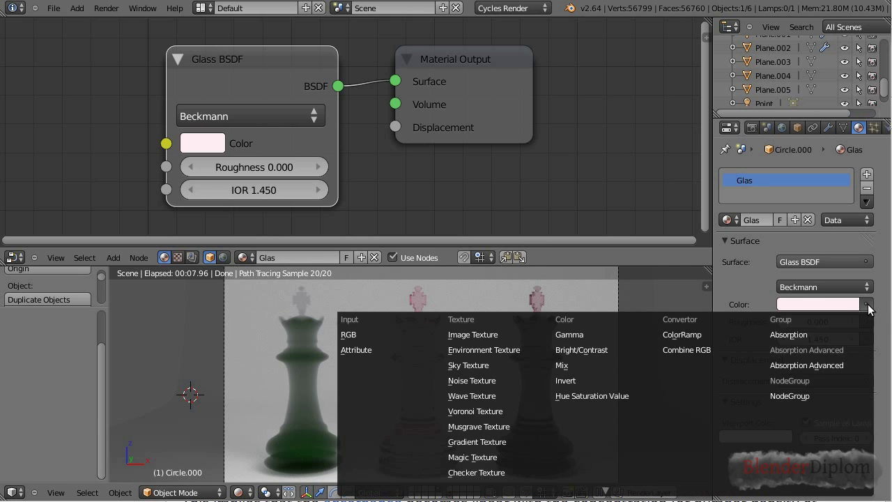
{"action": "left_click", "coordinate": [793, 395]}
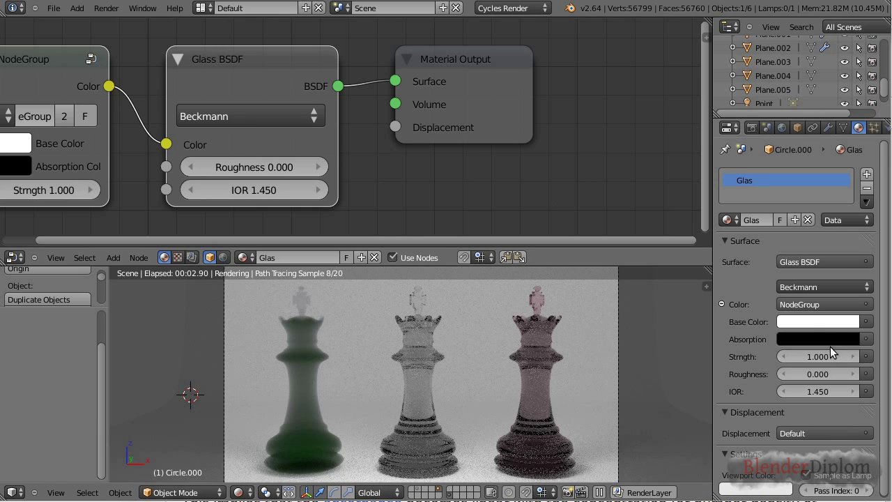
Step: Set the Strngth of the absorption group on the middle king's Glas material to 6.123
{"action": "left_click", "coordinate": [813, 360]}
{"action": "type", "text": "3.001"}
{"action": "key", "text": "Return"}
{"action": "left_click_drag", "start_coordinate": [815, 356], "coordinate": [808, 356]}
Step: Open the node group for editing, rename it Absorption Shader, and close the group again
{"action": "scroll", "coordinate": [174, 125], "scroll_direction": "down", "scroll_amount": 2}
{"action": "left_click", "coordinate": [138, 88]}
{"action": "key", "text": "Tab"}
{"action": "scroll", "coordinate": [132, 86], "scroll_direction": "down", "scroll_amount": 5}
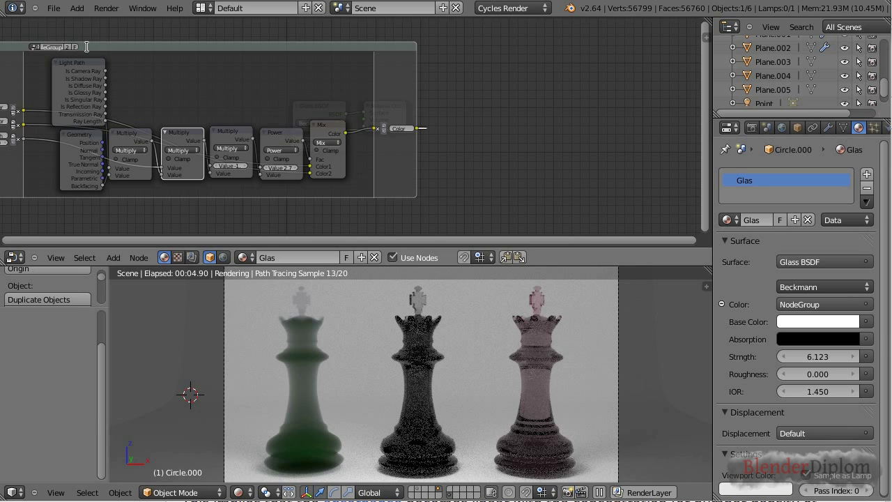
{"action": "key", "text": "ctrl+v"}
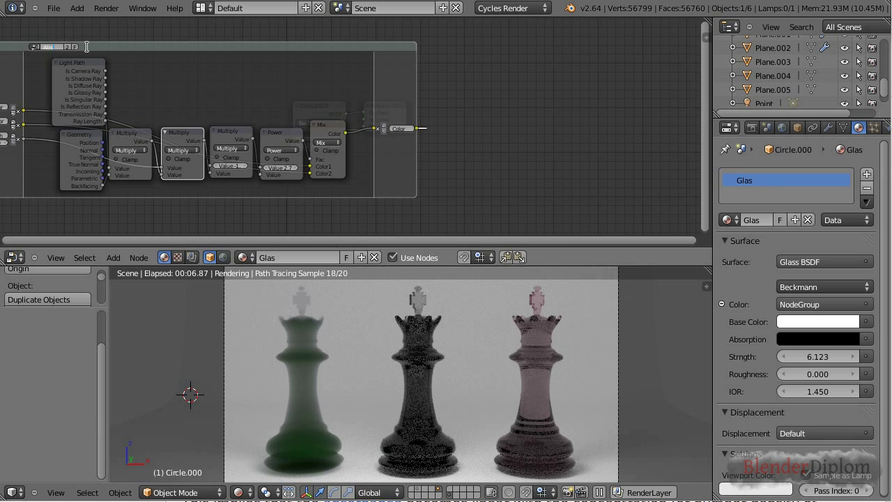
{"action": "key", "text": "BackSpace"}
{"action": "key", "text": "BackSpace"}
{"action": "key", "text": "BackSpace"}
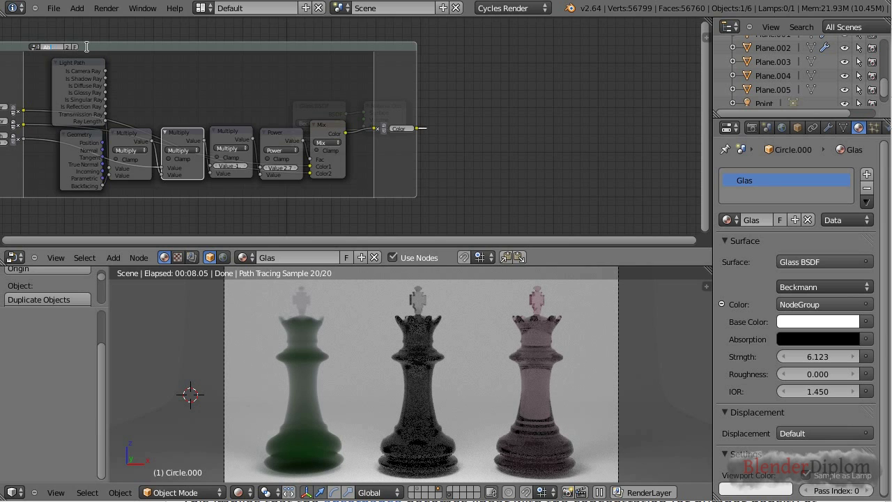
{"action": "type", "text": "sorption Shader"}
{"action": "key", "text": "Return"}
{"action": "key", "text": "Tab"}
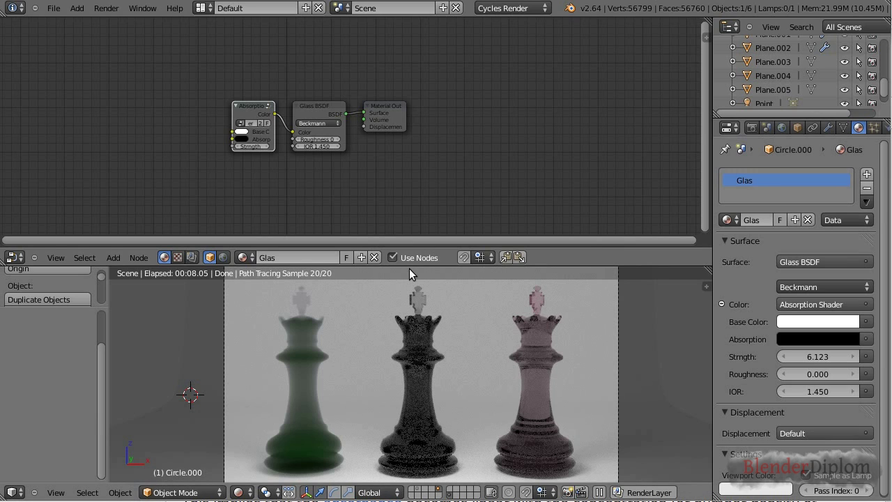
Step: Start a new scene from the start-up file and delete its default object
{"action": "left_click", "coordinate": [46, 11]}
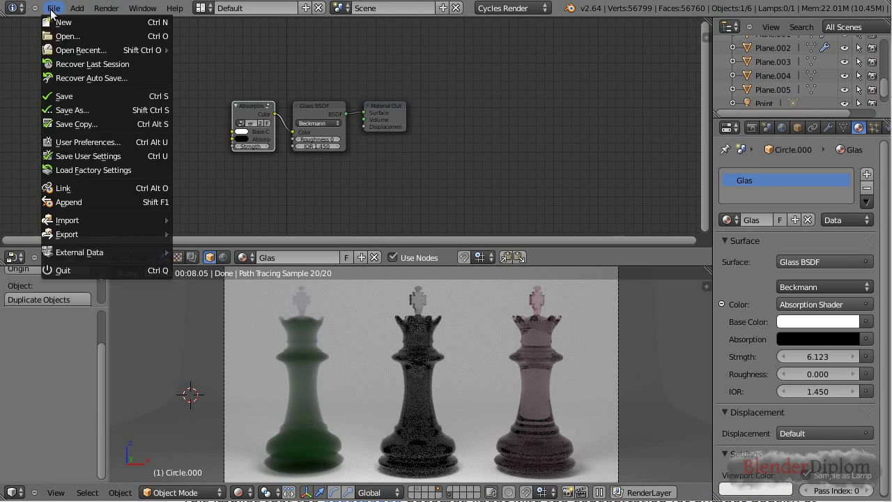
{"action": "key", "text": "Escape"}
{"action": "left_click", "coordinate": [53, 8]}
{"action": "left_click", "coordinate": [70, 24]}
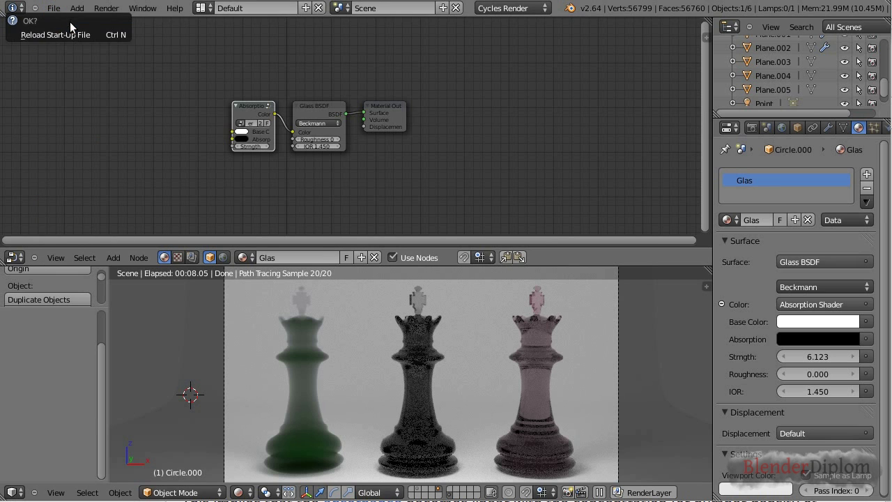
{"action": "left_click", "coordinate": [64, 33]}
{"action": "key", "text": "Delete"}
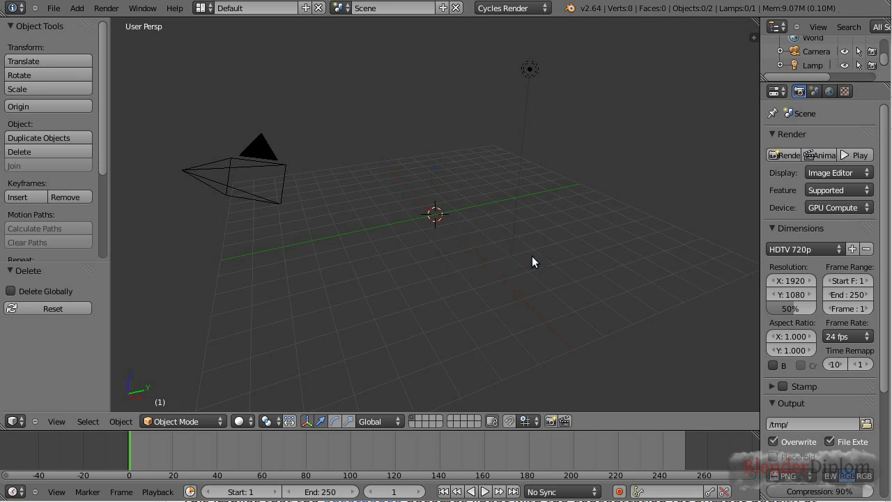
Step: Add a Monkey mesh, give it a level 3 subdivision surface, and shade it smooth
{"action": "key", "text": "shift+a"}
{"action": "mouse_move", "coordinate": [488, 255]}
{"action": "left_click", "coordinate": [568, 370]}
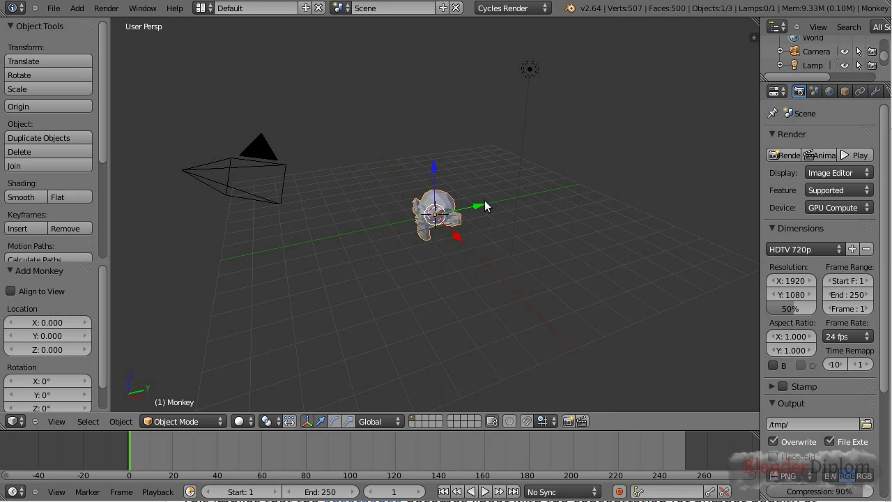
{"action": "key", "text": "ctrl+3"}
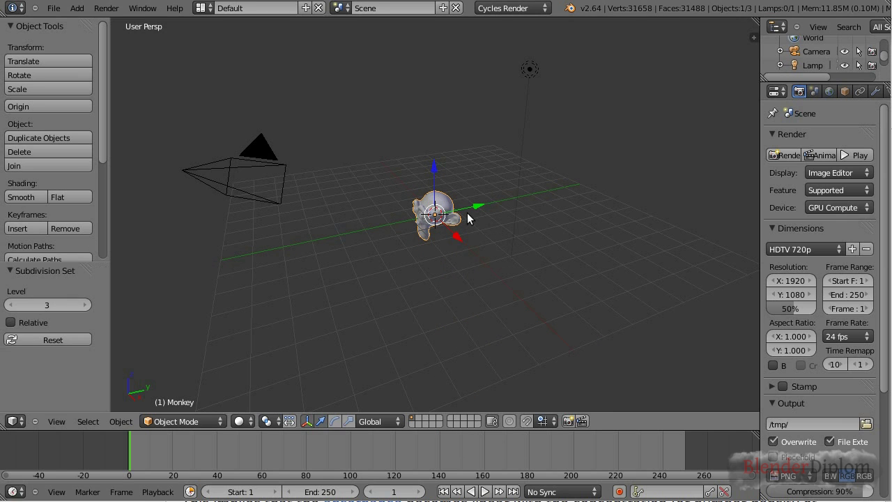
{"action": "left_click", "coordinate": [28, 196]}
Step: Look at the monkey through the camera and switch the viewport shading to Rendered
{"action": "key", "text": "KP_0"}
{"action": "scroll", "coordinate": [404, 243], "scroll_direction": "up", "scroll_amount": 5}
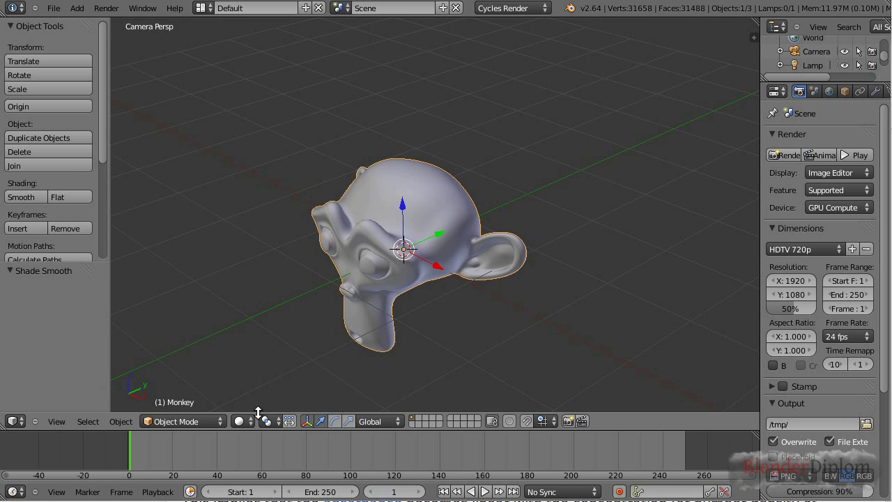
{"action": "left_click", "coordinate": [242, 421]}
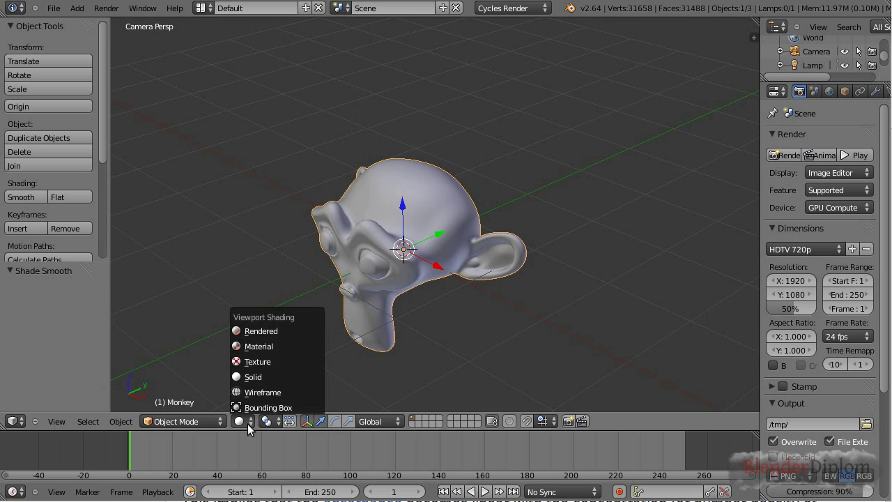
{"action": "left_click", "coordinate": [265, 385]}
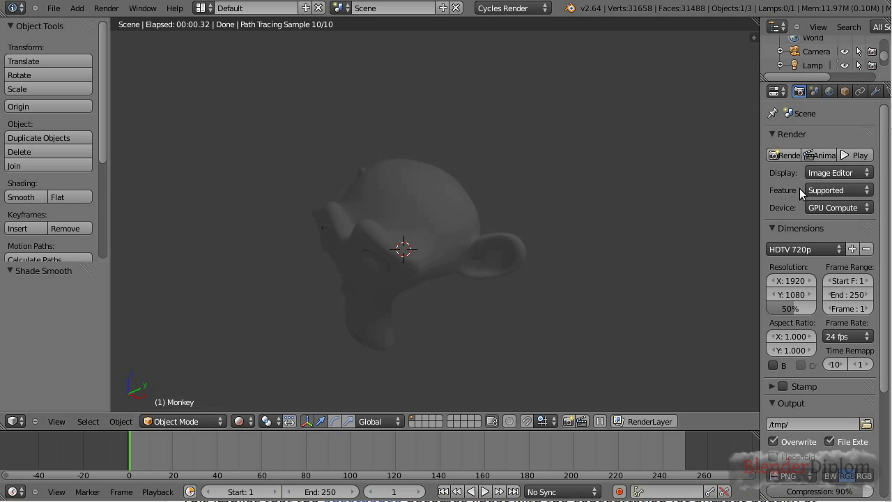
Step: Set the world background color to white
{"action": "left_click", "coordinate": [830, 92]}
{"action": "left_click", "coordinate": [846, 197]}
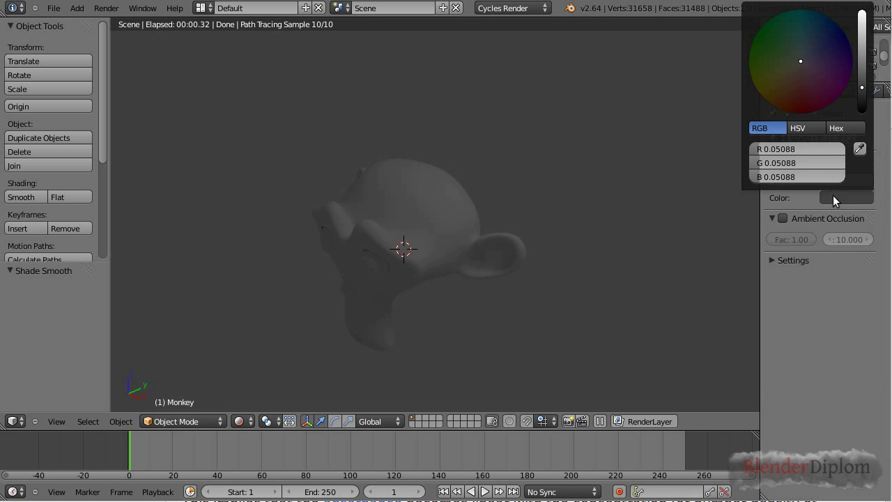
{"action": "left_click_drag", "start_coordinate": [868, 89], "coordinate": [868, 14]}
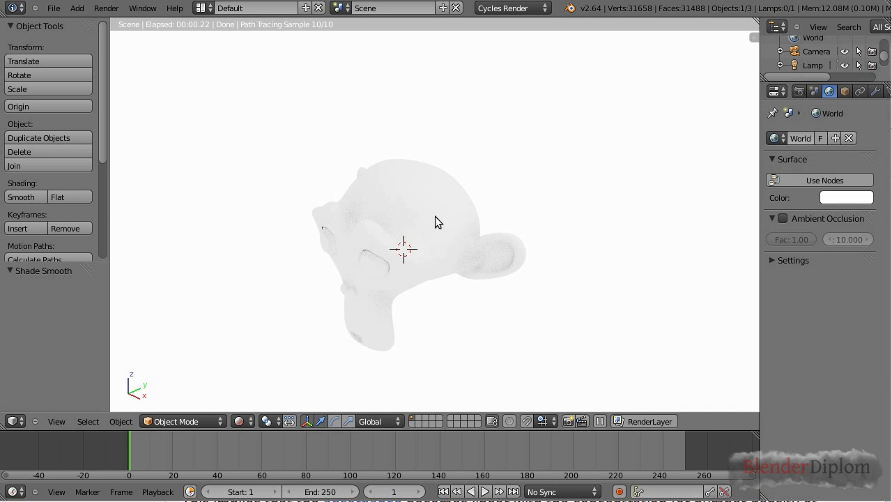
Step: Create a new material for the monkey and set its Surface to Glass BSDF
{"action": "scroll", "coordinate": [856, 94], "scroll_direction": "down", "scroll_amount": 4}
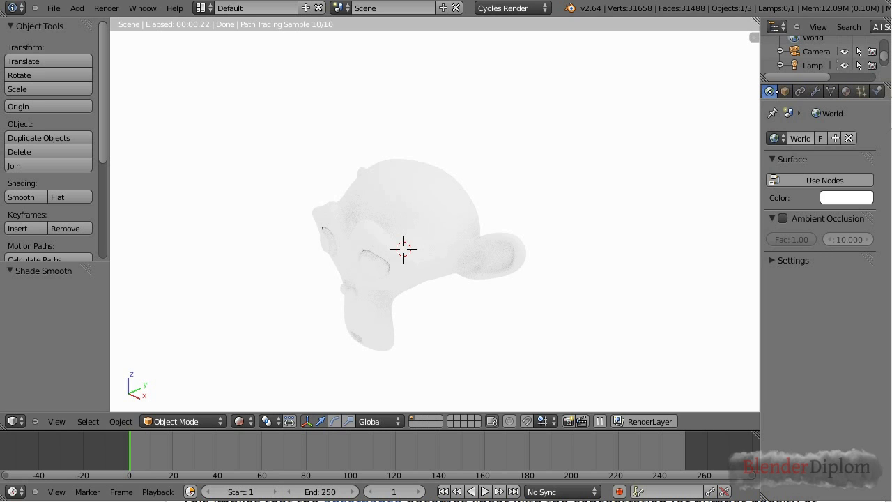
{"action": "left_click", "coordinate": [849, 93]}
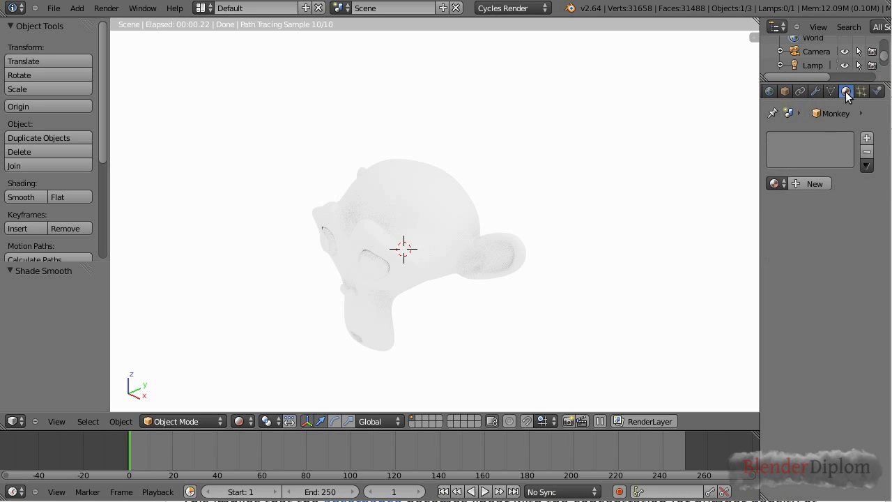
{"action": "left_click", "coordinate": [802, 184]}
{"action": "left_click", "coordinate": [822, 225]}
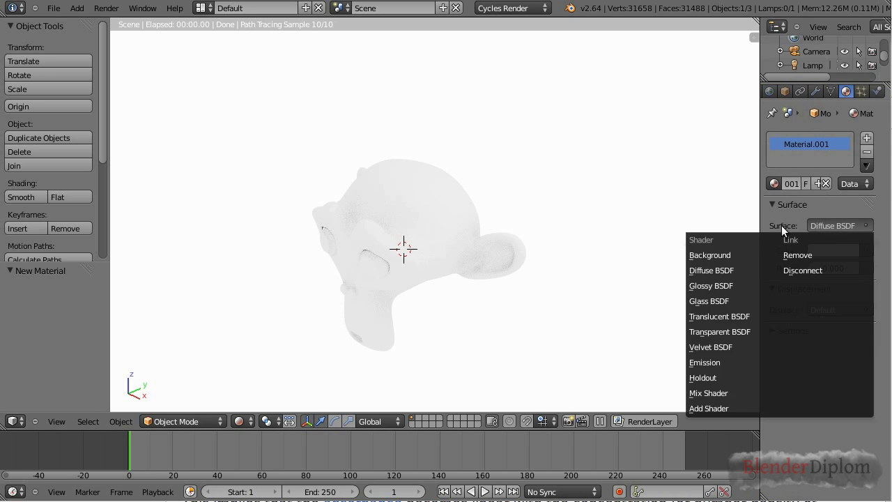
{"action": "left_click", "coordinate": [709, 300]}
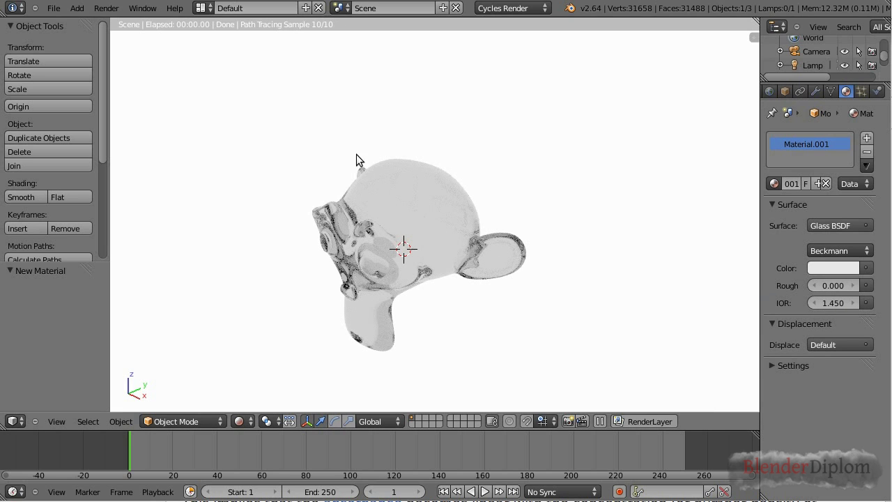
Step: Append the Absorption Shader node group from the NodeTree data of absorption.blend
{"action": "left_click", "coordinate": [53, 8]}
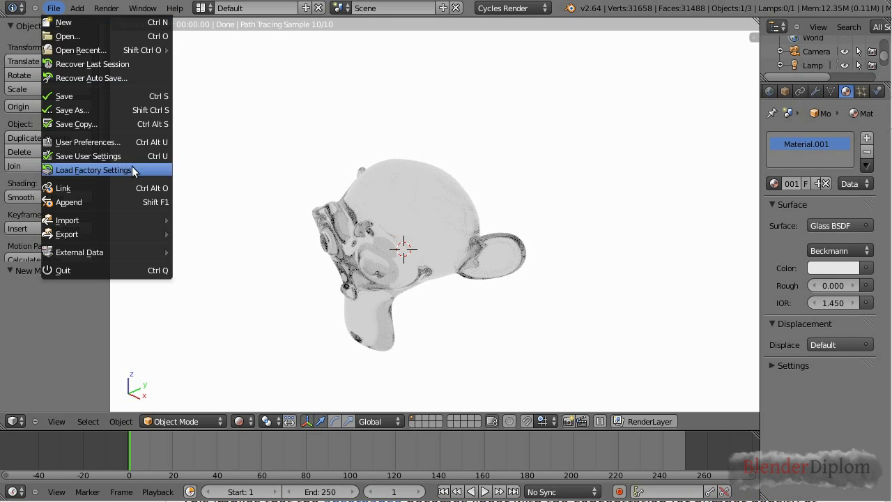
{"action": "left_click", "coordinate": [113, 201]}
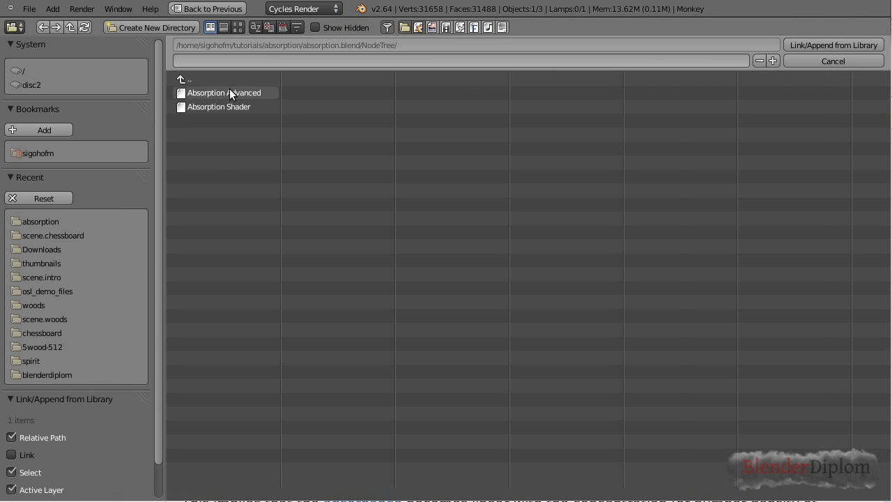
{"action": "left_click", "coordinate": [213, 80]}
{"action": "left_click", "coordinate": [214, 80]}
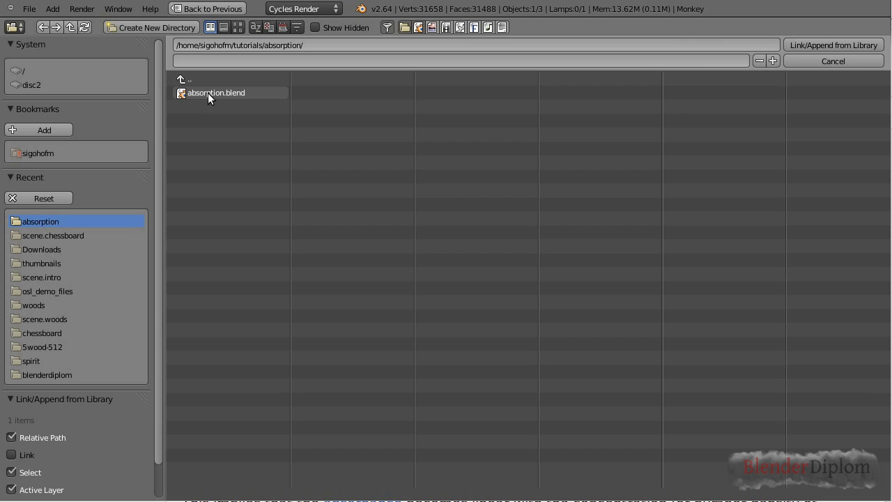
{"action": "left_click", "coordinate": [208, 93]}
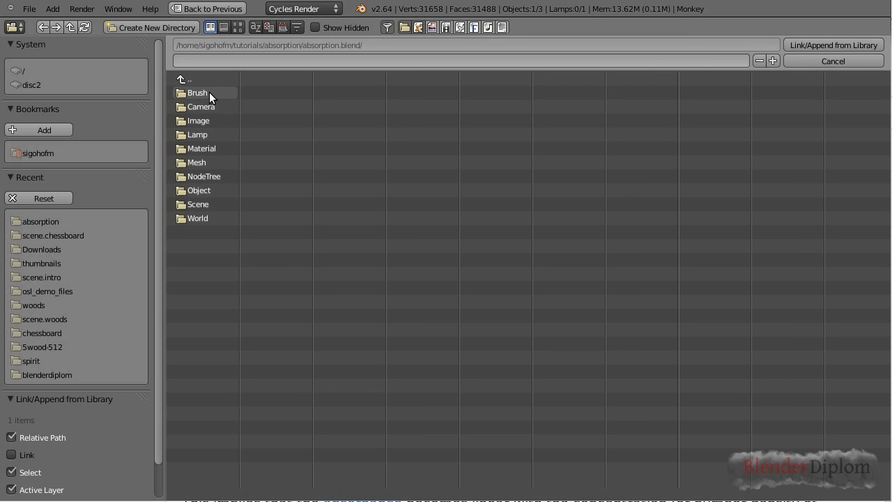
{"action": "left_click", "coordinate": [207, 177]}
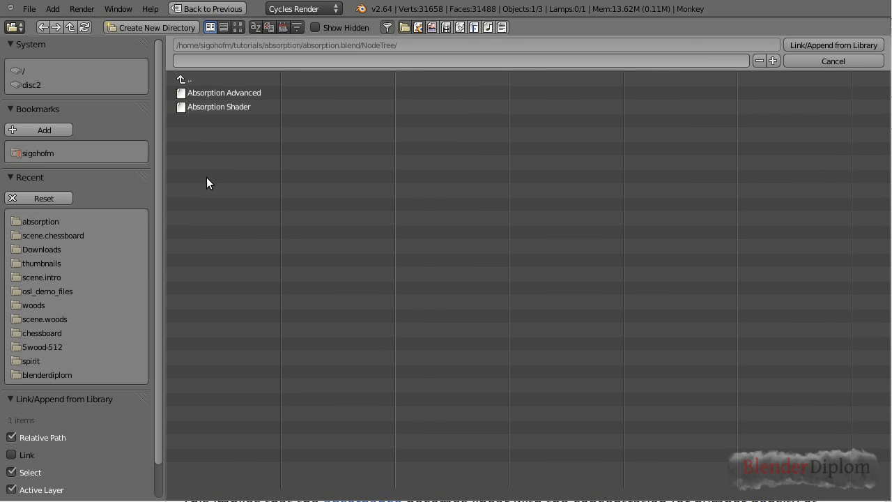
{"action": "left_click", "coordinate": [230, 110]}
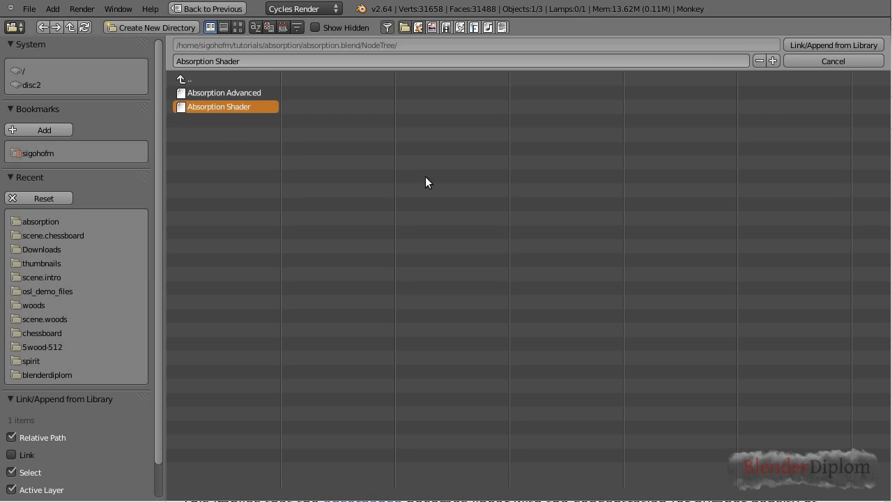
{"action": "left_click", "coordinate": [812, 48]}
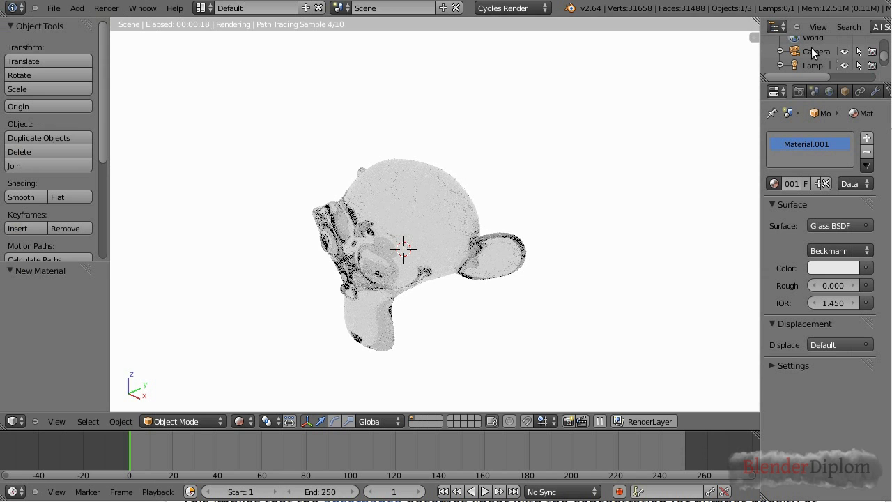
Step: Feed the Absorption Shader group into the Color of the monkey's Glass BSDF and set its Strngth to 3
{"action": "left_click", "coordinate": [866, 268]}
{"action": "left_click", "coordinate": [793, 315]}
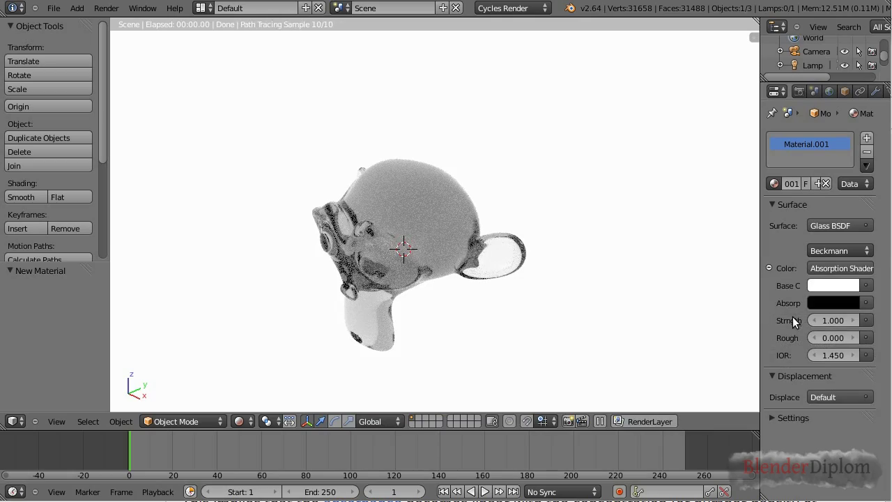
{"action": "scroll", "coordinate": [490, 263], "scroll_direction": "up", "scroll_amount": 4}
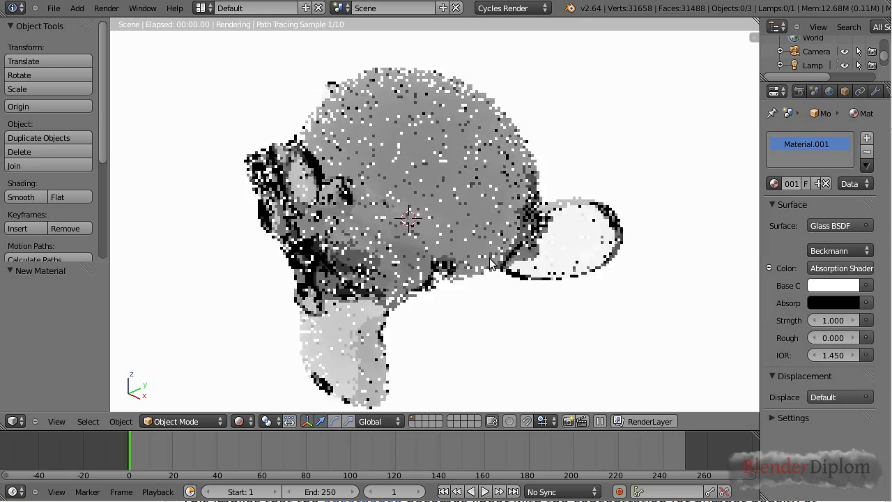
{"action": "left_click_drag", "start_coordinate": [759, 248], "coordinate": [723, 250]}
{"action": "left_click", "coordinate": [807, 286]}
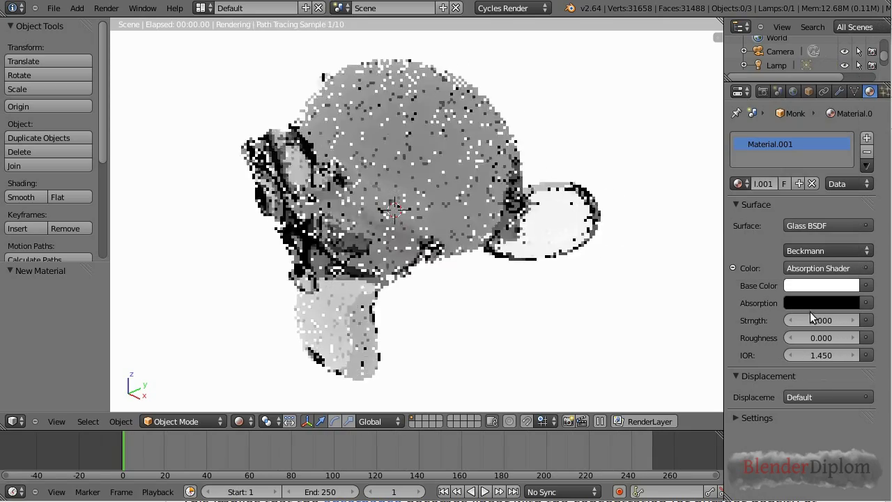
{"action": "left_click_drag", "start_coordinate": [812, 315], "coordinate": [816, 317]}
Step: Set the Absorption Color to a dark green of about R 0.035, G 0.111, B 0.022, and change it to a dark olive yellow
{"action": "left_click", "coordinate": [814, 304]}
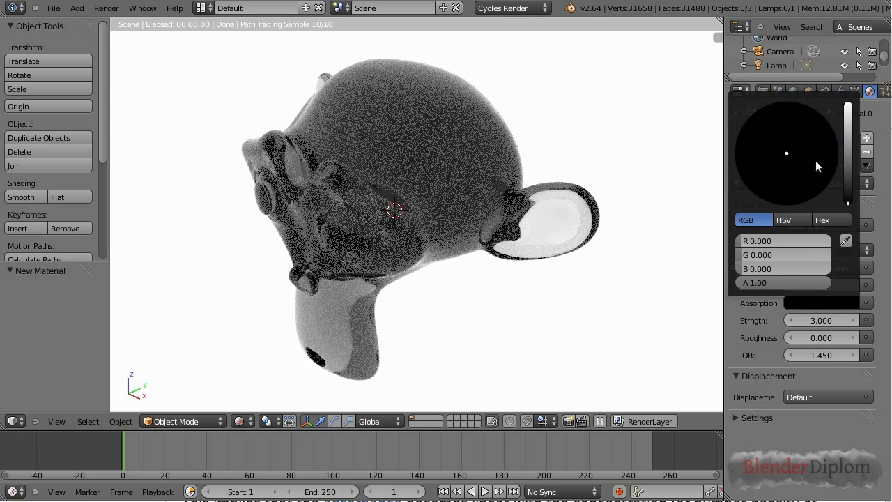
{"action": "left_click", "coordinate": [848, 168]}
{"action": "left_click", "coordinate": [748, 136]}
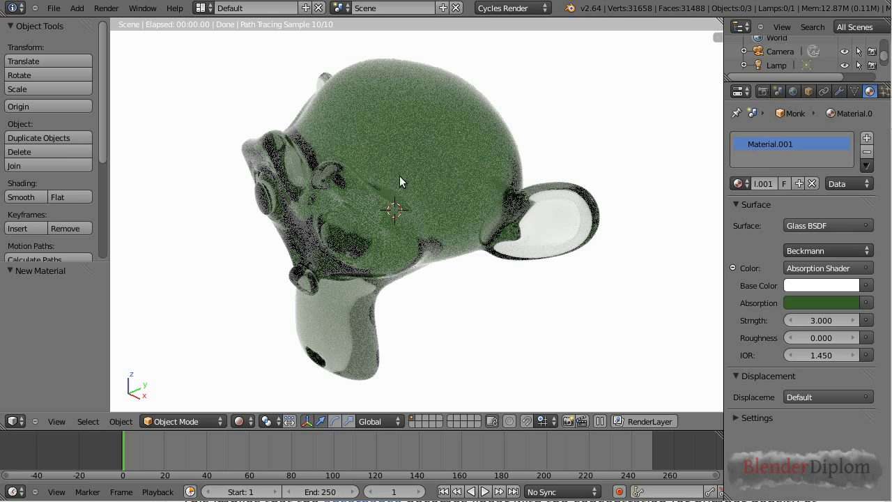
{"action": "left_click", "coordinate": [818, 302]}
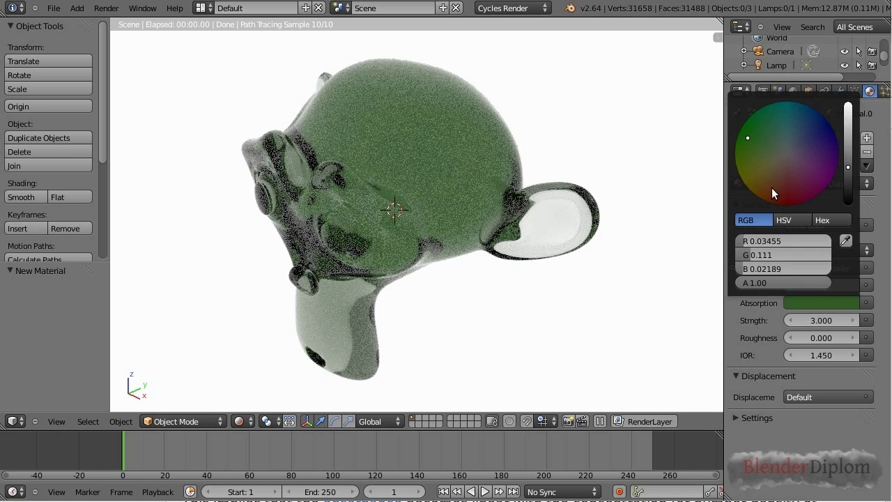
{"action": "left_click", "coordinate": [764, 183]}
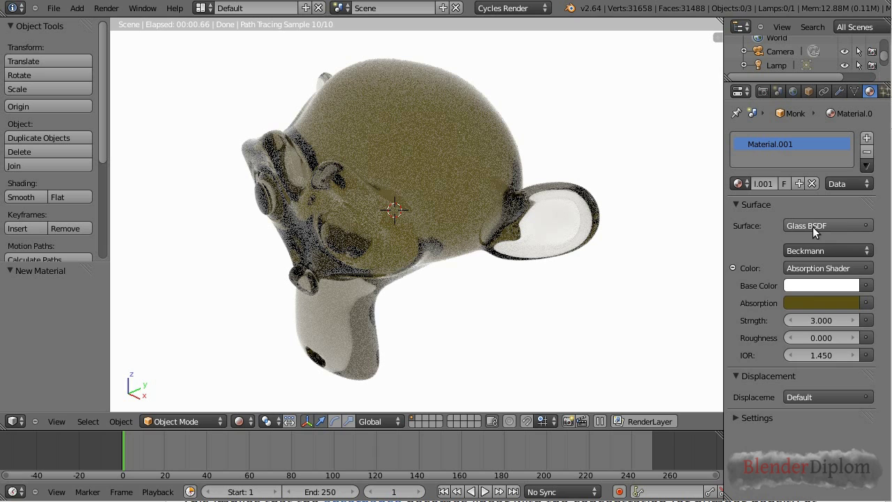
Step: Pick another surface shader in place of the Glass BSDF for the monkey's material
{"action": "left_click", "coordinate": [813, 227]}
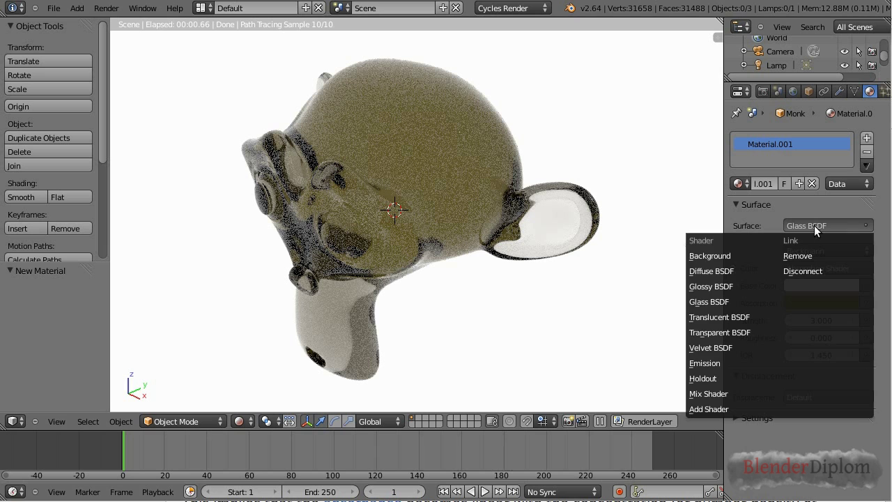
{"action": "left_click", "coordinate": [727, 321]}
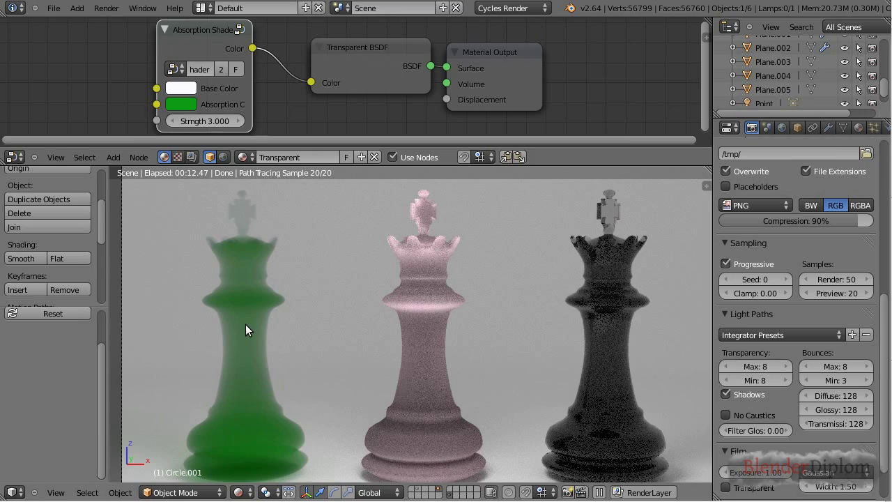
Step: Duplicate the green king and move the copy along the global Y axis by about 0.85, plus a further 0.75
{"action": "key", "text": "shift+d"}
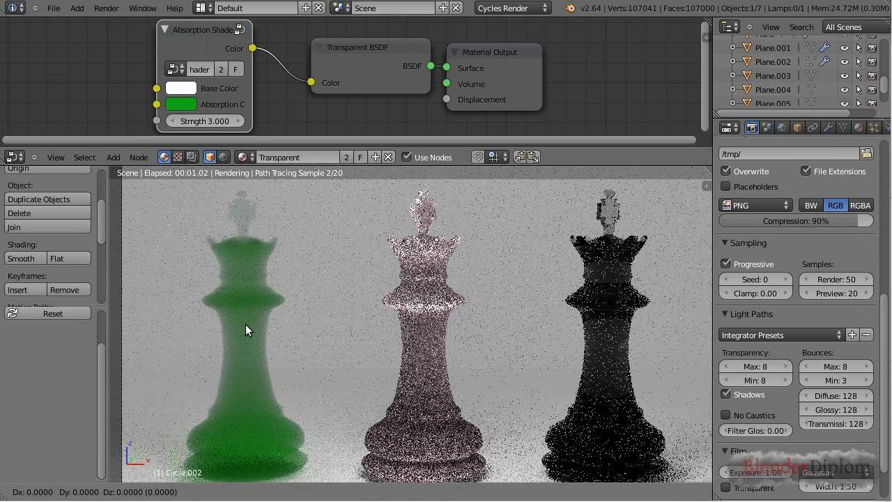
{"action": "key", "text": "y"}
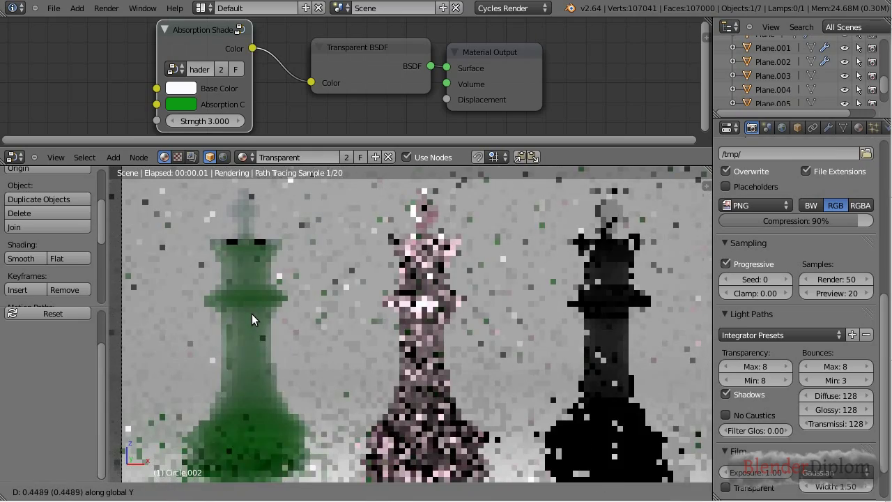
{"action": "left_click", "coordinate": [256, 307]}
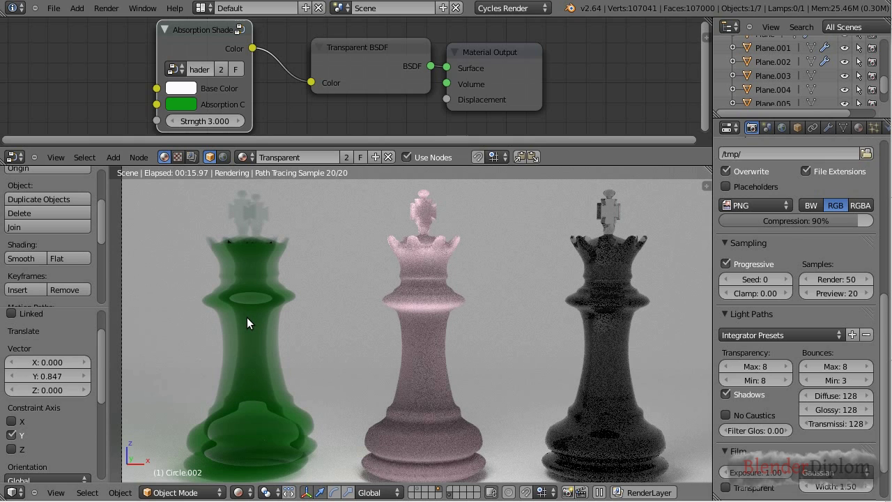
{"action": "key", "text": "g"}
{"action": "key", "text": "y"}
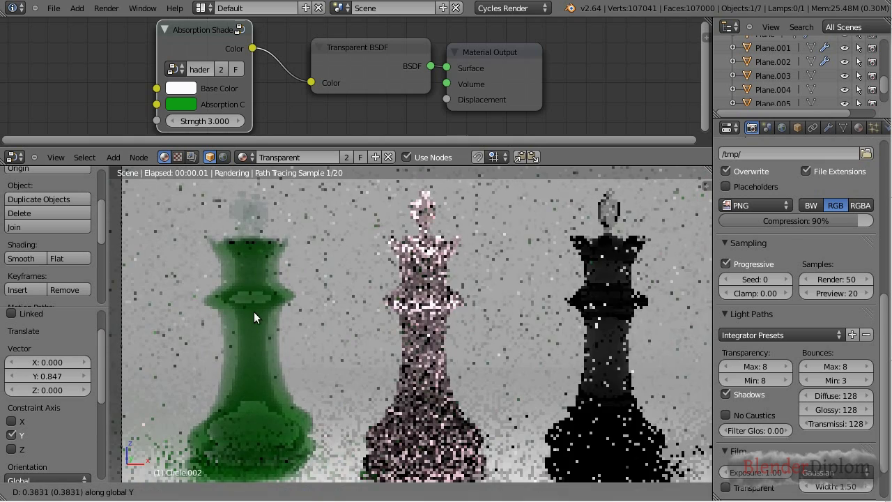
{"action": "left_click", "coordinate": [258, 307]}
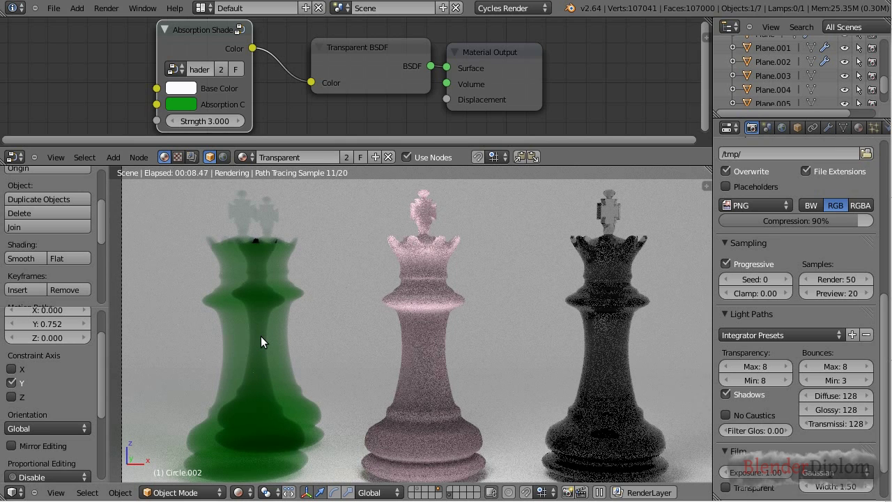
Step: Cut the link between the Absorption Shader and the Transparent BSDF's Color, and reconnect the two
{"action": "middle_click_drag", "start_coordinate": [279, 277], "coordinate": [387, 343]}
{"action": "scroll", "coordinate": [225, 290], "scroll_direction": "up", "scroll_amount": 4}
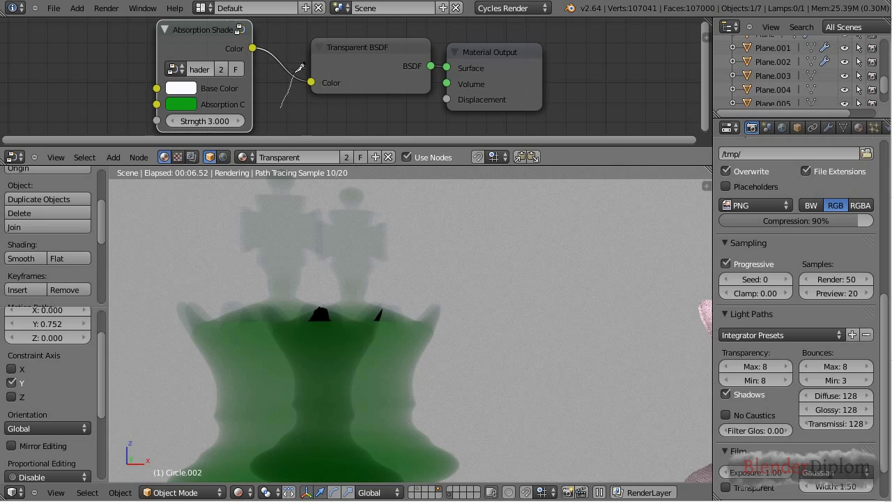
{"action": "right_click_drag", "start_coordinate": [298, 78], "coordinate": [300, 61], "text": "ctrl"}
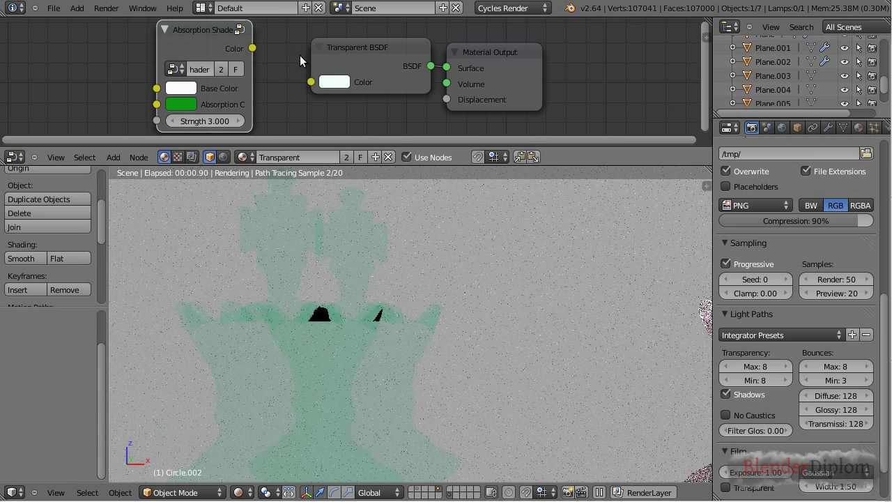
{"action": "left_click_drag", "start_coordinate": [252, 48], "coordinate": [303, 85]}
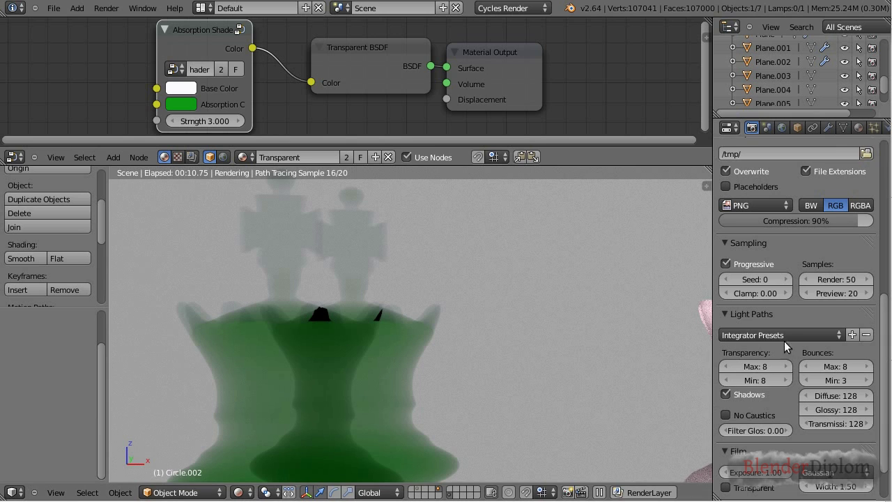
Step: Set the maximum and minimum transparency bounces in the Light Paths settings to 16
{"action": "left_click", "coordinate": [731, 316]}
{"action": "scroll", "coordinate": [793, 279], "scroll_direction": "down", "scroll_amount": 1}
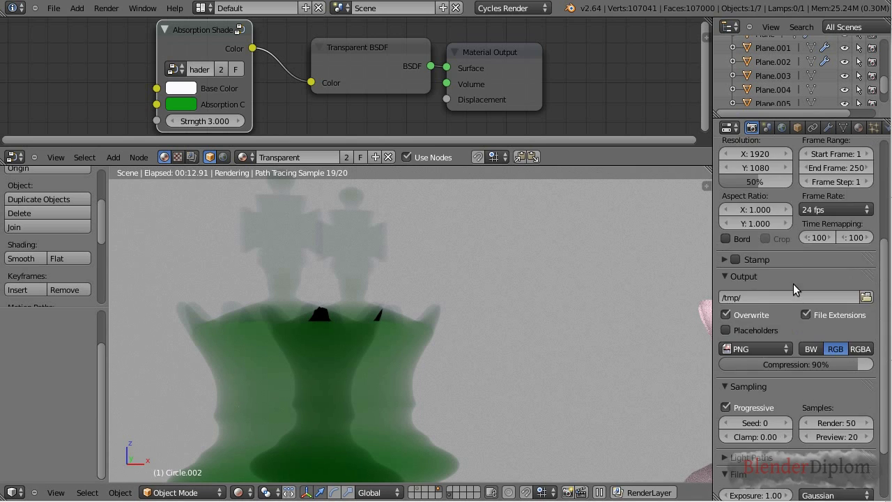
{"action": "left_click", "coordinate": [723, 384]}
{"action": "scroll", "coordinate": [753, 375], "scroll_direction": "down", "scroll_amount": 5}
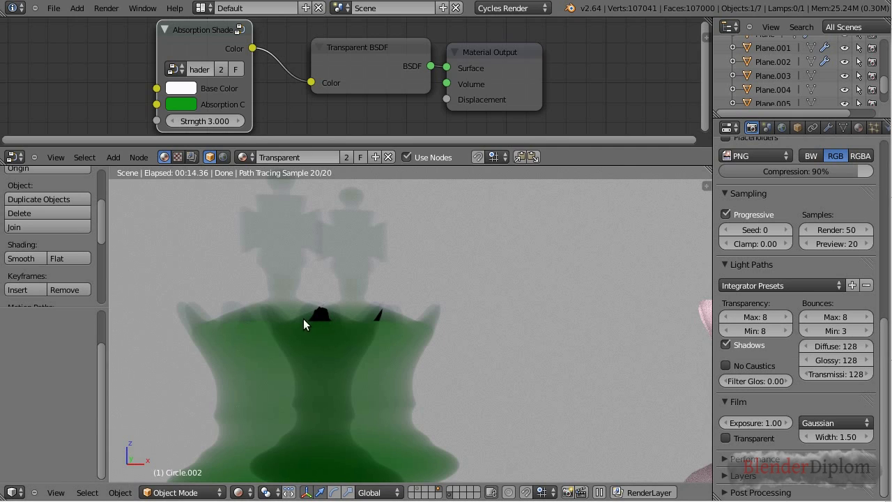
{"action": "left_click", "coordinate": [756, 316]}
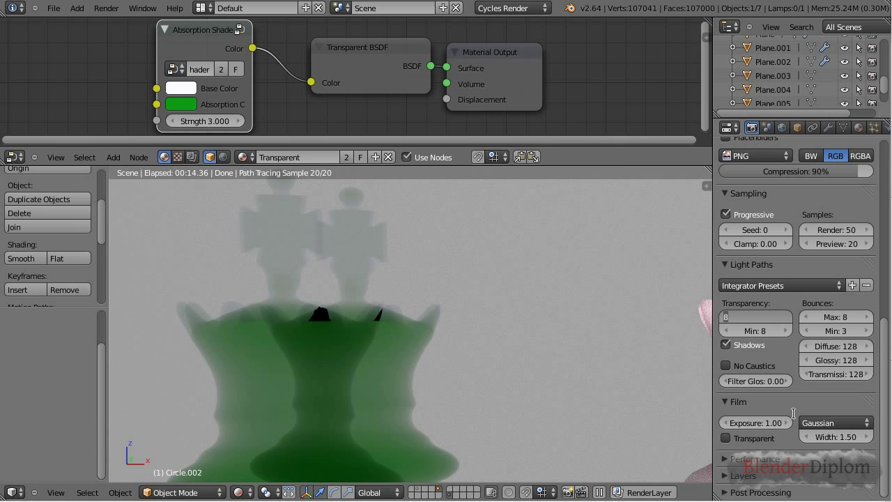
{"action": "type", "text": "16"}
{"action": "key", "text": "Return"}
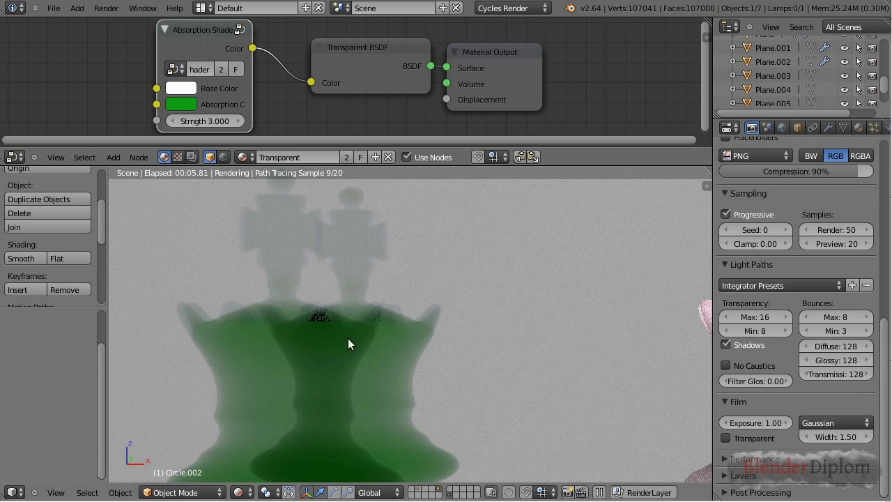
{"action": "left_click", "coordinate": [757, 334]}
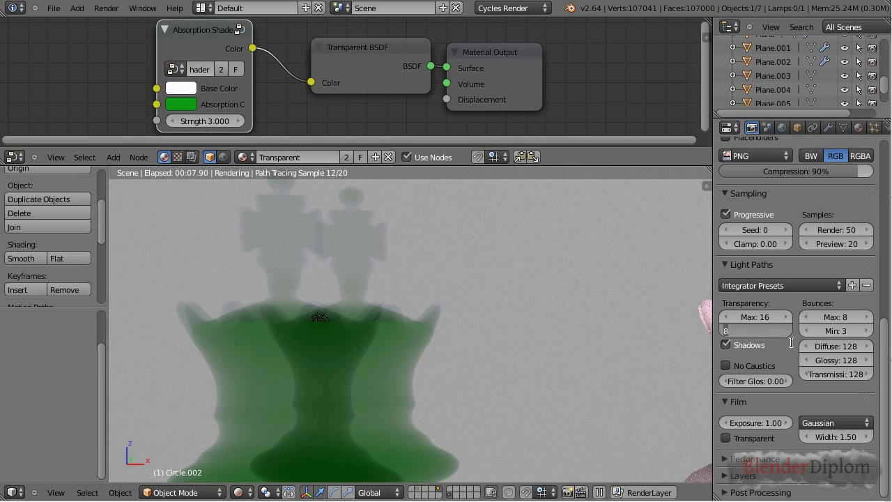
{"action": "type", "text": "16"}
{"action": "key", "text": "Return"}
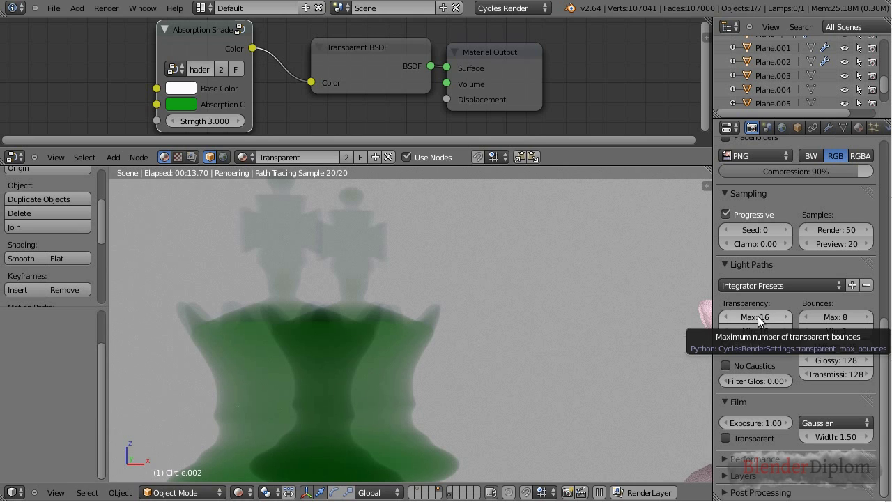
Step: Set both the maximum and minimum transparency bounces back to 8
{"action": "left_click", "coordinate": [758, 317]}
{"action": "type", "text": "8"}
{"action": "key", "text": "Return"}
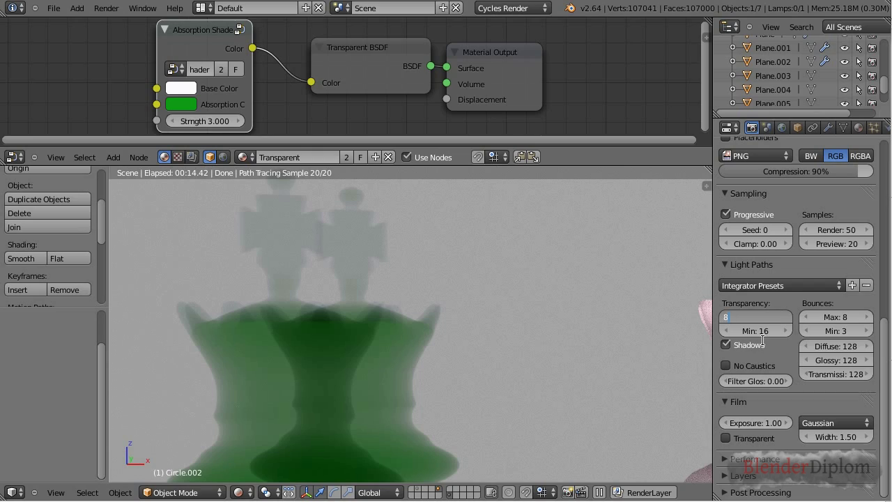
{"action": "left_click", "coordinate": [764, 333]}
{"action": "type", "text": "8"}
{"action": "key", "text": "Return"}
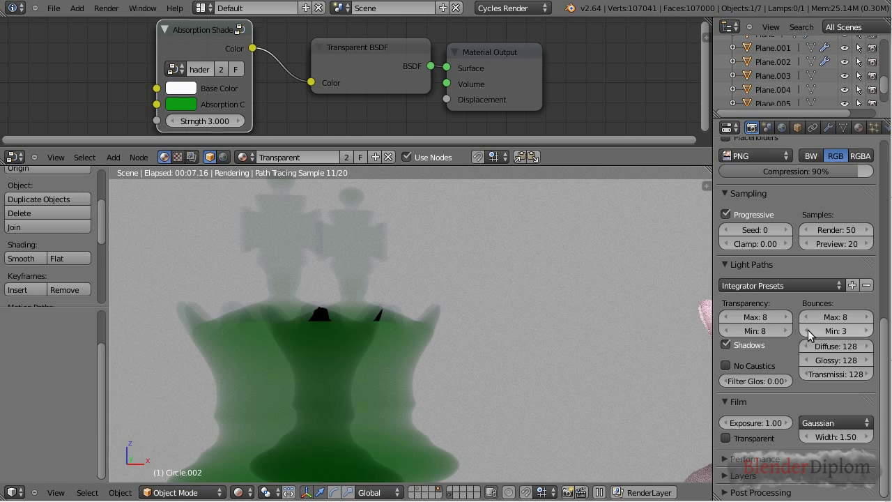
Step: Raise the maximum and minimum transparency bounces to 16 for the overlapping transparent kings
{"action": "left_click", "coordinate": [760, 318]}
{"action": "type", "text": "16"}
{"action": "key", "text": "Return"}
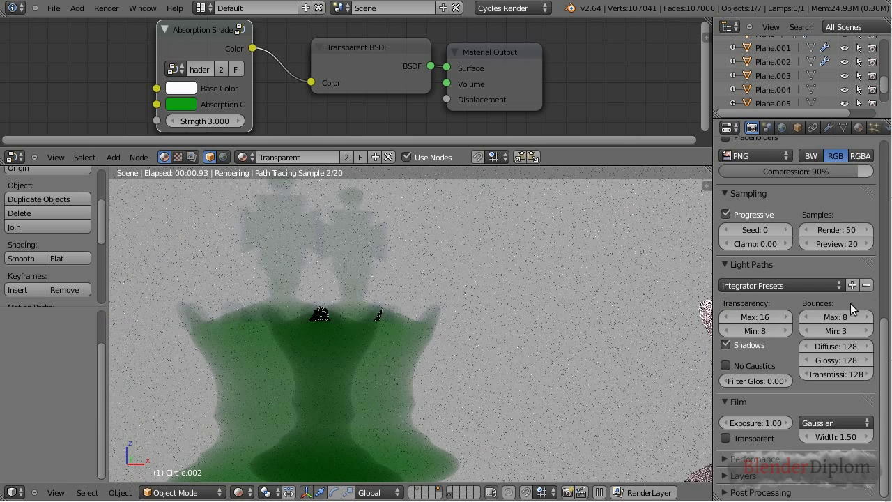
{"action": "left_click", "coordinate": [760, 330]}
{"action": "type", "text": "16"}
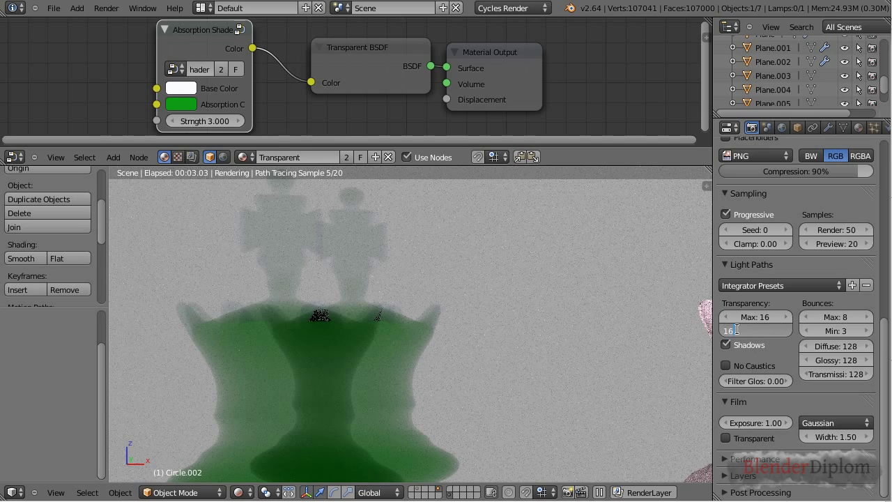
{"action": "key", "text": "Return"}
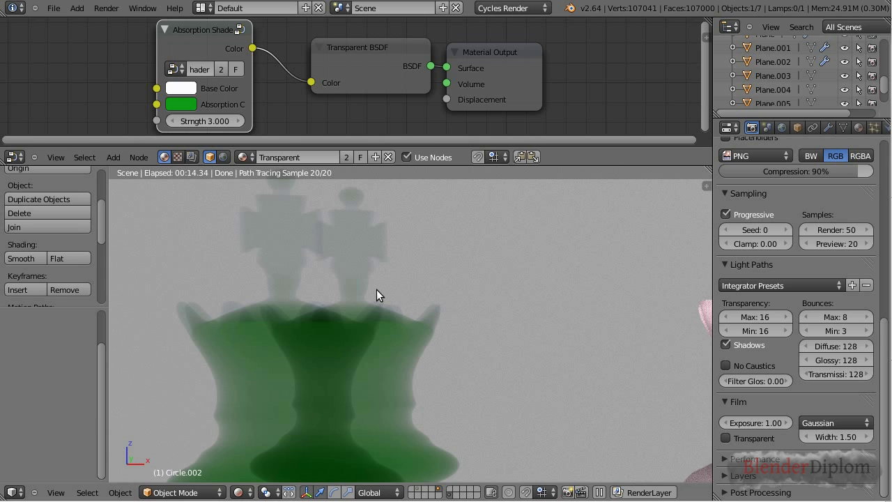
{"action": "scroll", "coordinate": [420, 308], "scroll_direction": "down", "scroll_amount": 6}
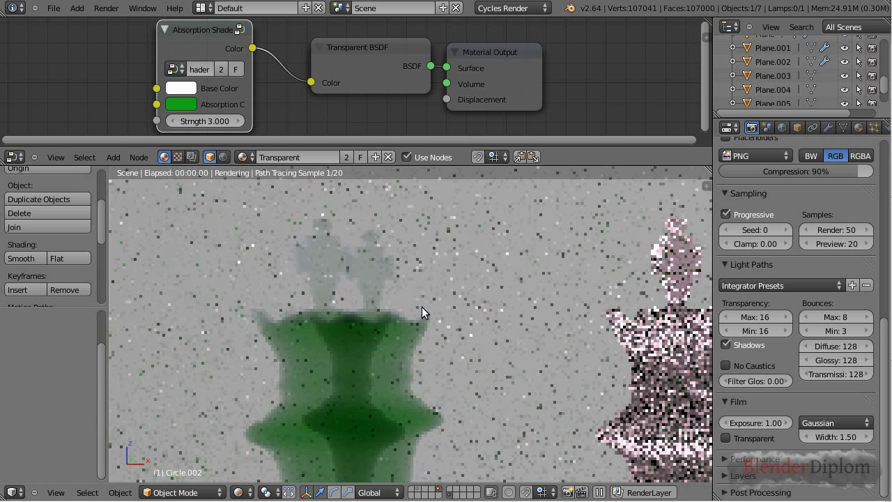
{"action": "scroll", "coordinate": [514, 363], "scroll_direction": "down", "scroll_amount": 3}
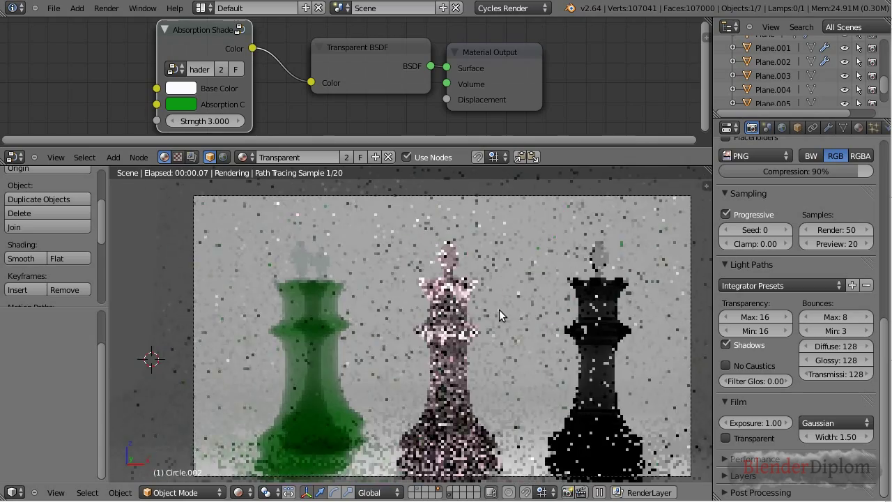